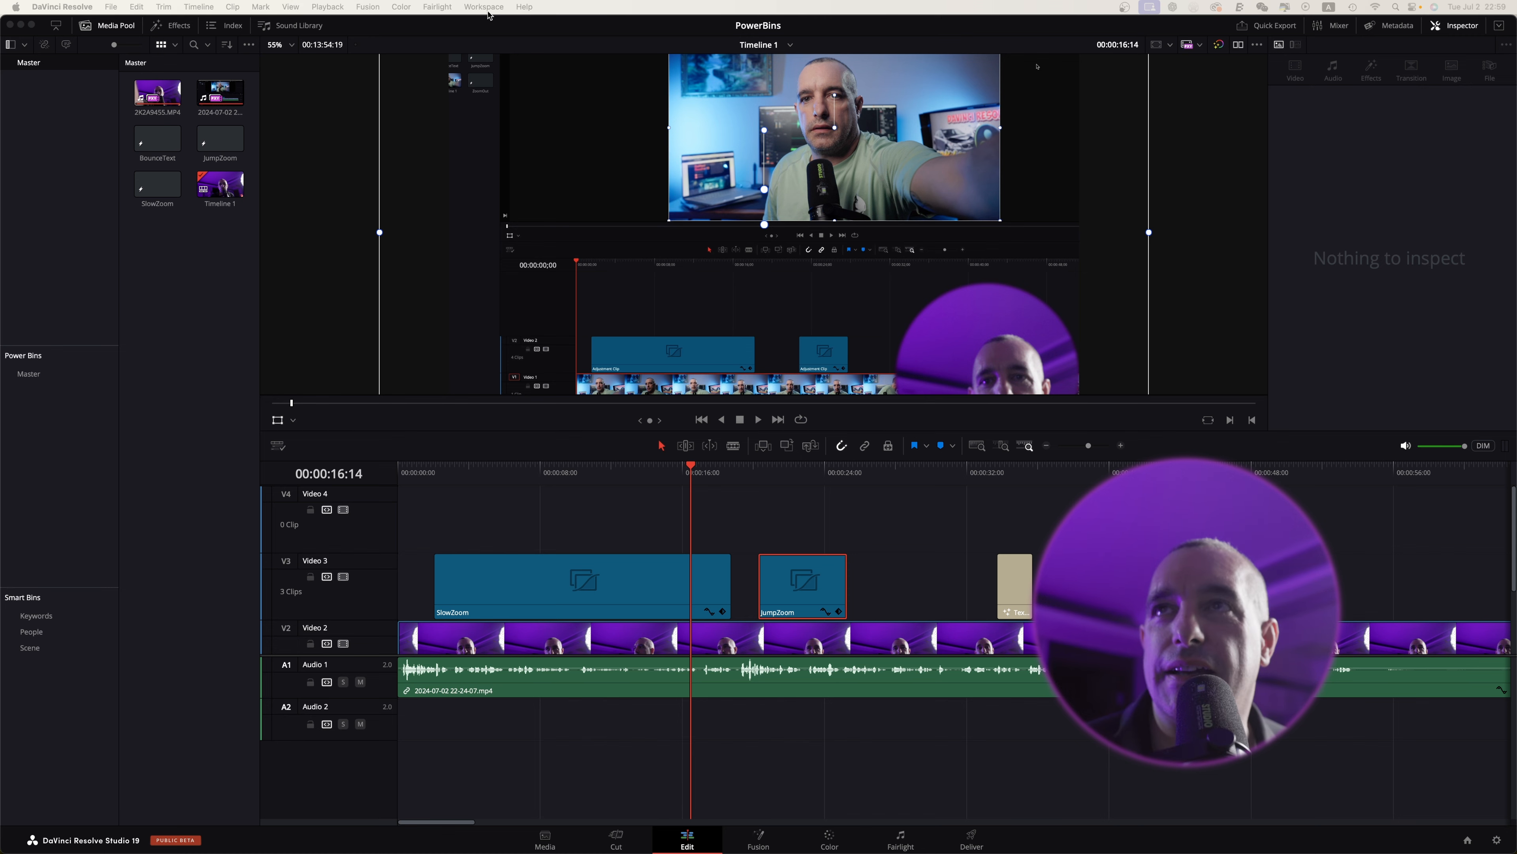
# Step: Reset the UI layout and adjust the height of the Smart Bins section in the media pool
pyautogui.click(487, 8)
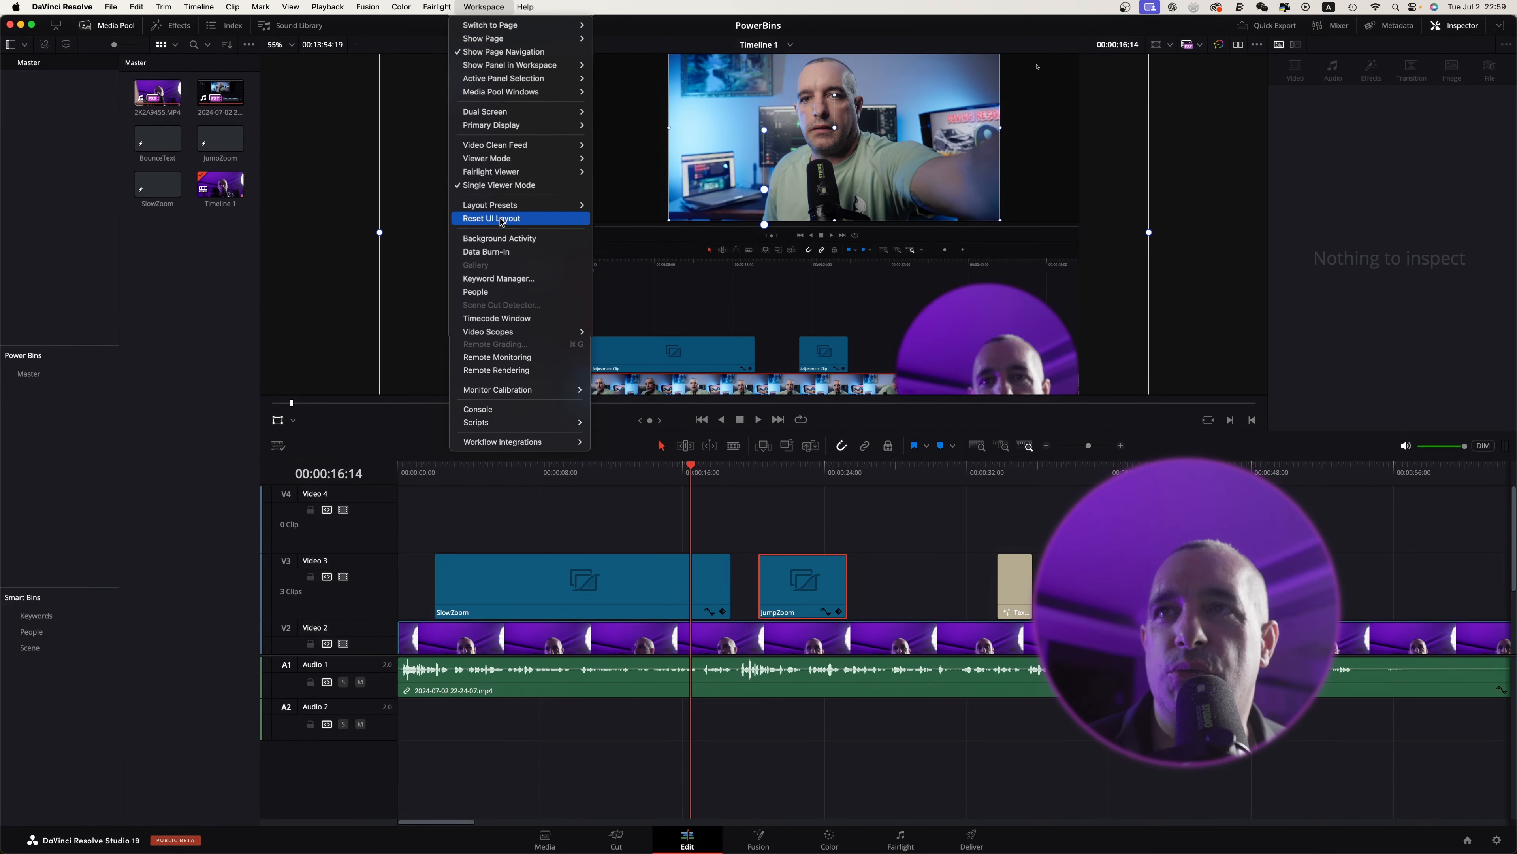
pyautogui.click(514, 411)
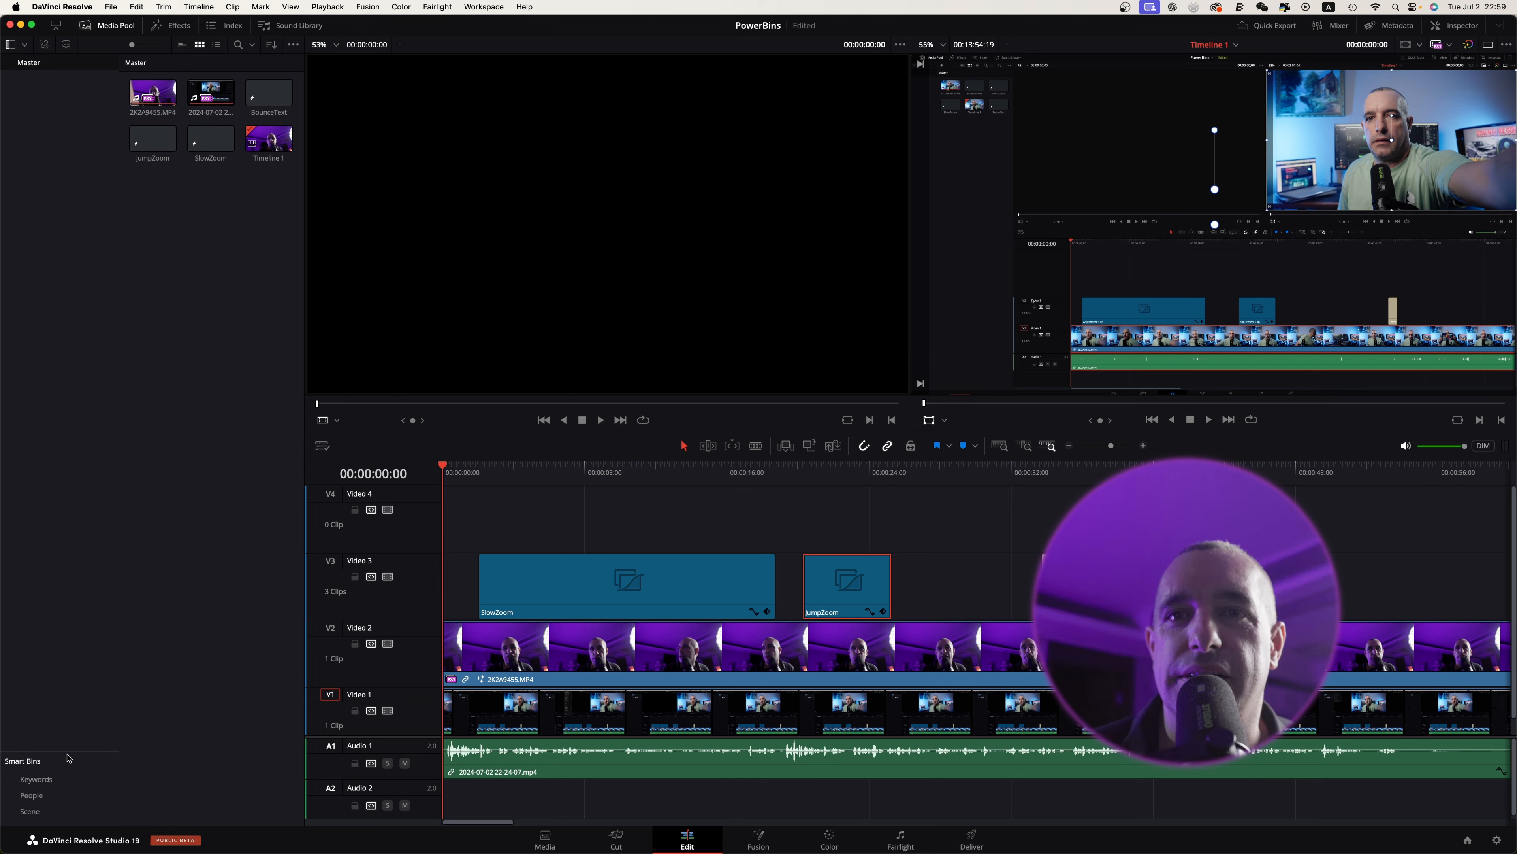
pyautogui.moveTo(68, 754); pyautogui.dragTo(56, 546)
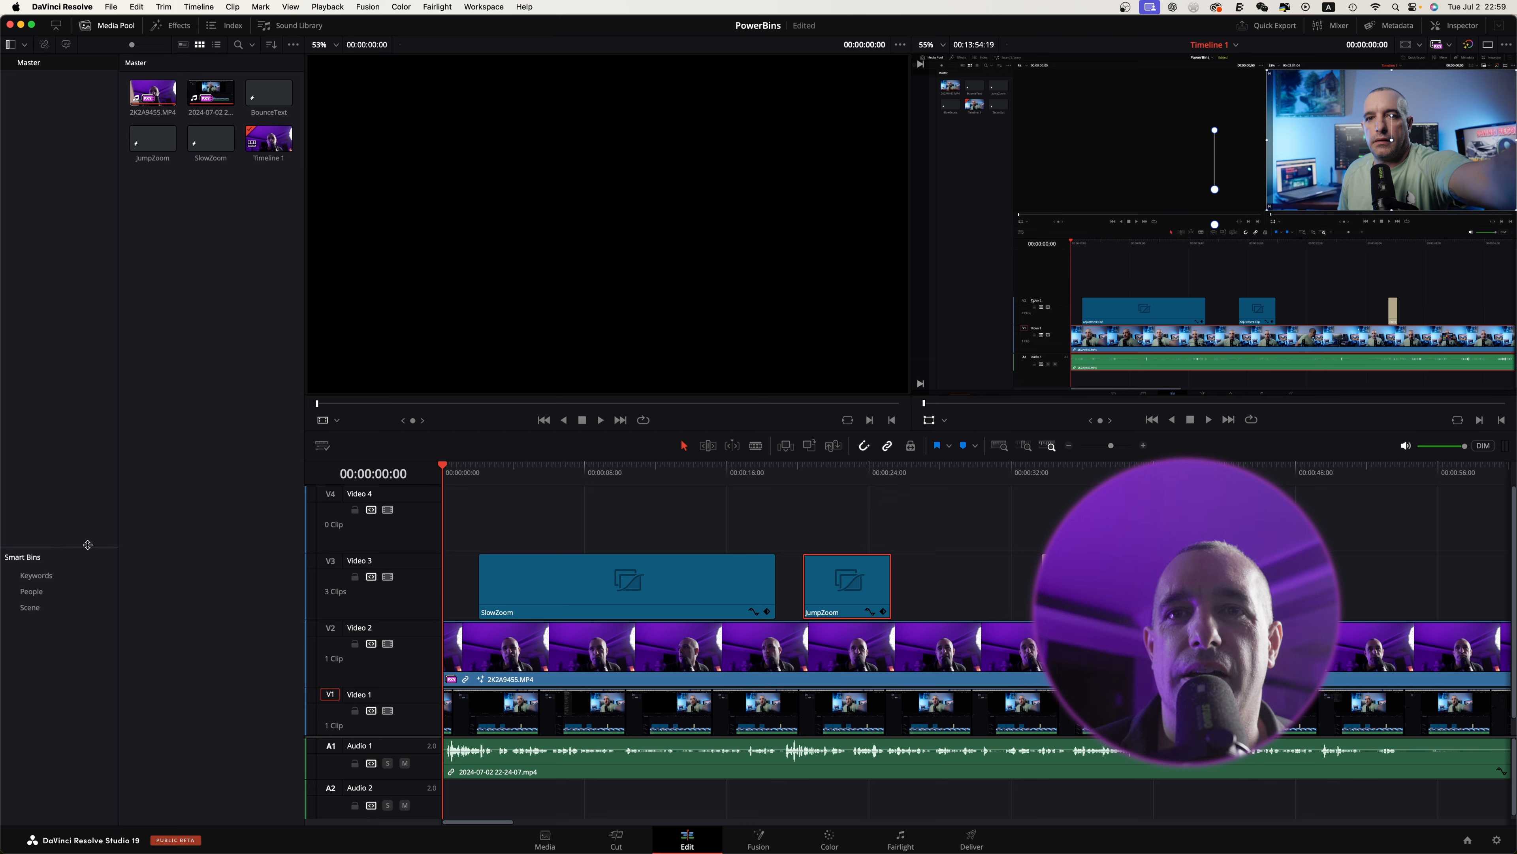
pyautogui.moveTo(87, 543); pyautogui.dragTo(95, 718)
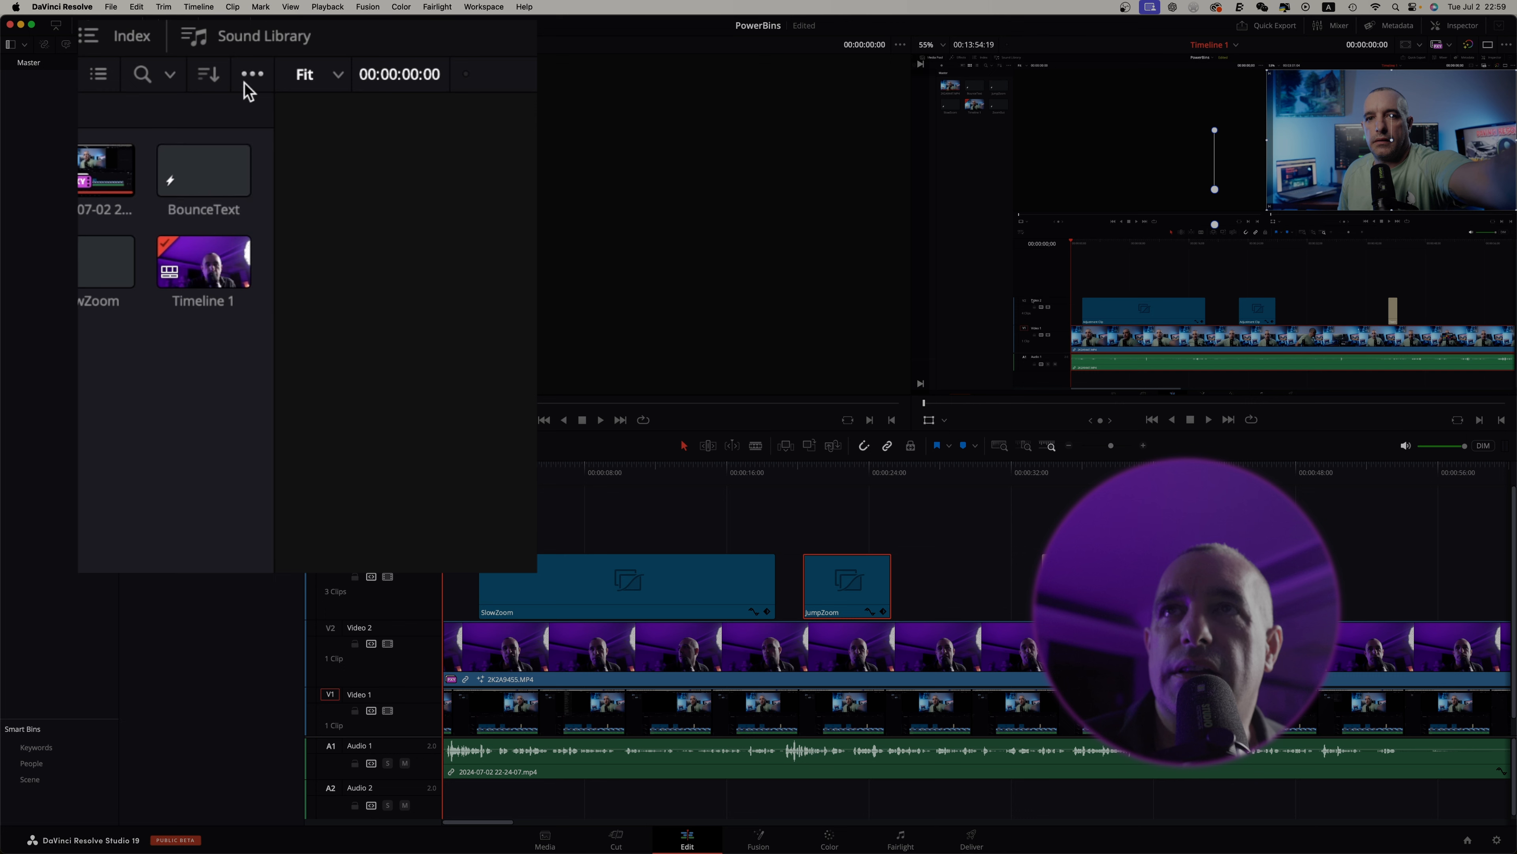
# Step: Show Power Bins in the media pool, giving them a taller section, and open their Master bin
pyautogui.click(252, 75)
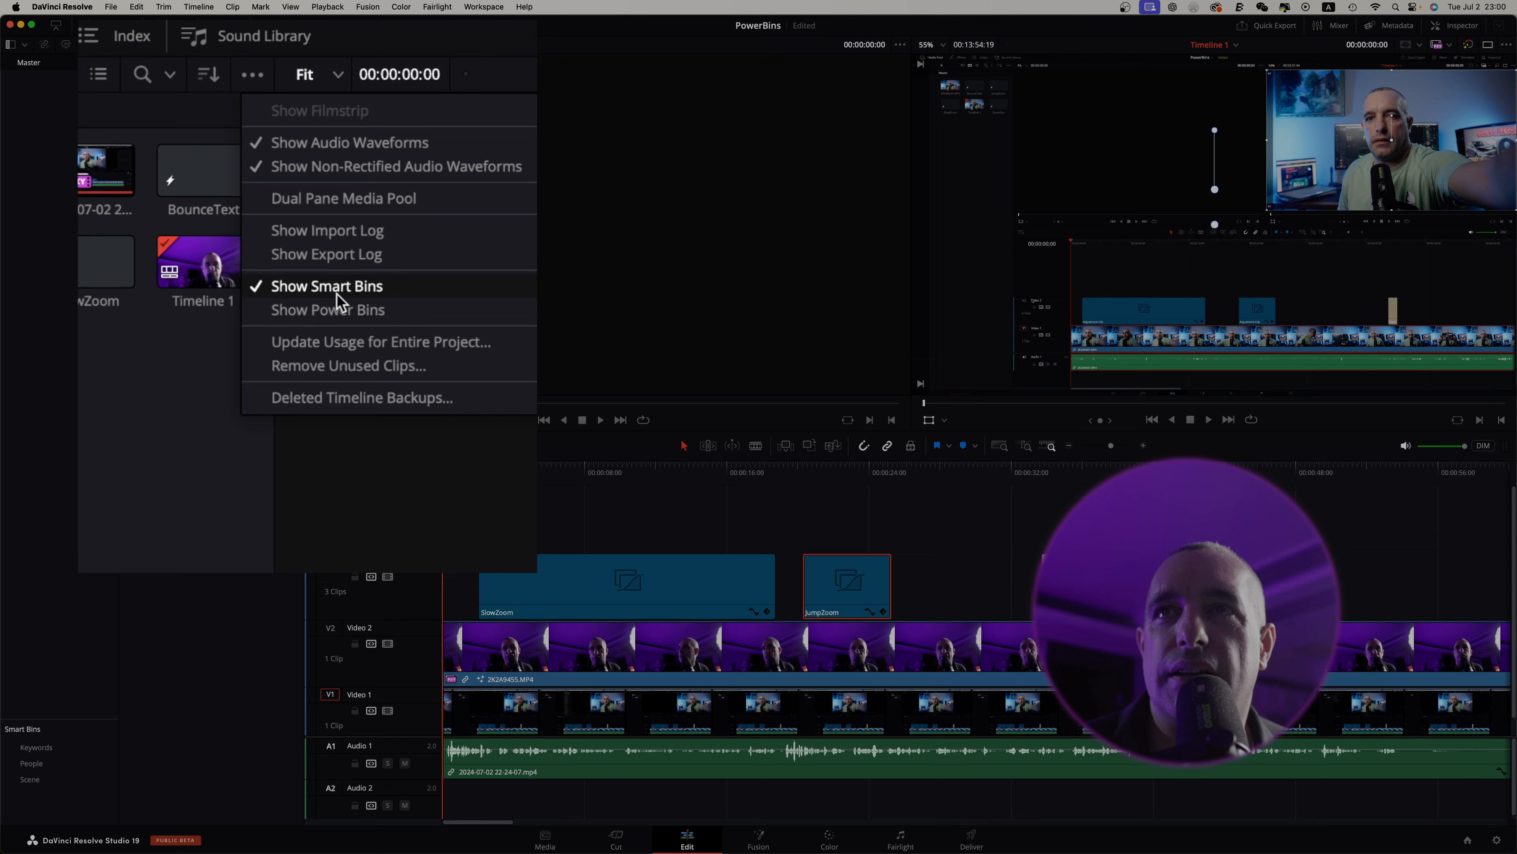
pyautogui.click(328, 307)
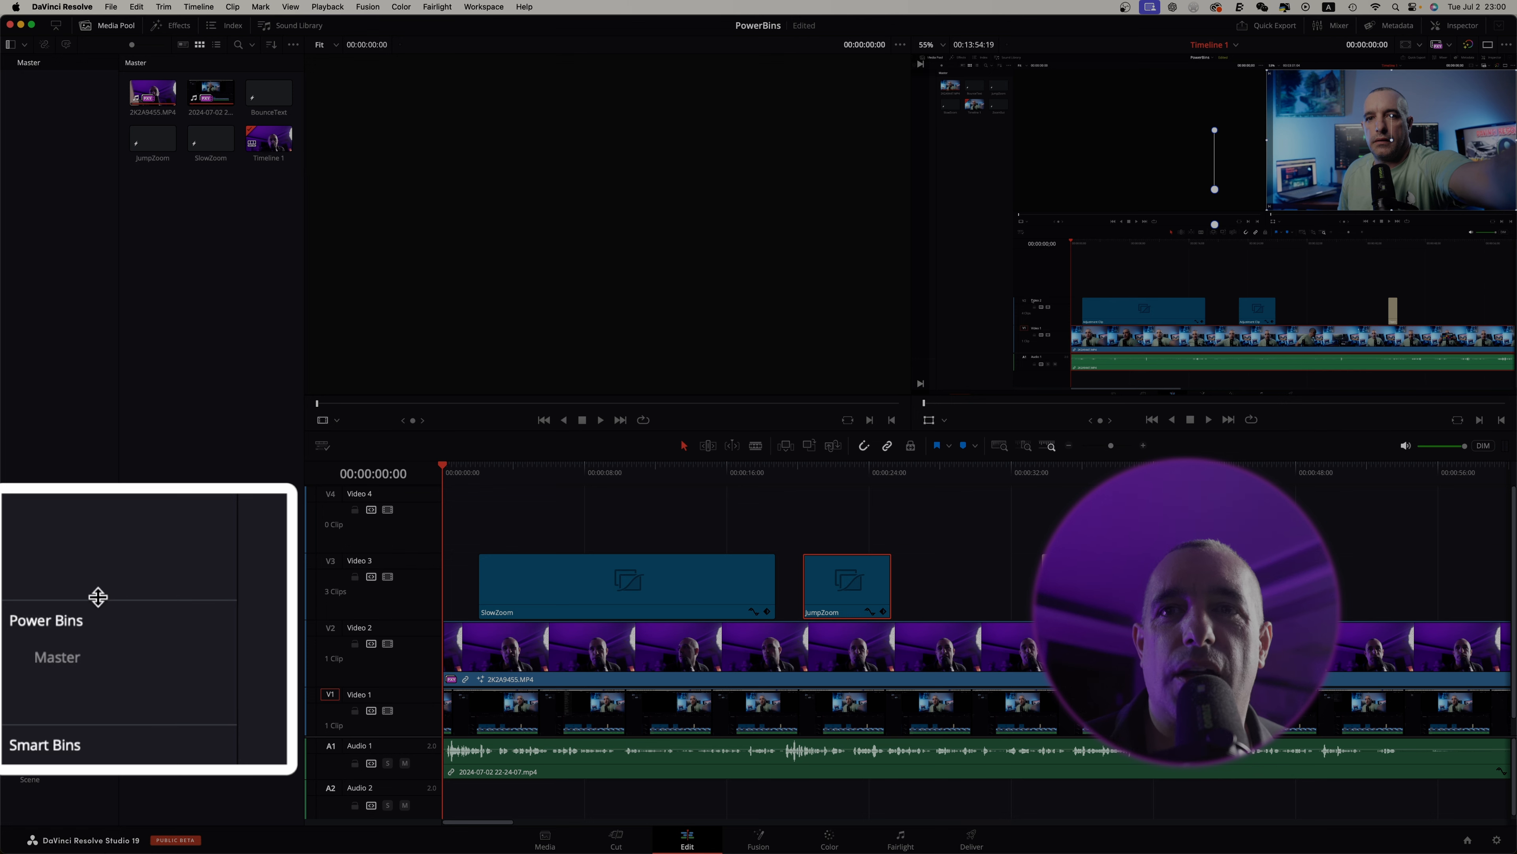
pyautogui.moveTo(59, 579); pyautogui.dragTo(60, 311)
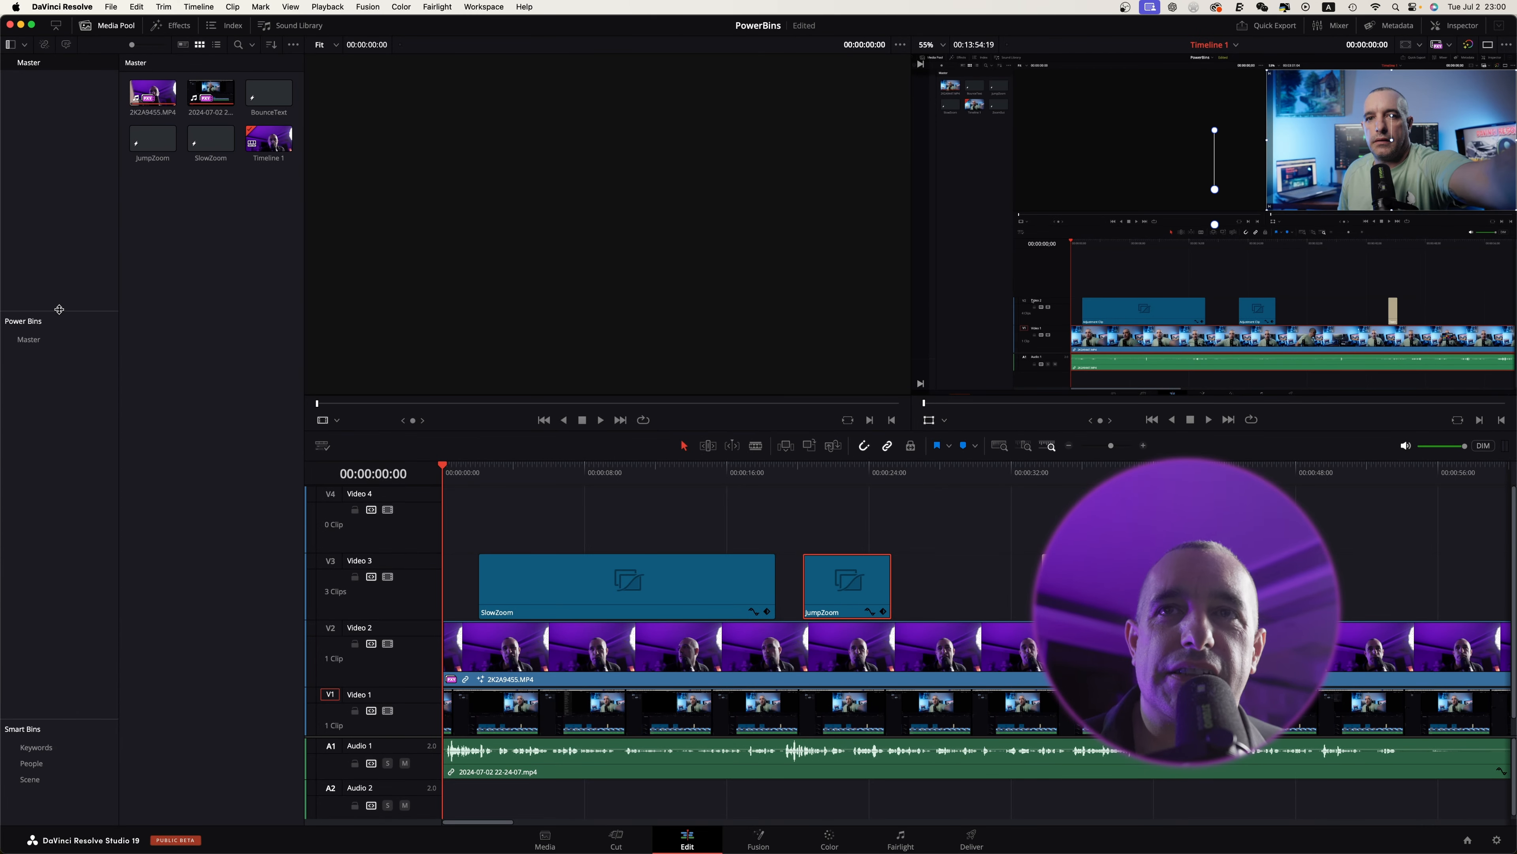
pyautogui.click(30, 340)
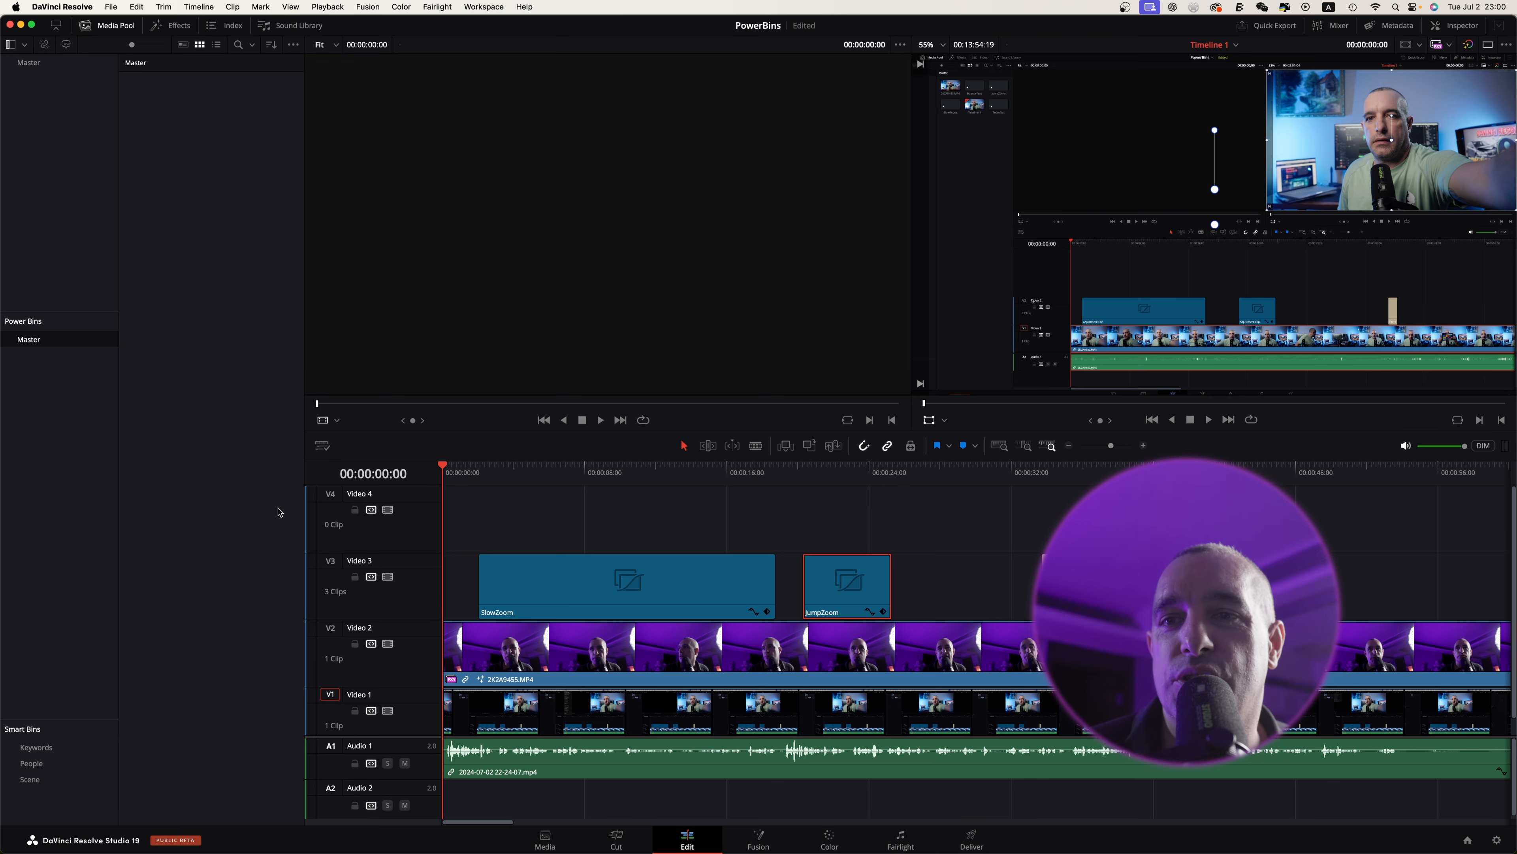
# Step: Switch to Finder and examine the files in the B_roll, Logo_Media, Music and Sound_Effects subfolders of YouTube_PB, including Whoosh
pyautogui.moveTo(306, 834)
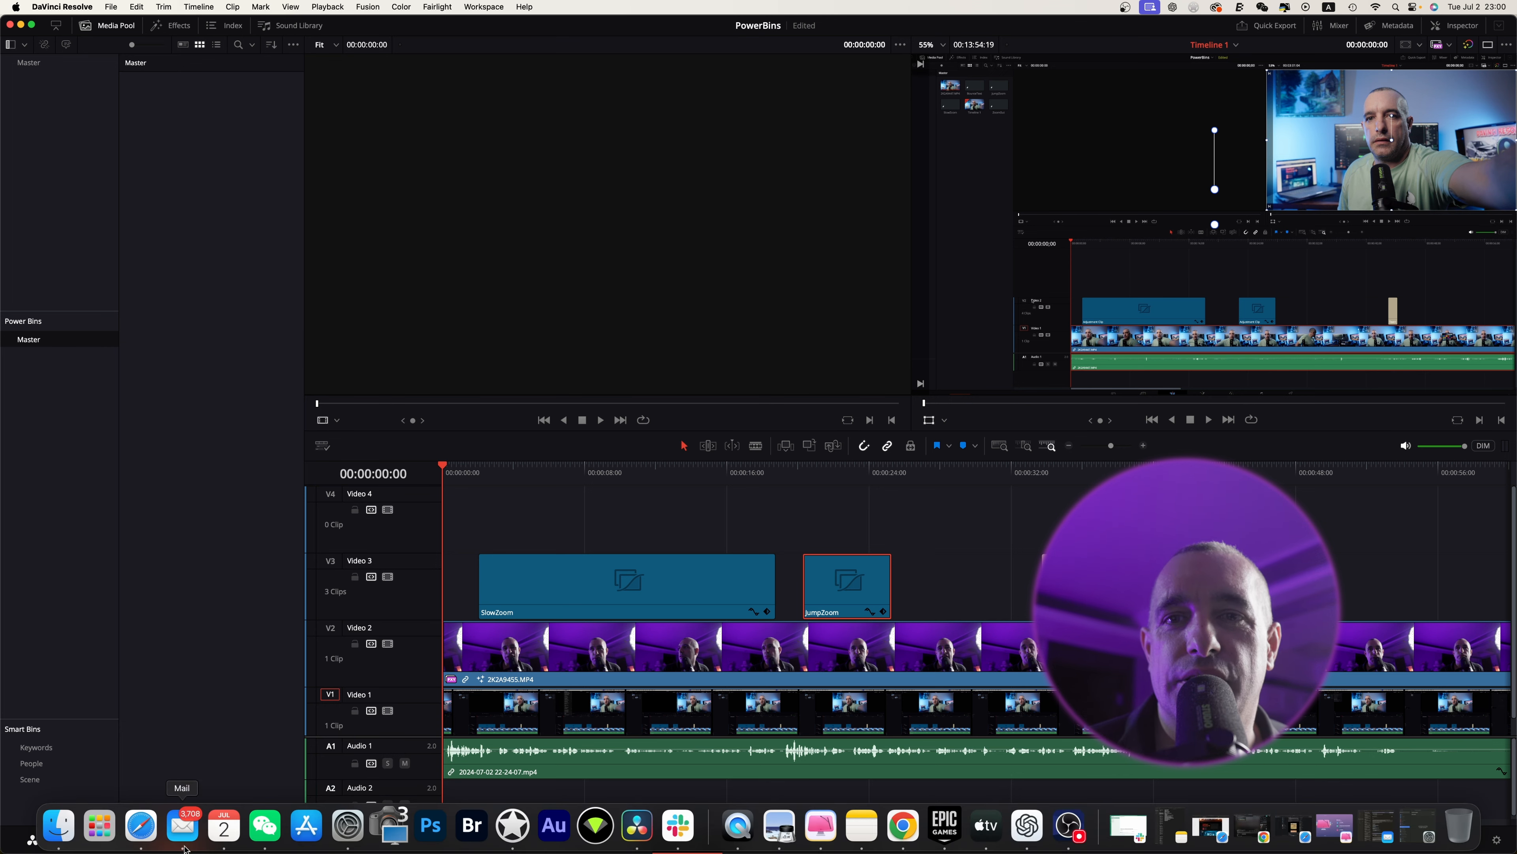
pyautogui.click(60, 827)
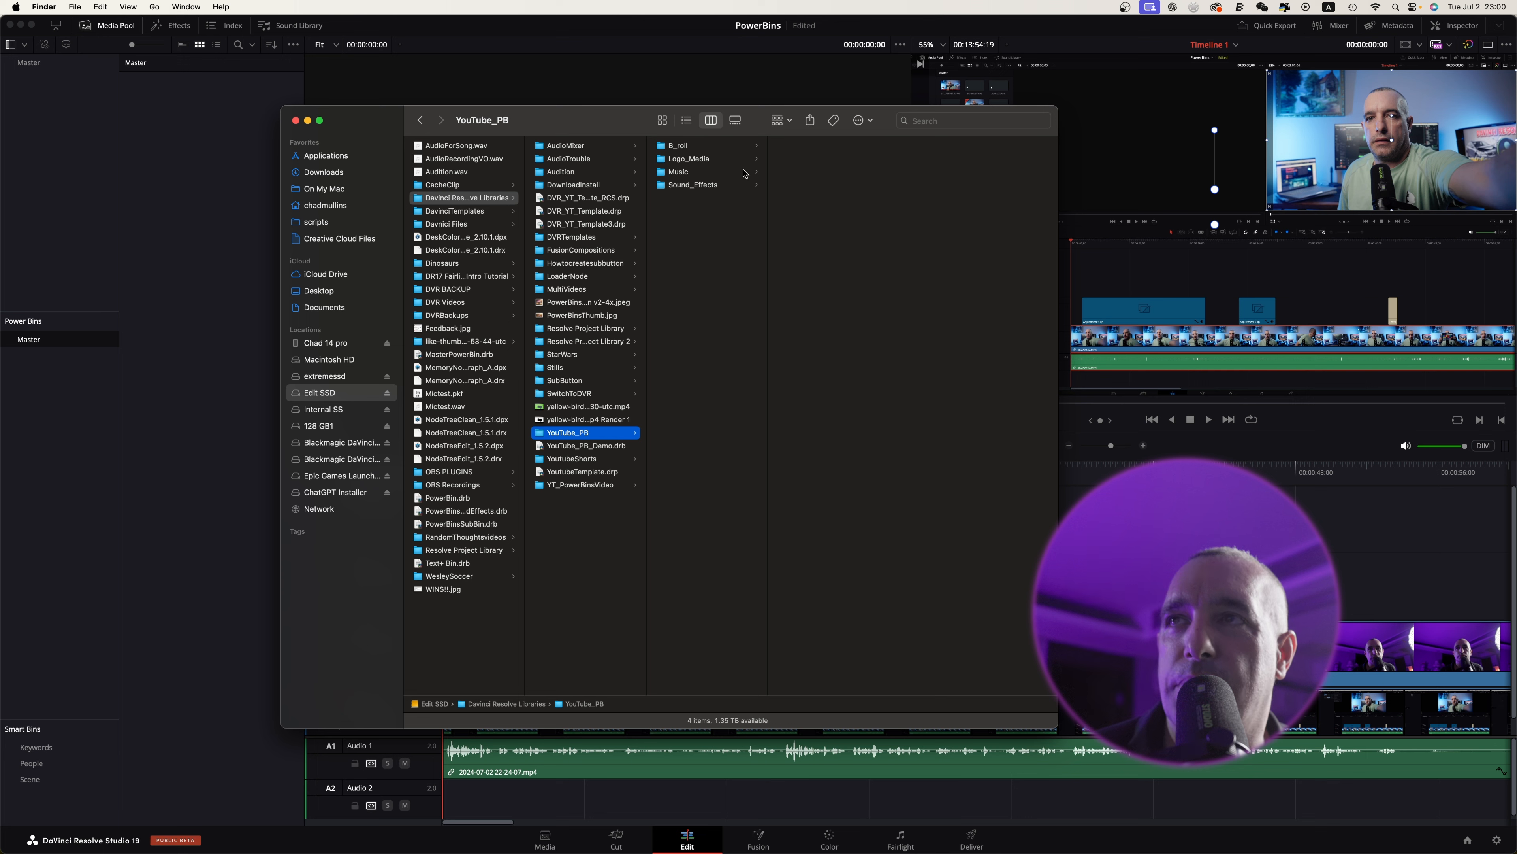
pyautogui.click(686, 146)
pyautogui.click(825, 157)
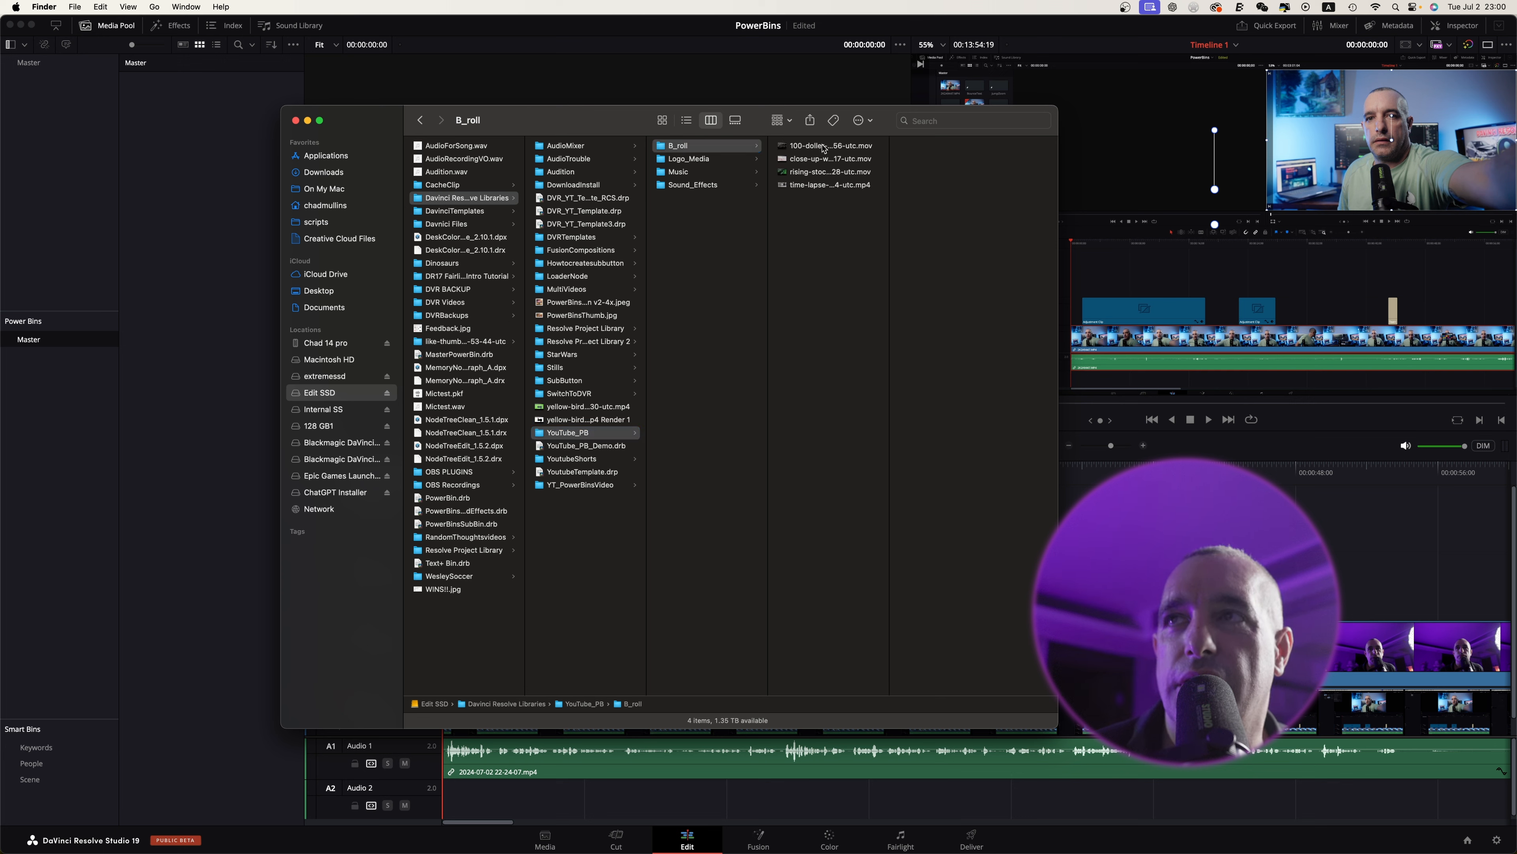
pyautogui.click(820, 175)
pyautogui.click(819, 187)
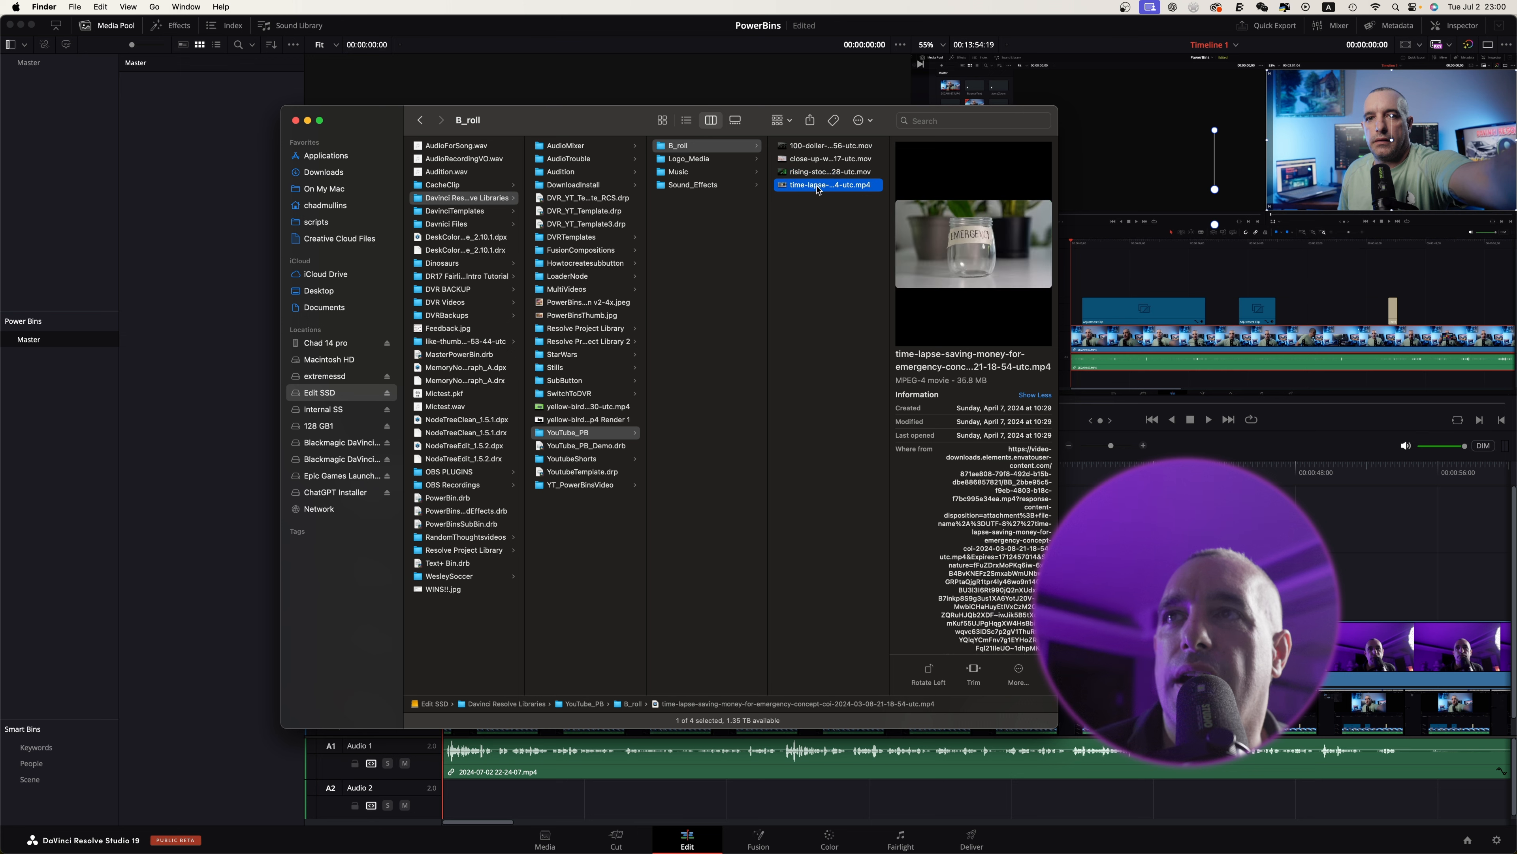
pyautogui.click(688, 160)
pyautogui.click(801, 147)
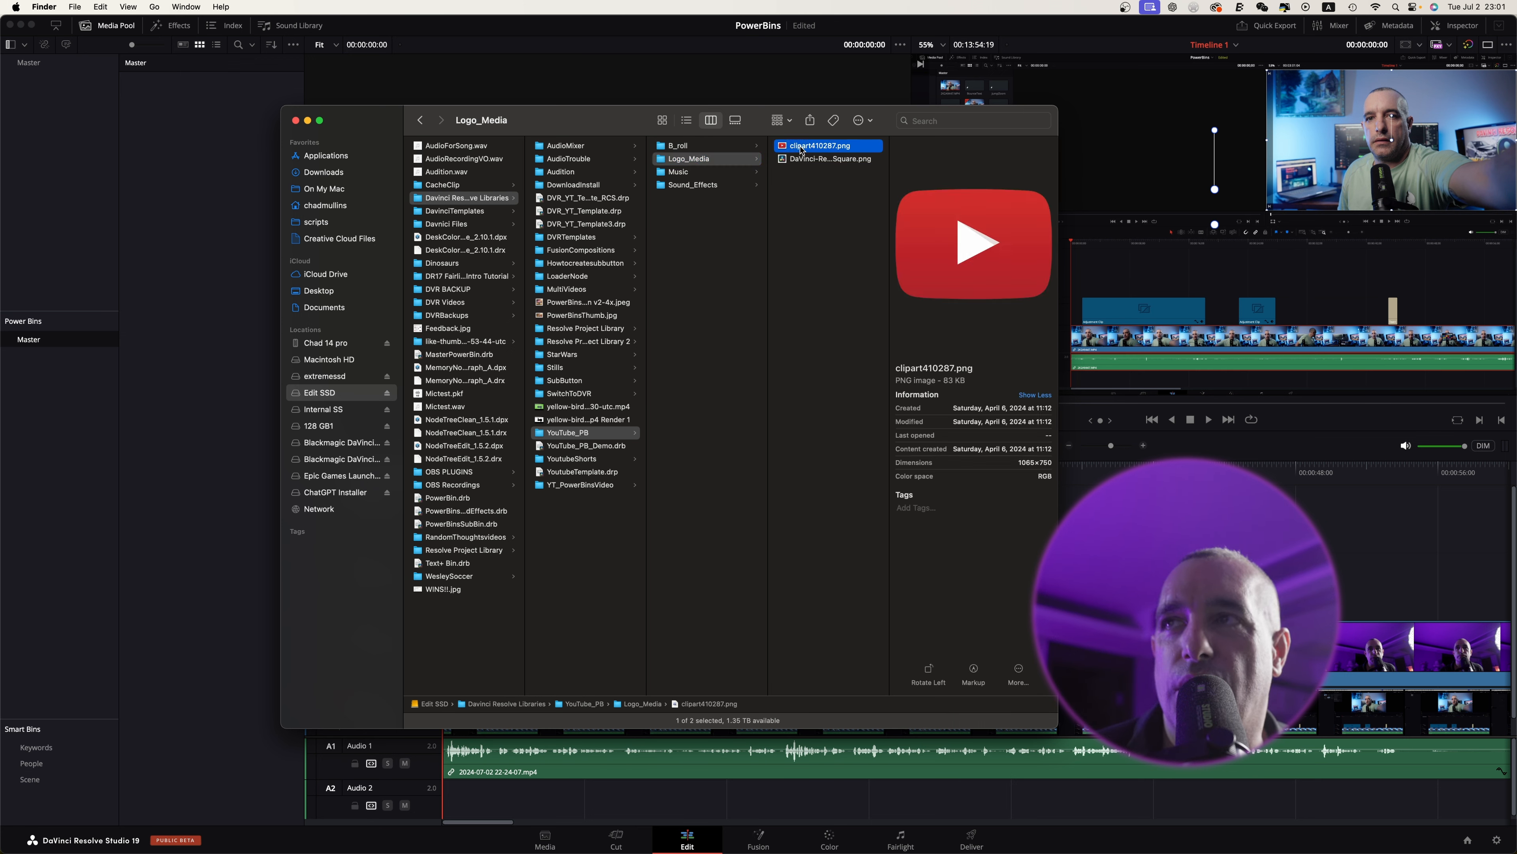
pyautogui.click(816, 158)
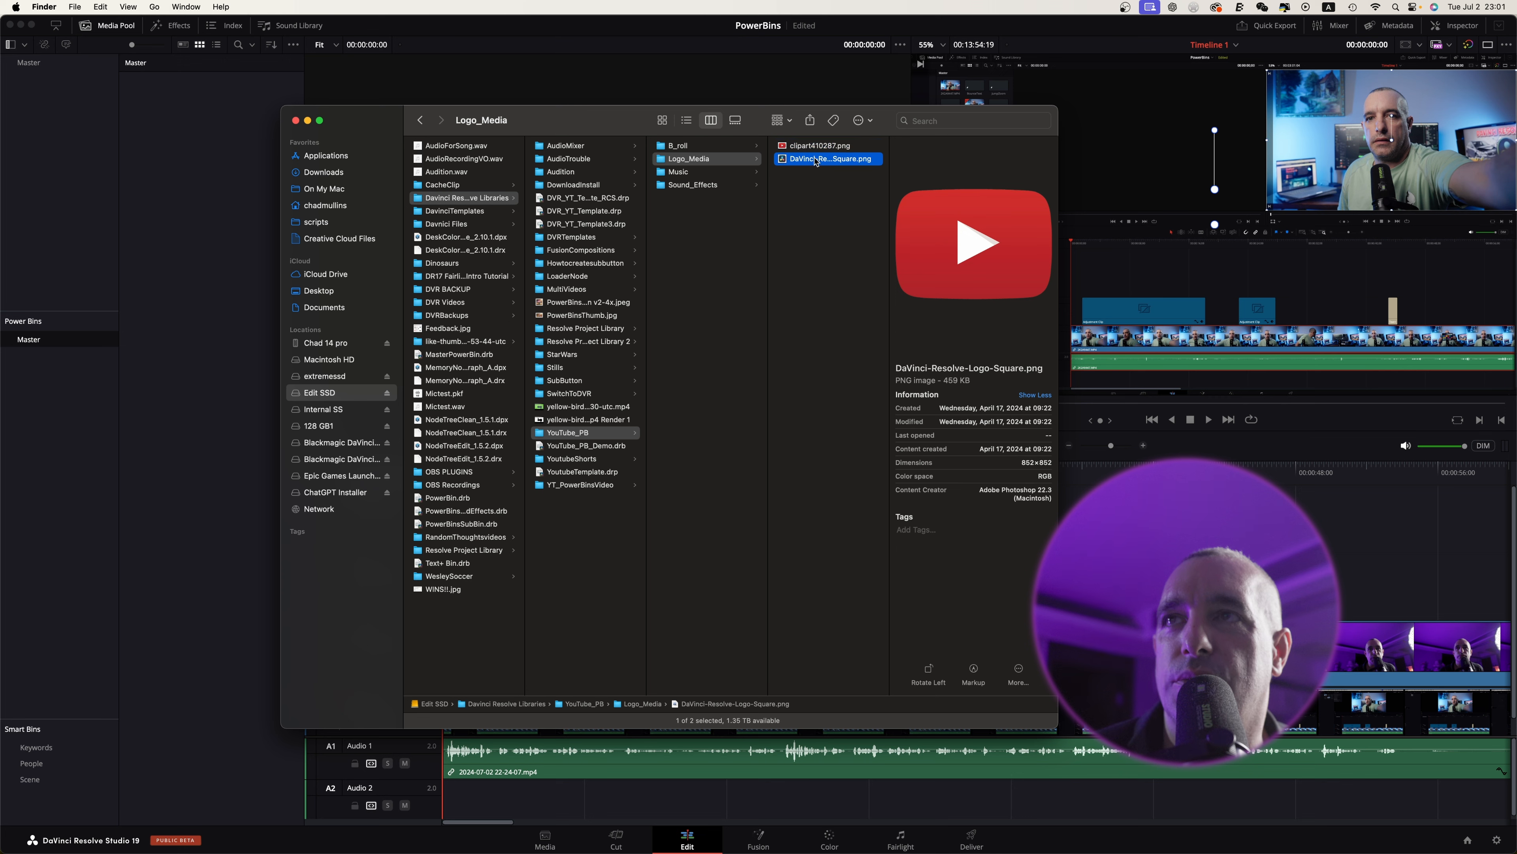
pyautogui.click(679, 172)
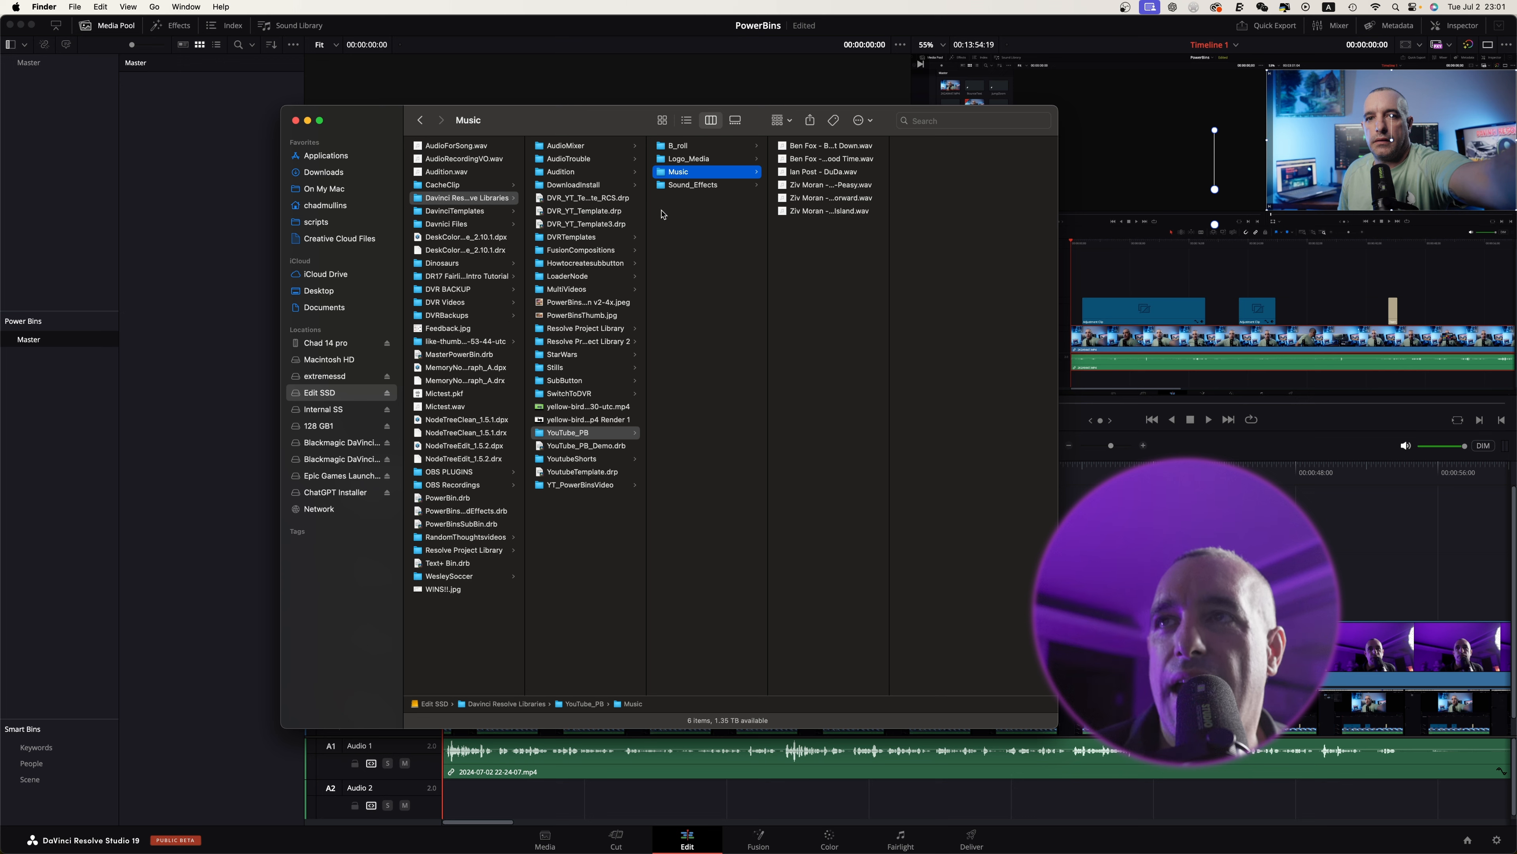
pyautogui.click(692, 186)
pyautogui.click(824, 147)
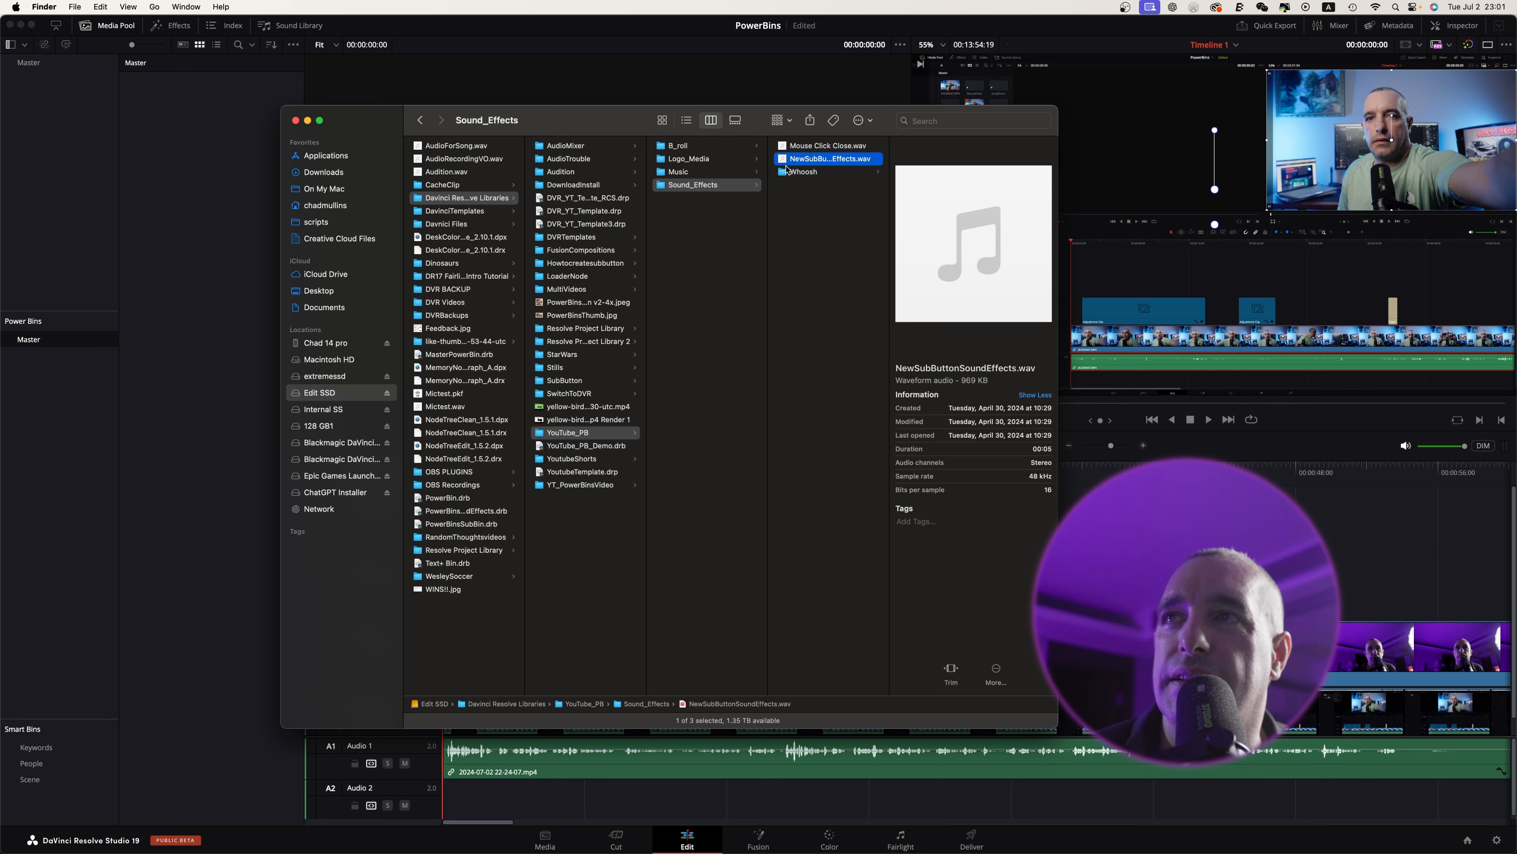
pyautogui.click(871, 173)
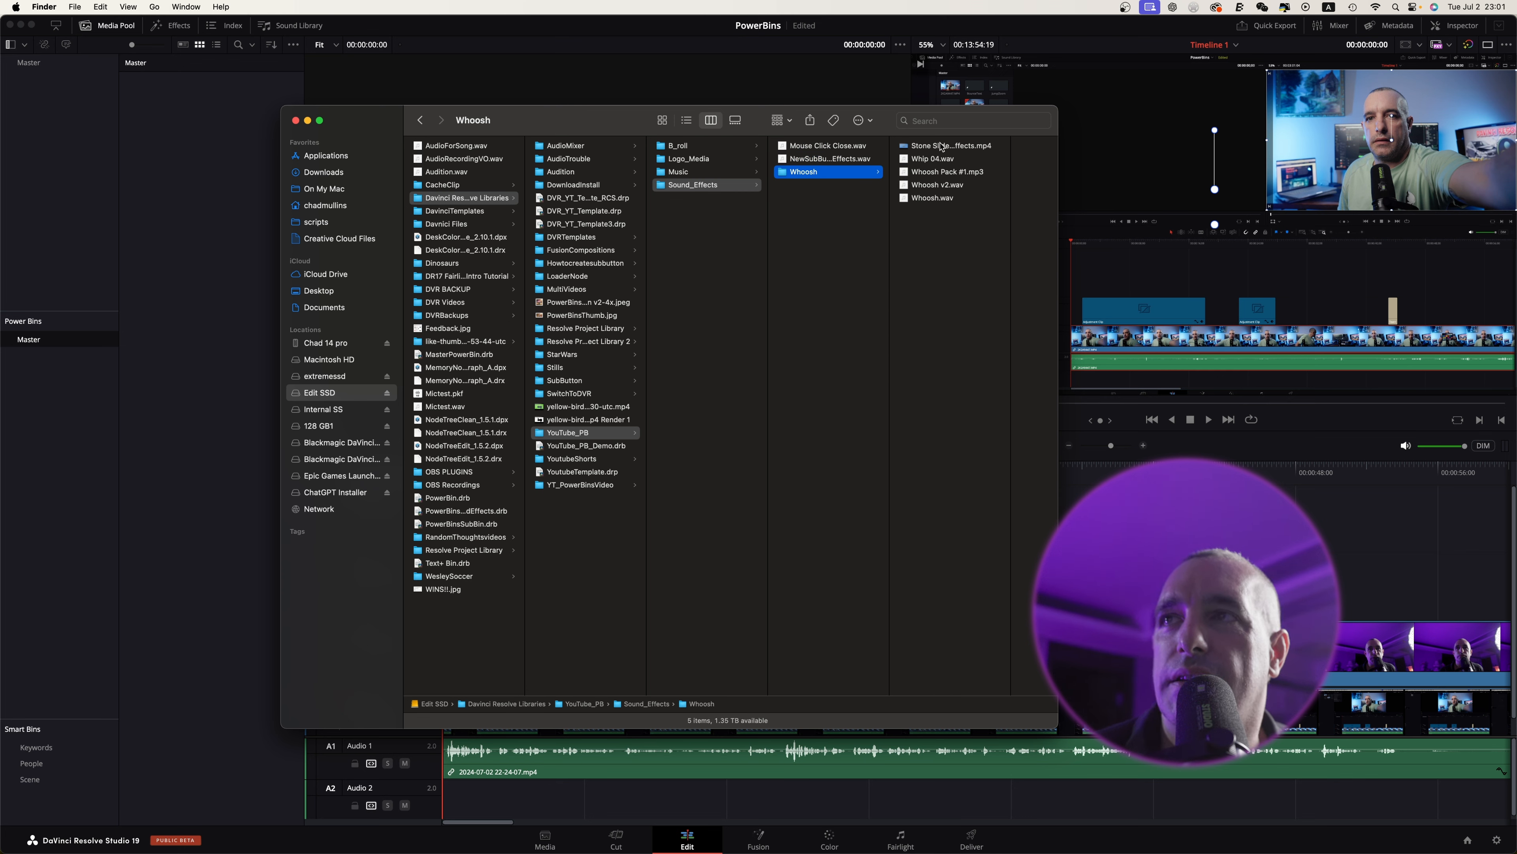
pyautogui.click(841, 158)
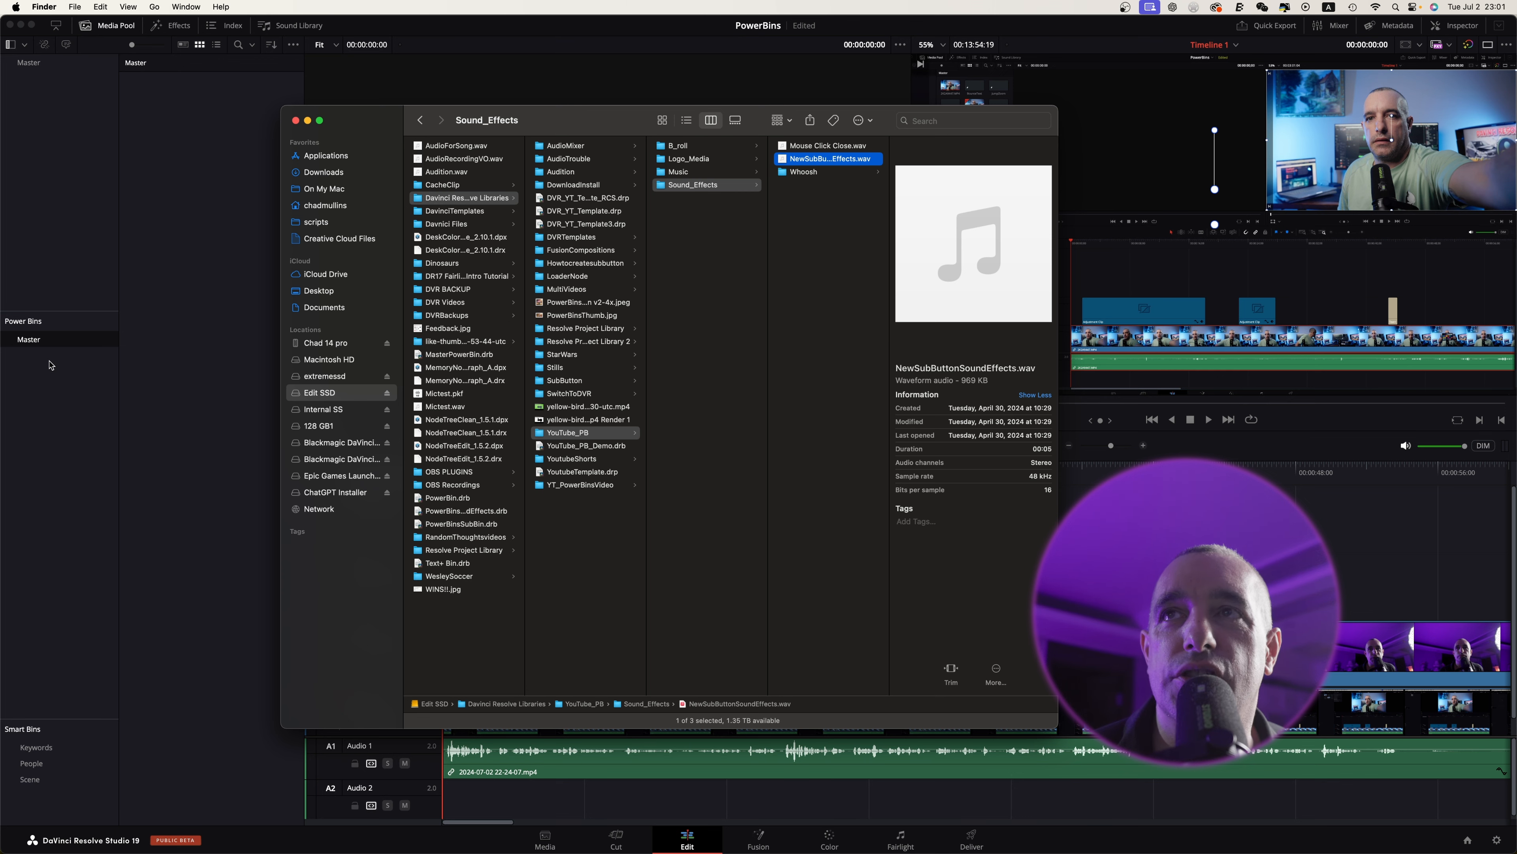
# Step: Try importing the YouTube_PB folder from Finder into the clip area of the Master power bin, and undo the import
pyautogui.moveTo(540, 120); pyautogui.dragTo(766, 125)
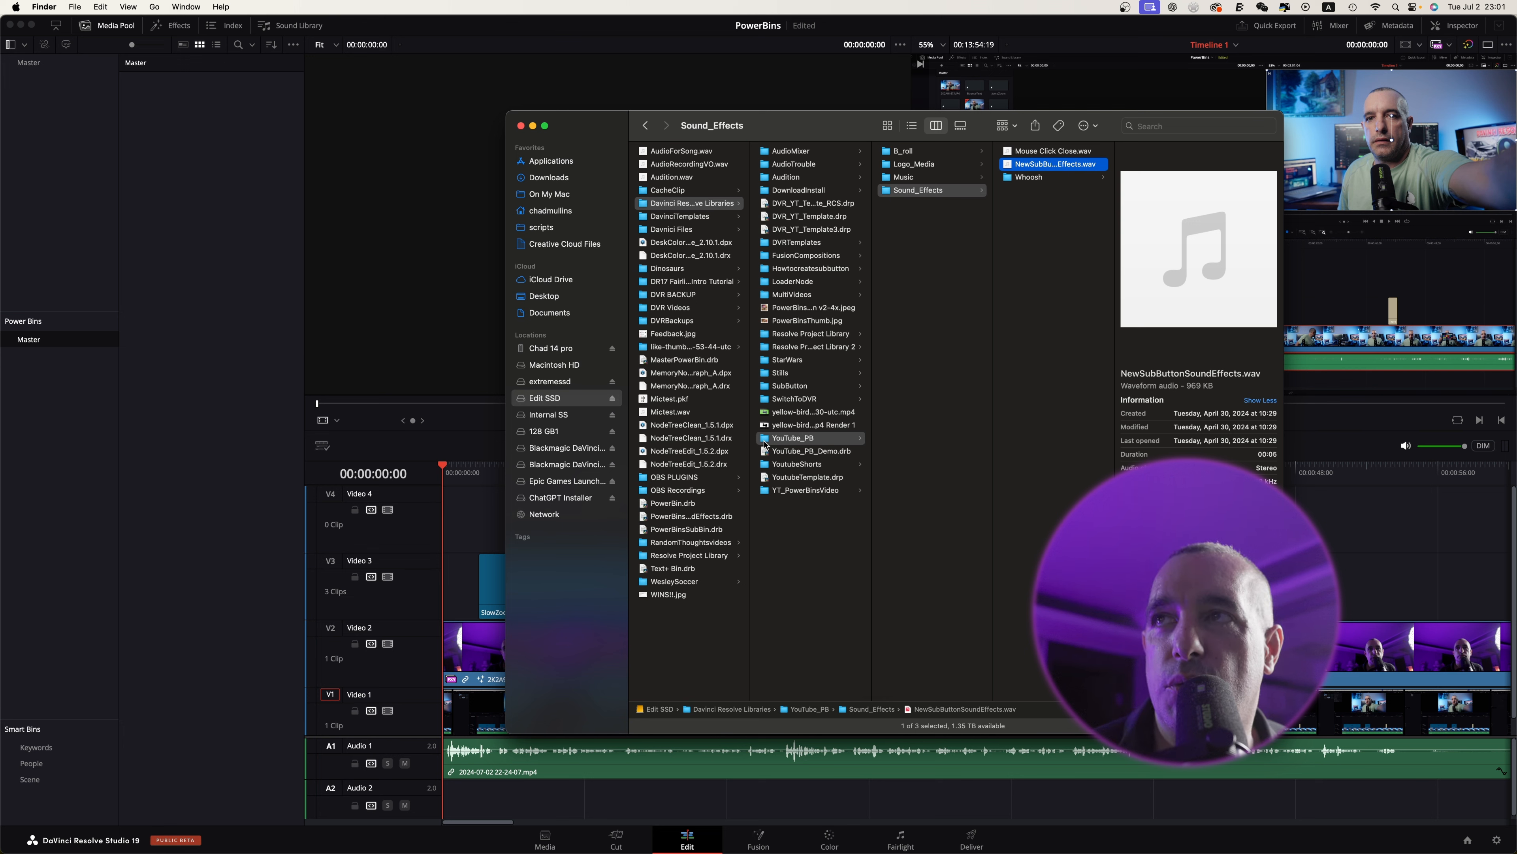
pyautogui.click(904, 177)
pyautogui.click(811, 439)
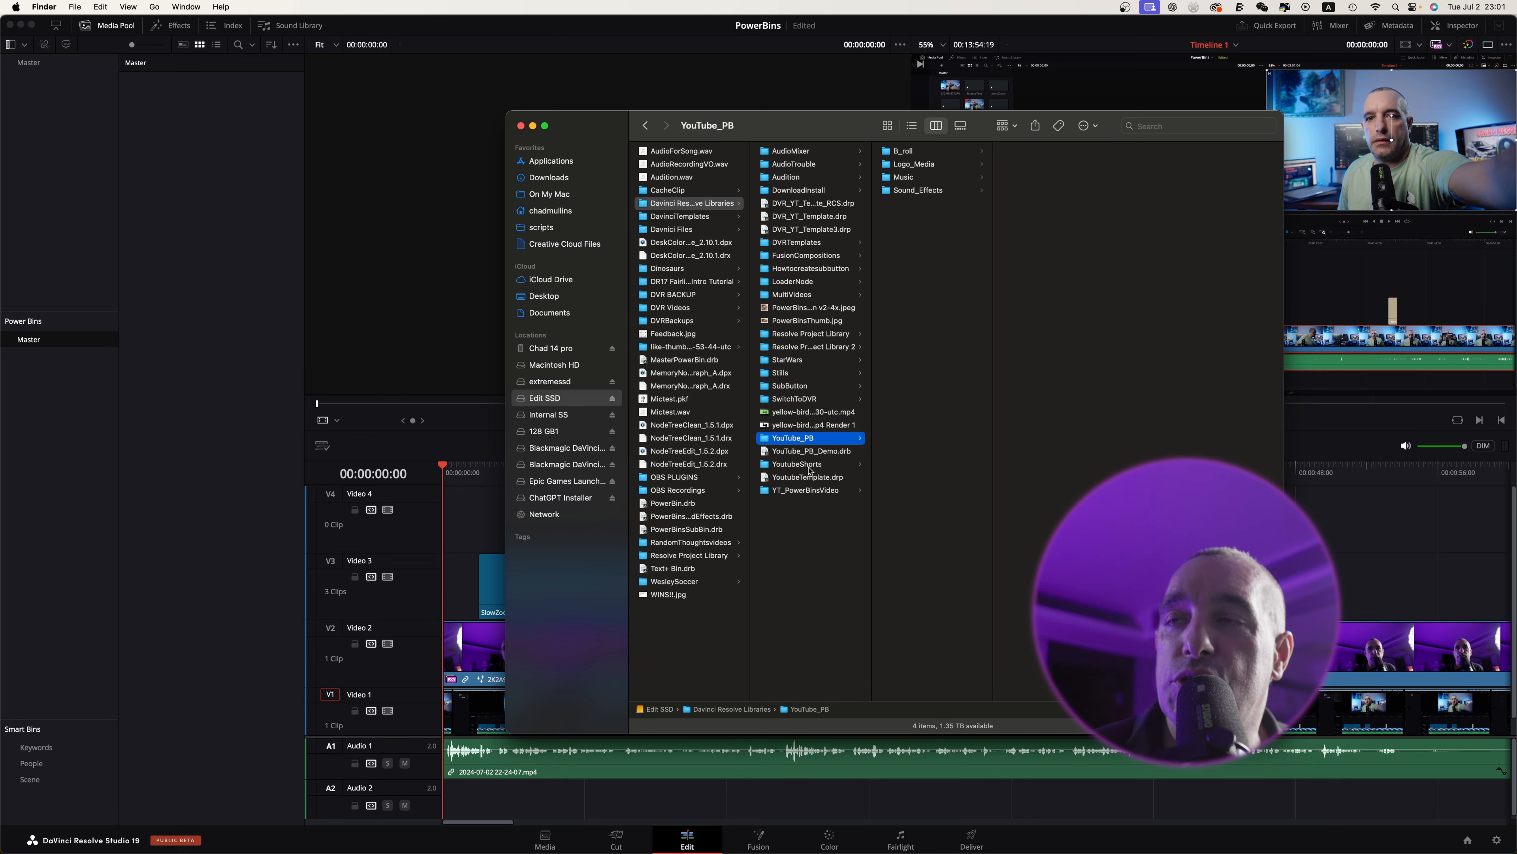
pyautogui.moveTo(819, 443); pyautogui.dragTo(219, 191)
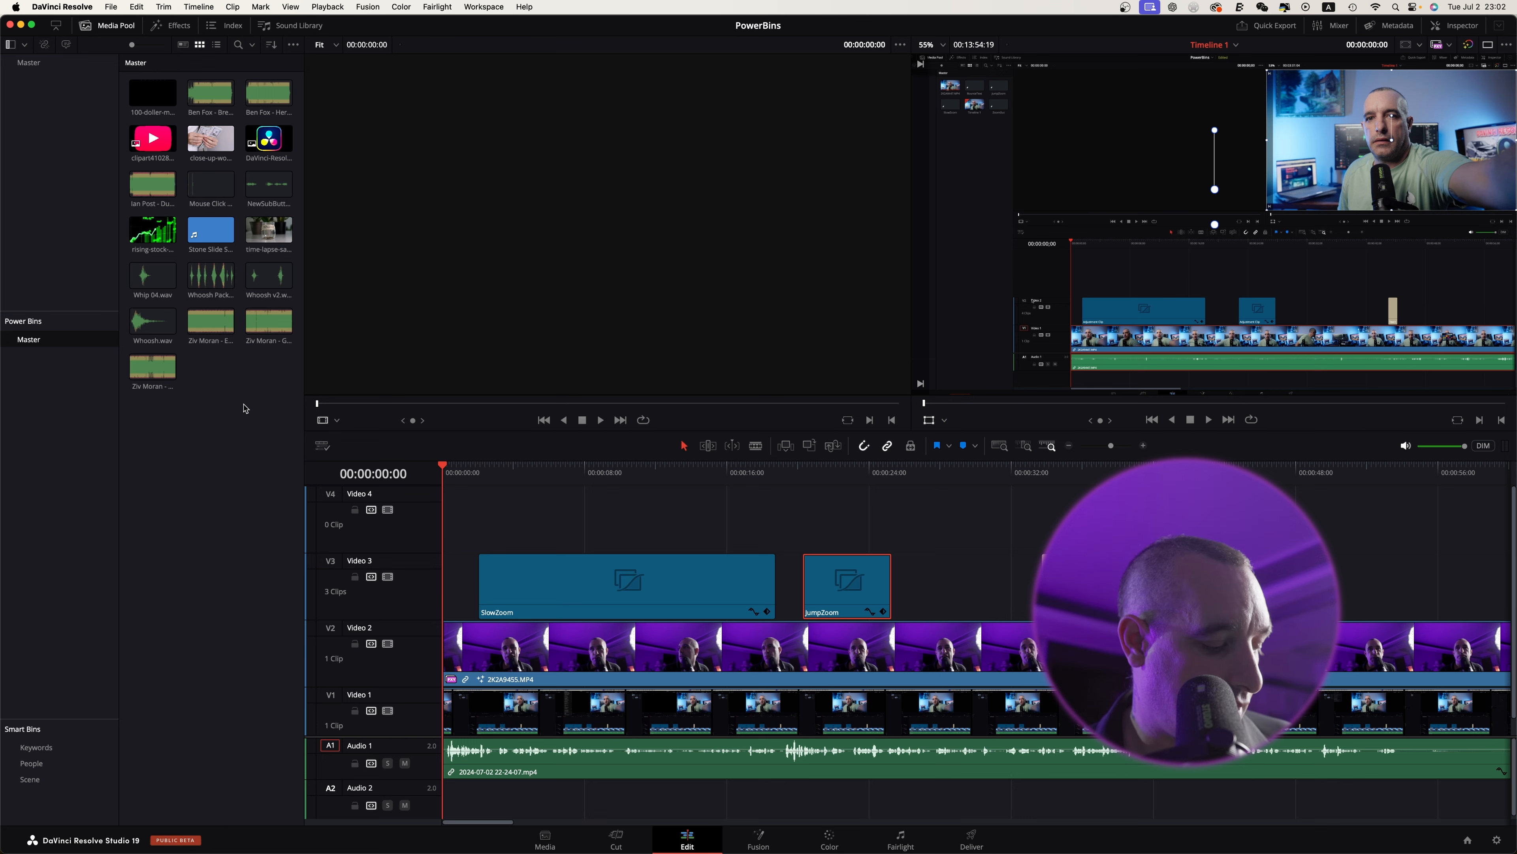
pyautogui.click(202, 189)
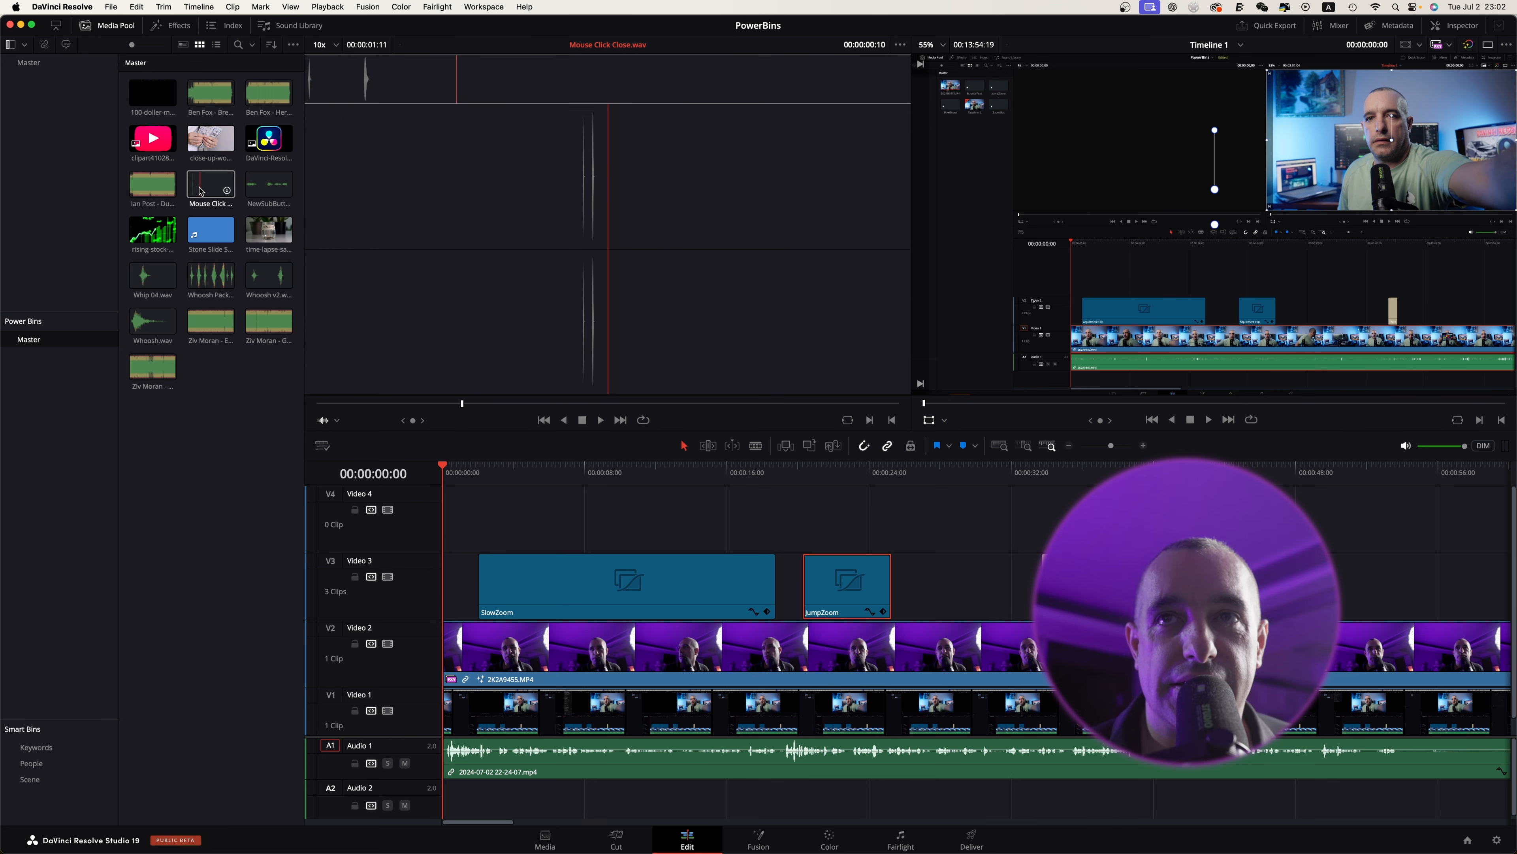
pyautogui.press('super+z')
# Step: Import the YouTube_PB folder from Finder into the Power Bins list under Master, keeping its subfolders as bins
pyautogui.moveTo(348, 850)
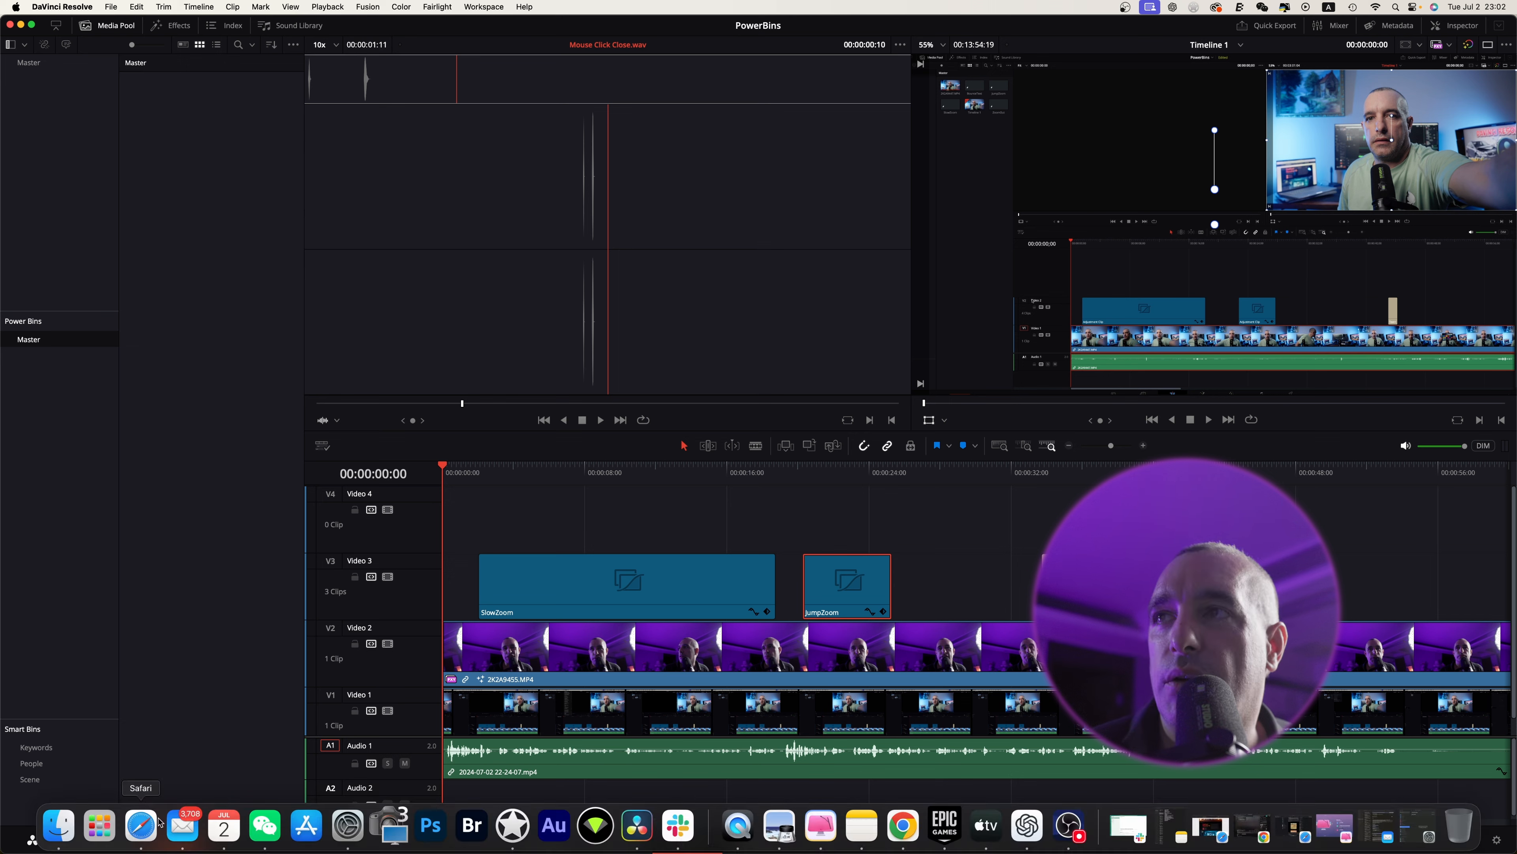
pyautogui.click(56, 831)
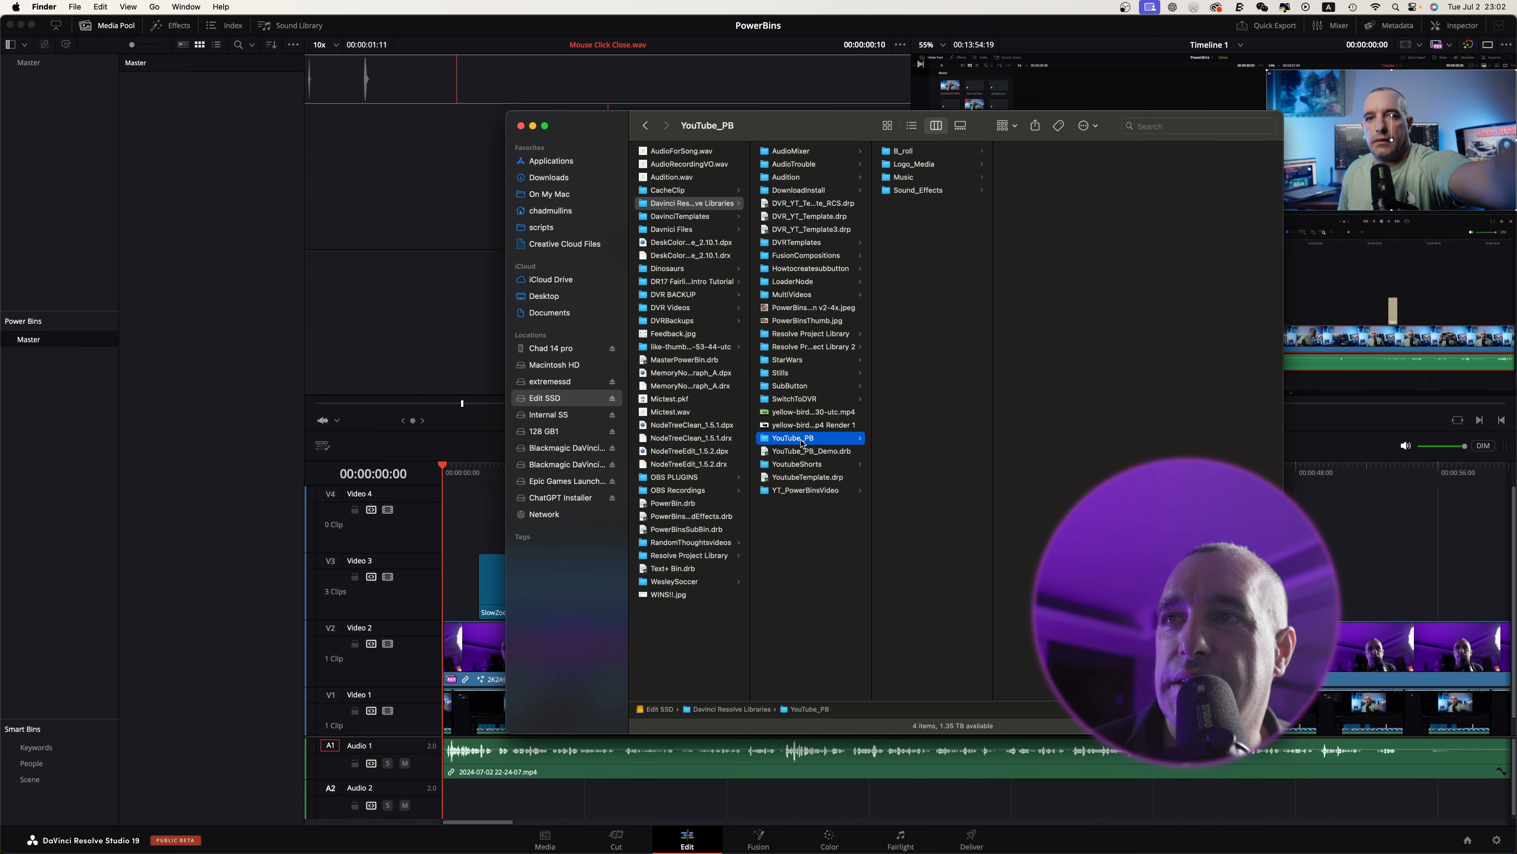
pyautogui.moveTo(822, 439); pyautogui.dragTo(84, 338)
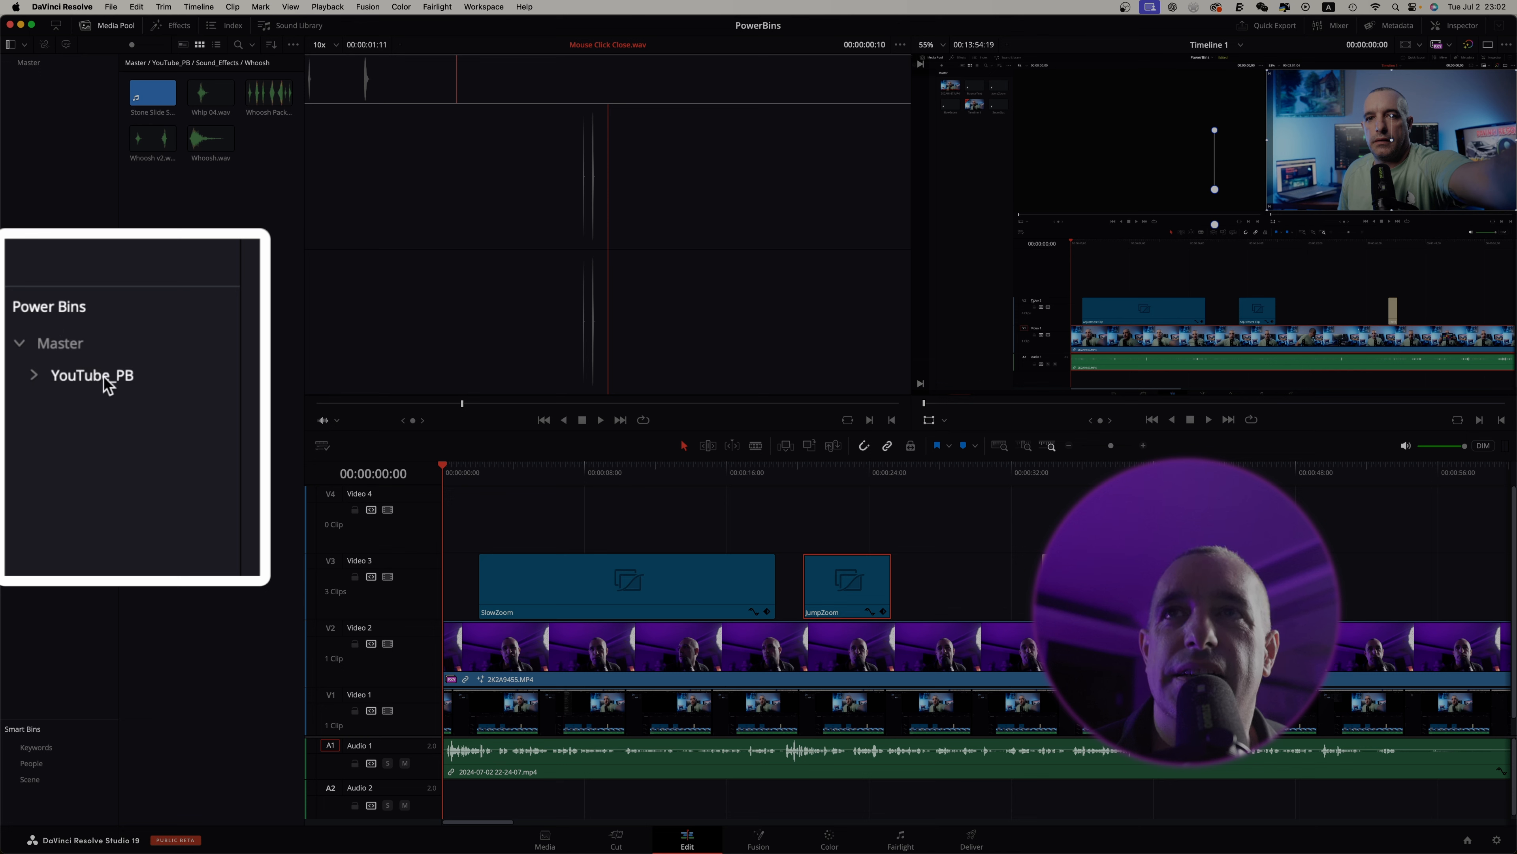
# Step: Expand the YouTube_PB and Sound_Effects power bins and view the contents of Sound_Effects
pyautogui.click(70, 376)
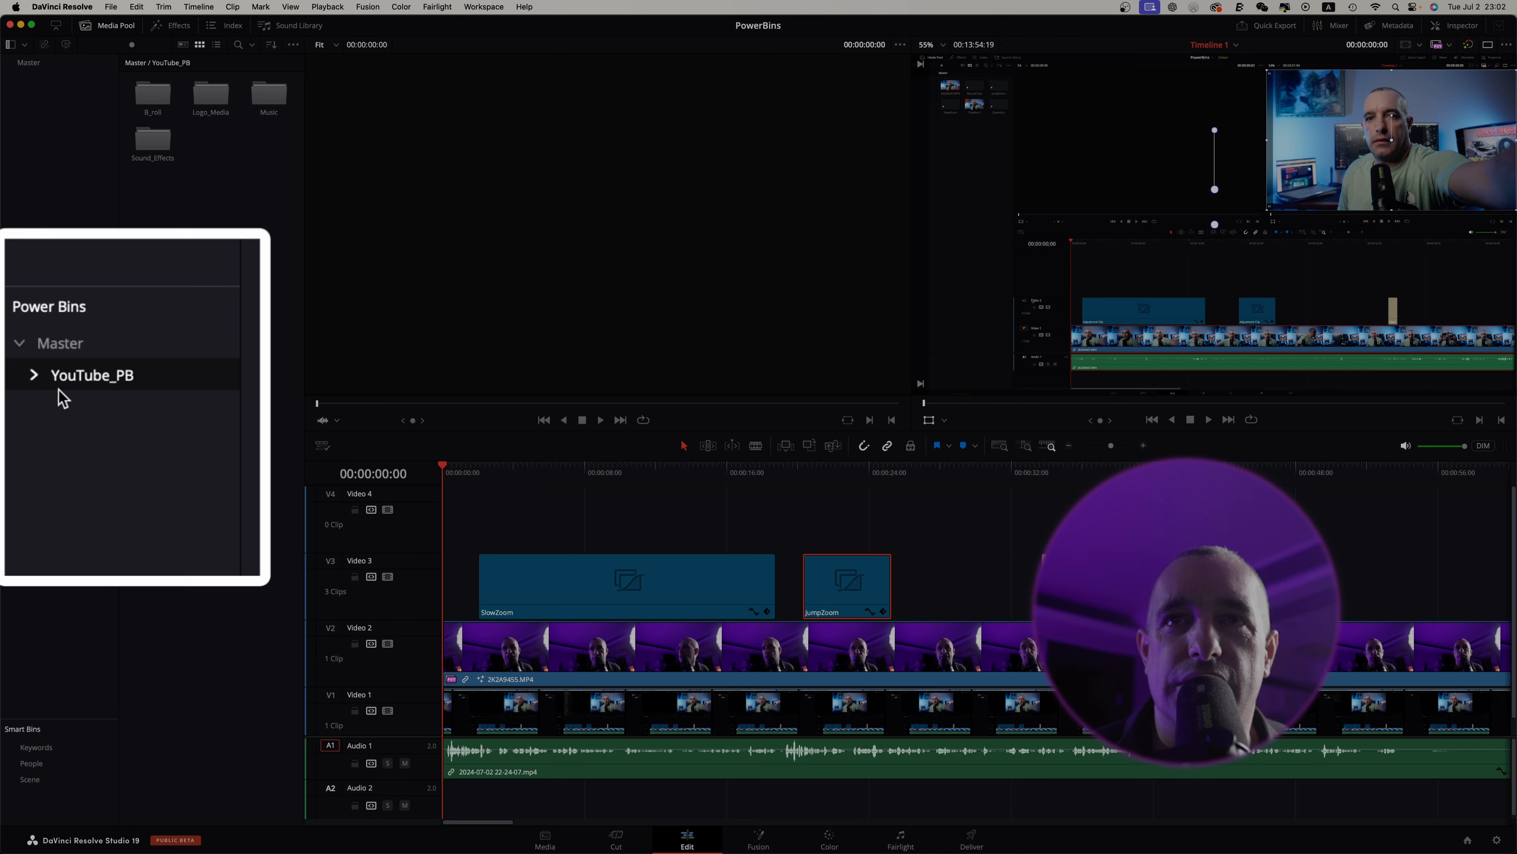
pyautogui.click(34, 376)
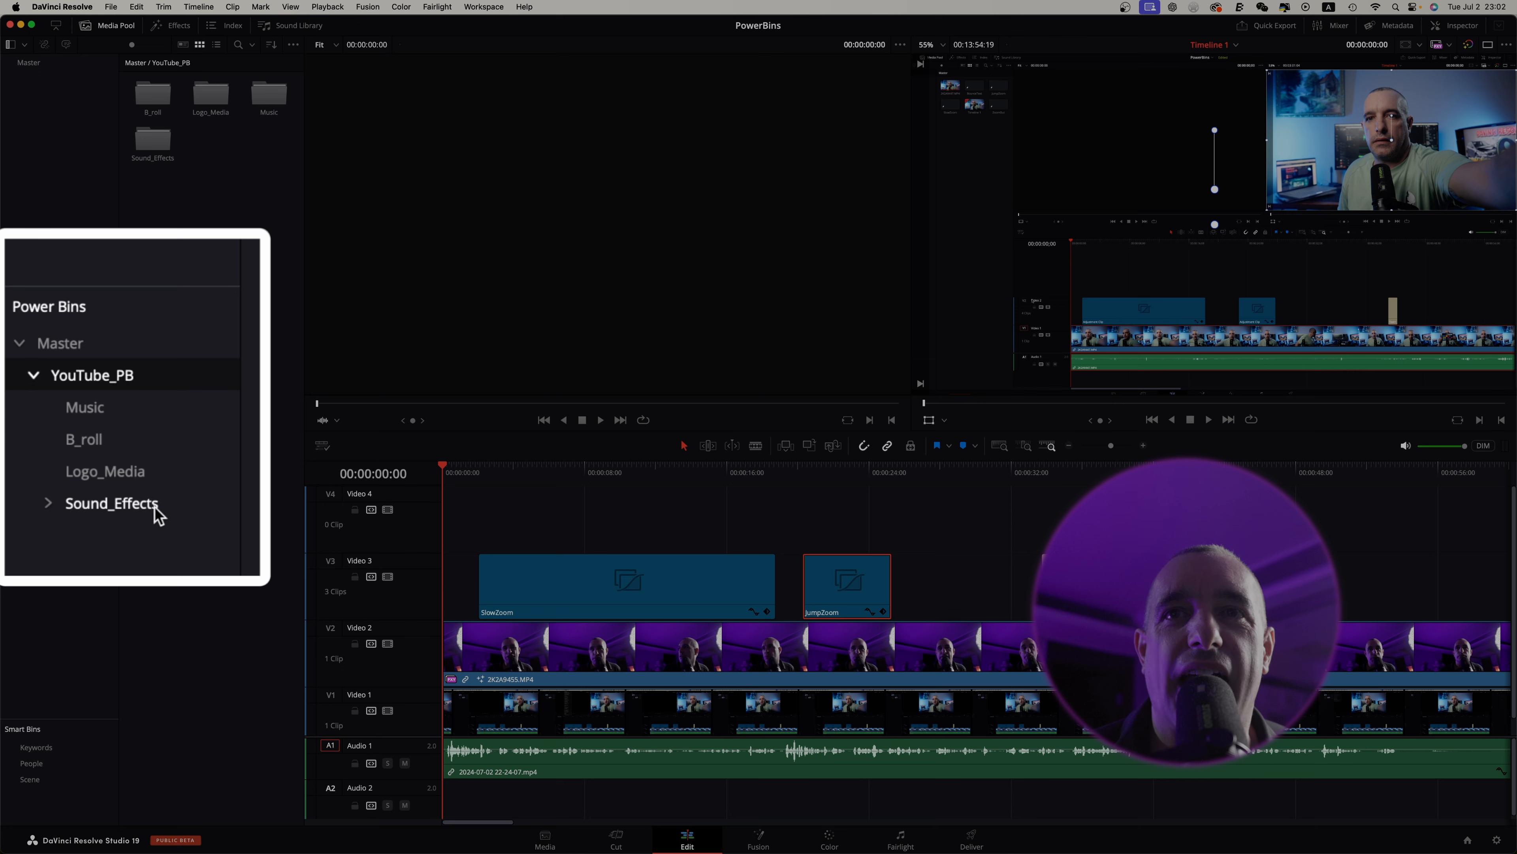
pyautogui.click(49, 505)
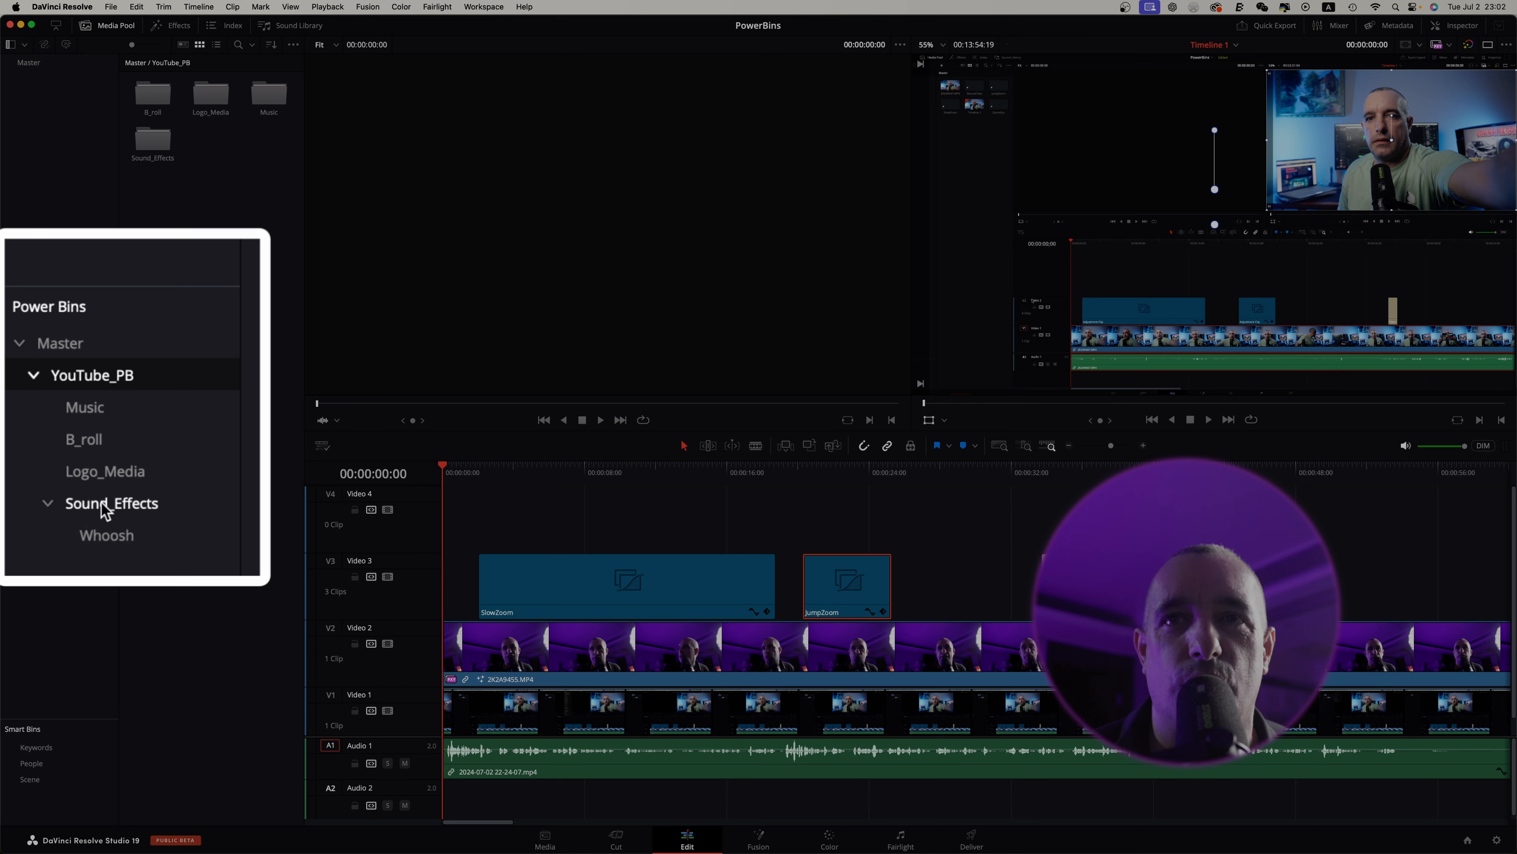
pyautogui.click(102, 514)
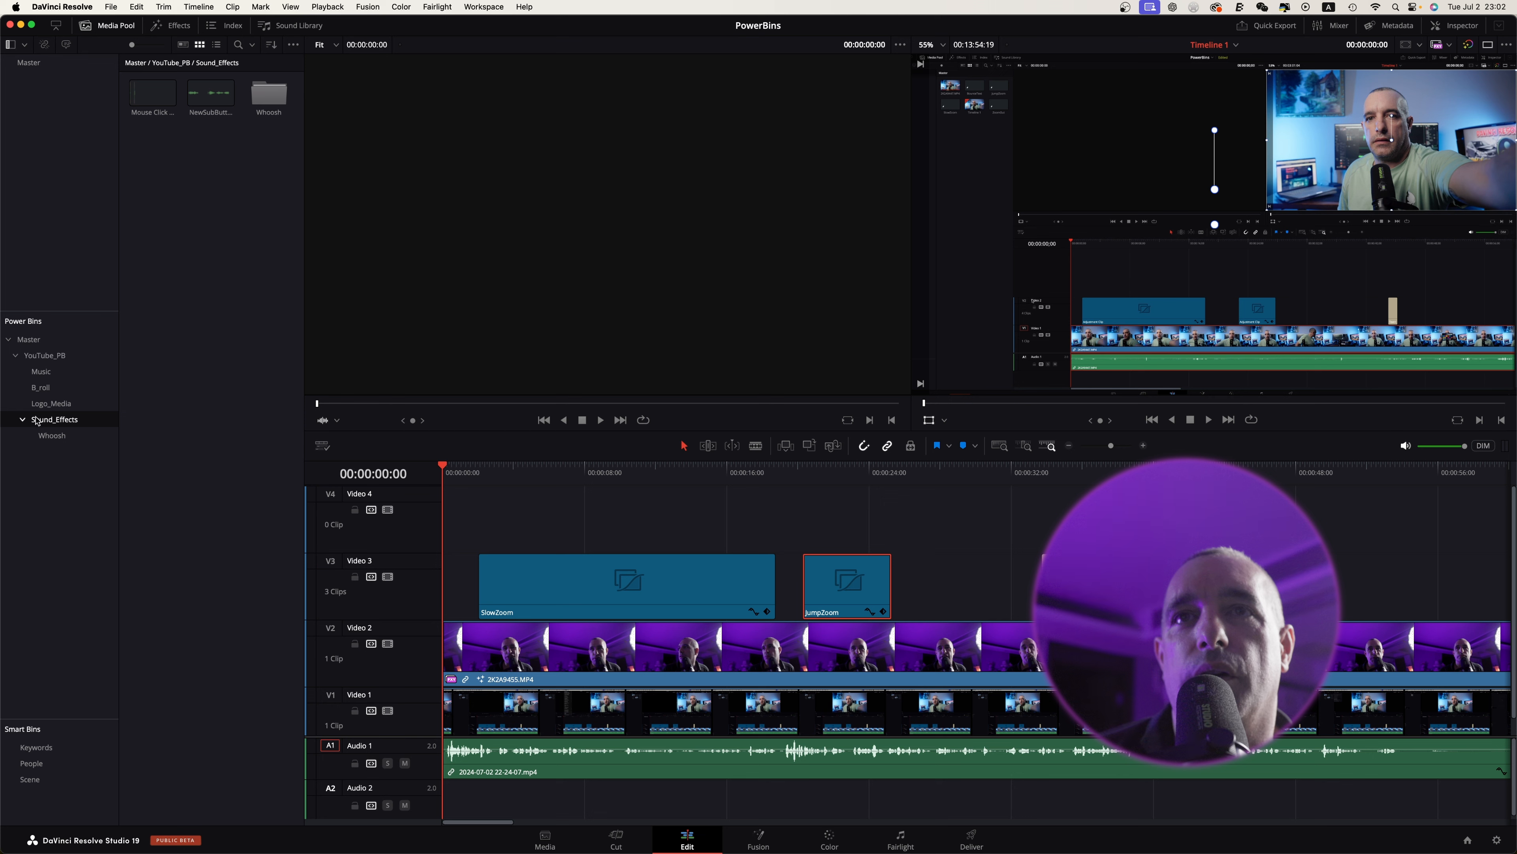
# Step: Place the close-up cash-counting clip from the B_roll power bin on Video 3 at about 00:00:40:00 and preview it
pyautogui.click(37, 387)
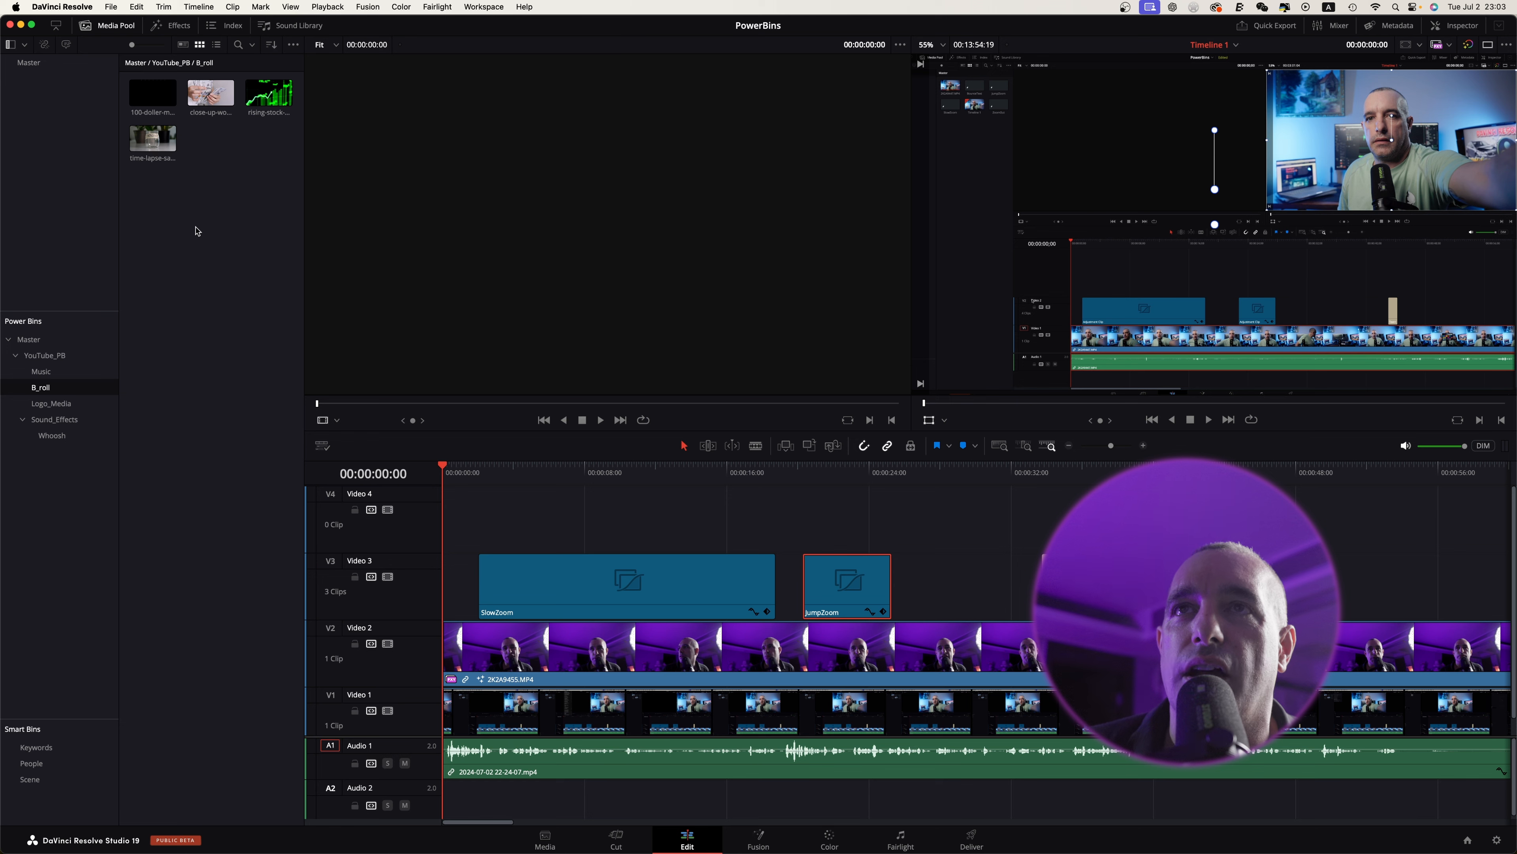
pyautogui.moveTo(202, 89); pyautogui.dragTo(1154, 598)
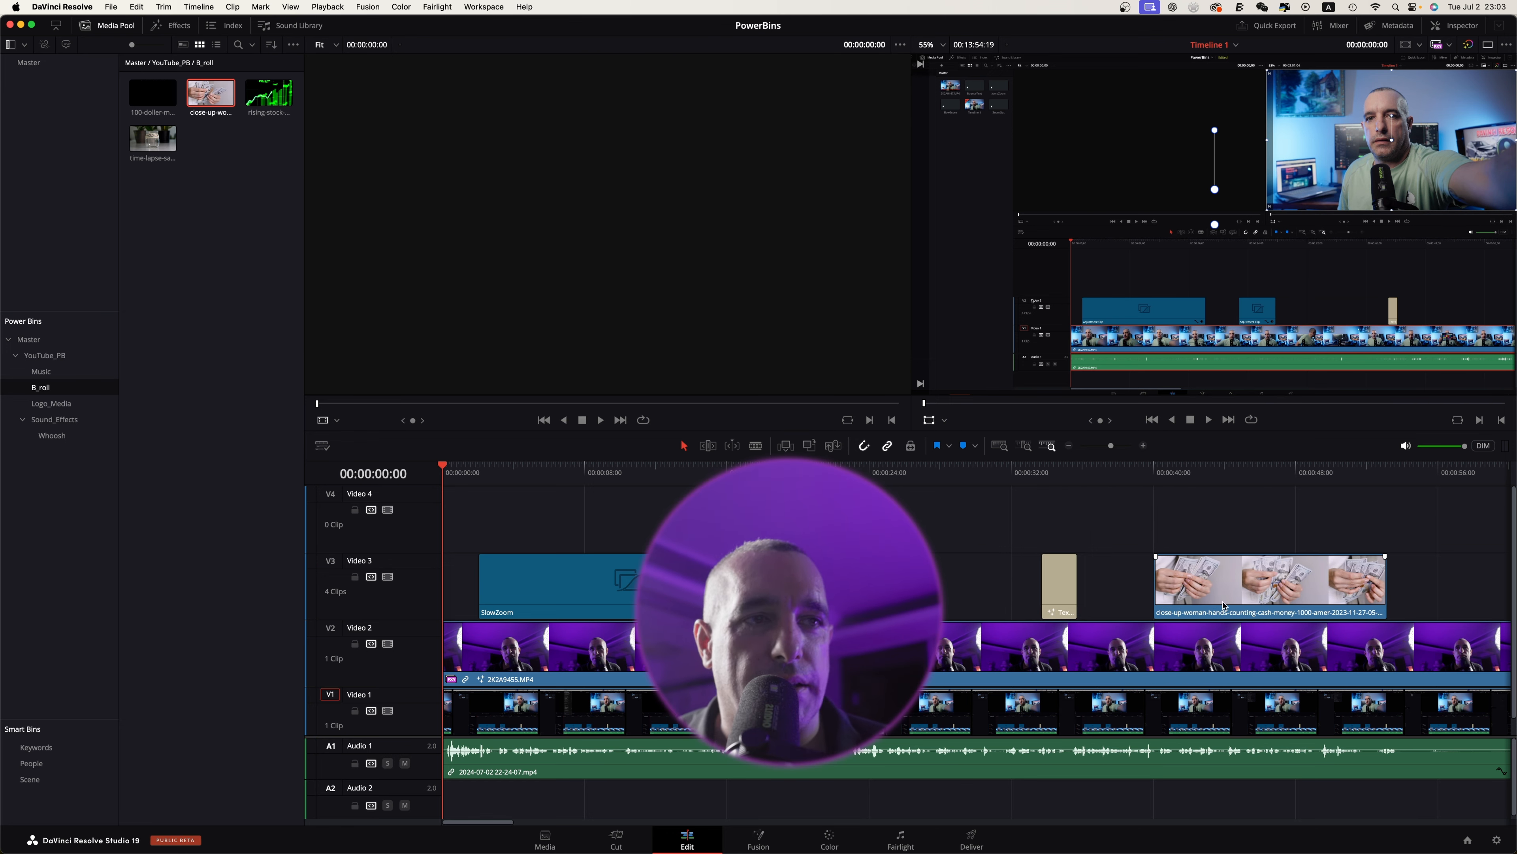
pyautogui.click(1129, 469)
pyautogui.click(1173, 473)
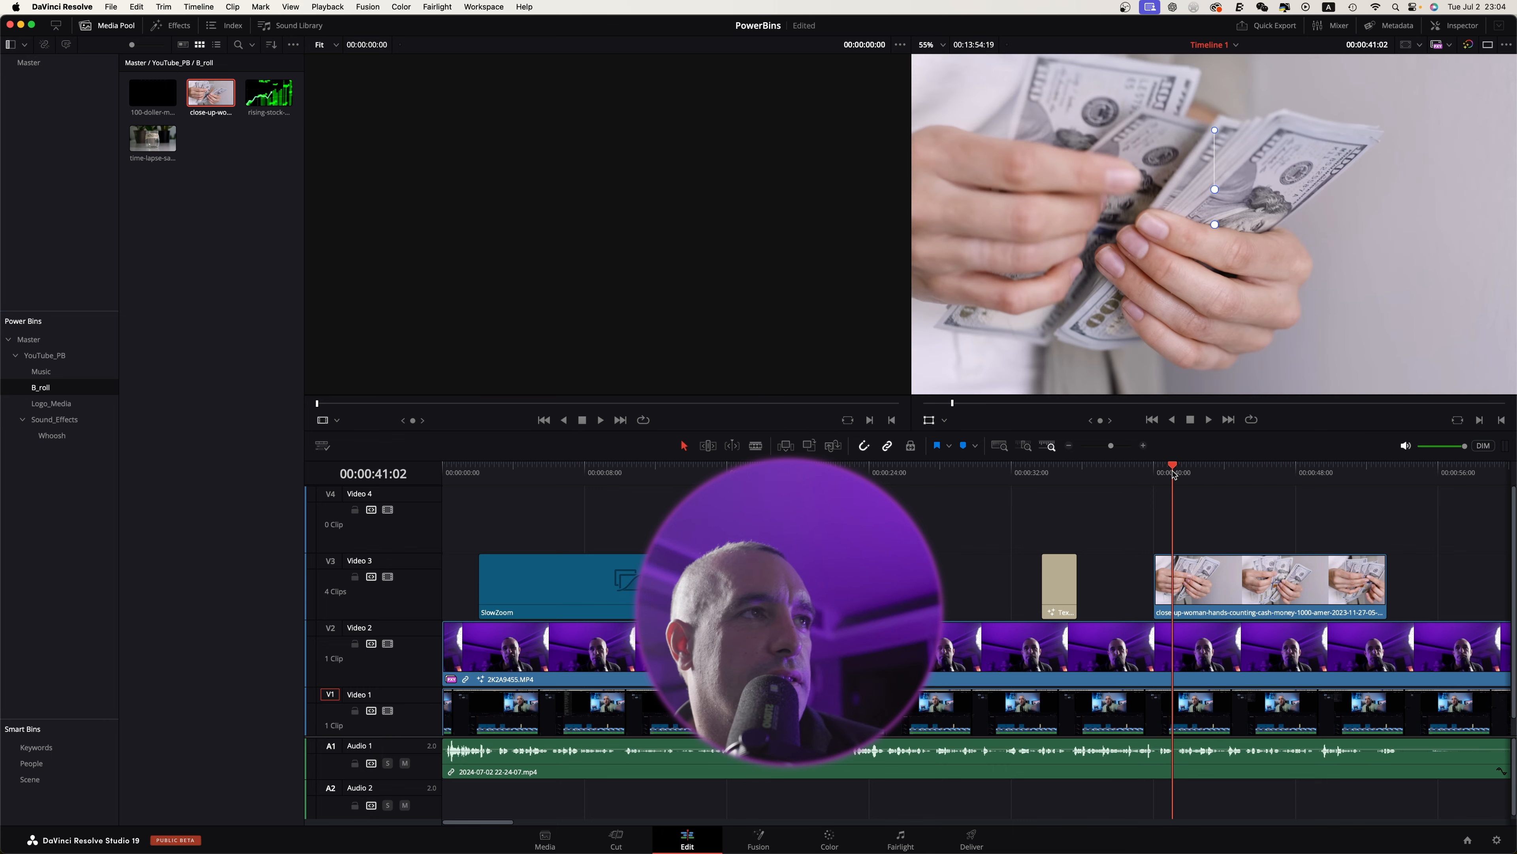
pyautogui.press('space')
pyautogui.press('space')
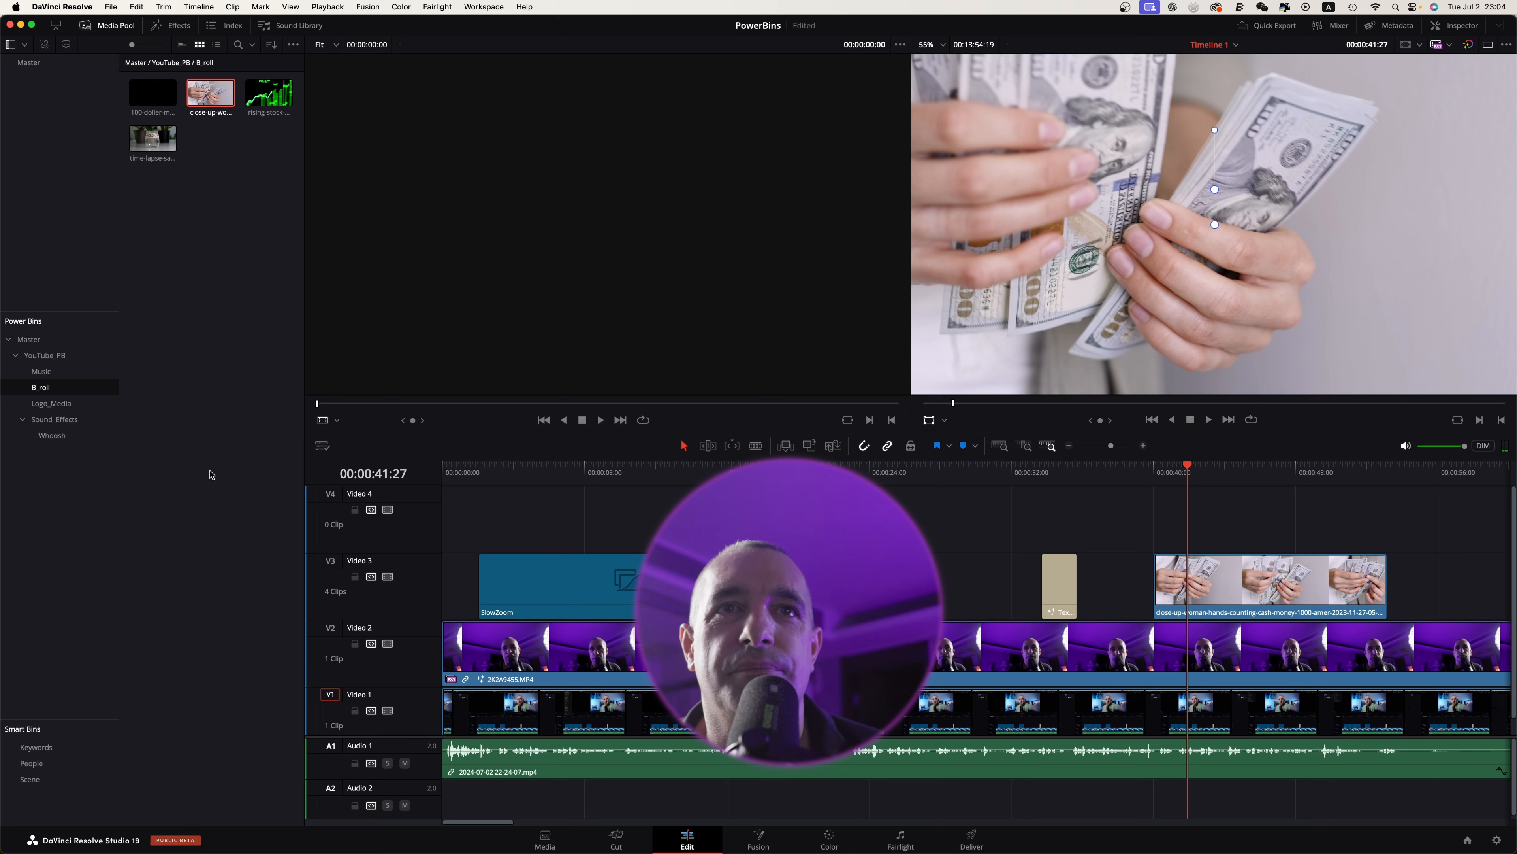
# Step: Try the Groove It Forward track from the Music power bin near the start of Audio 2, preview it and delete it from the timeline
pyautogui.click(46, 405)
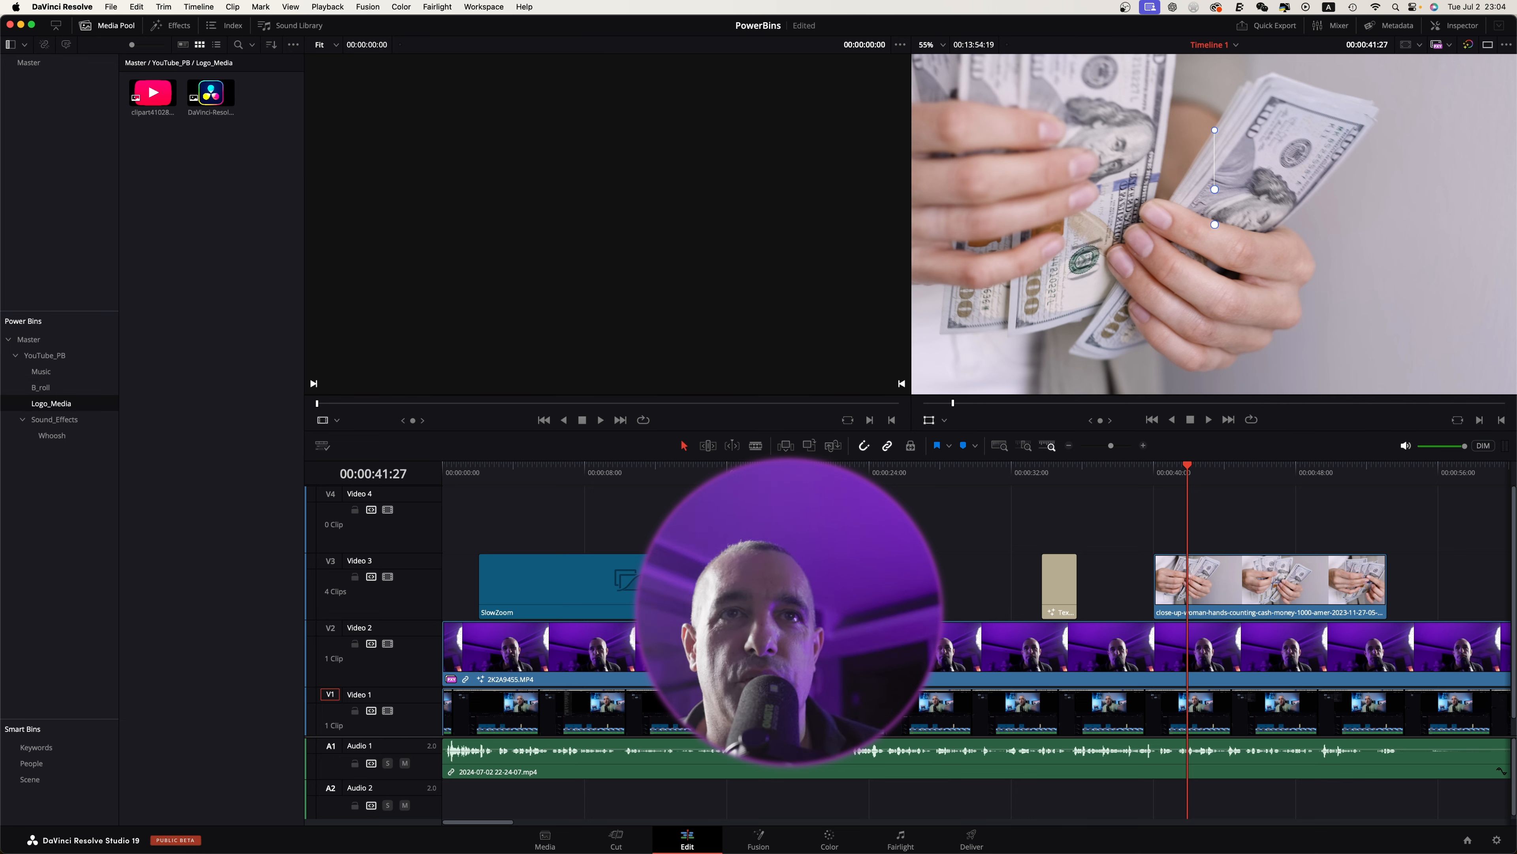
pyautogui.click(48, 372)
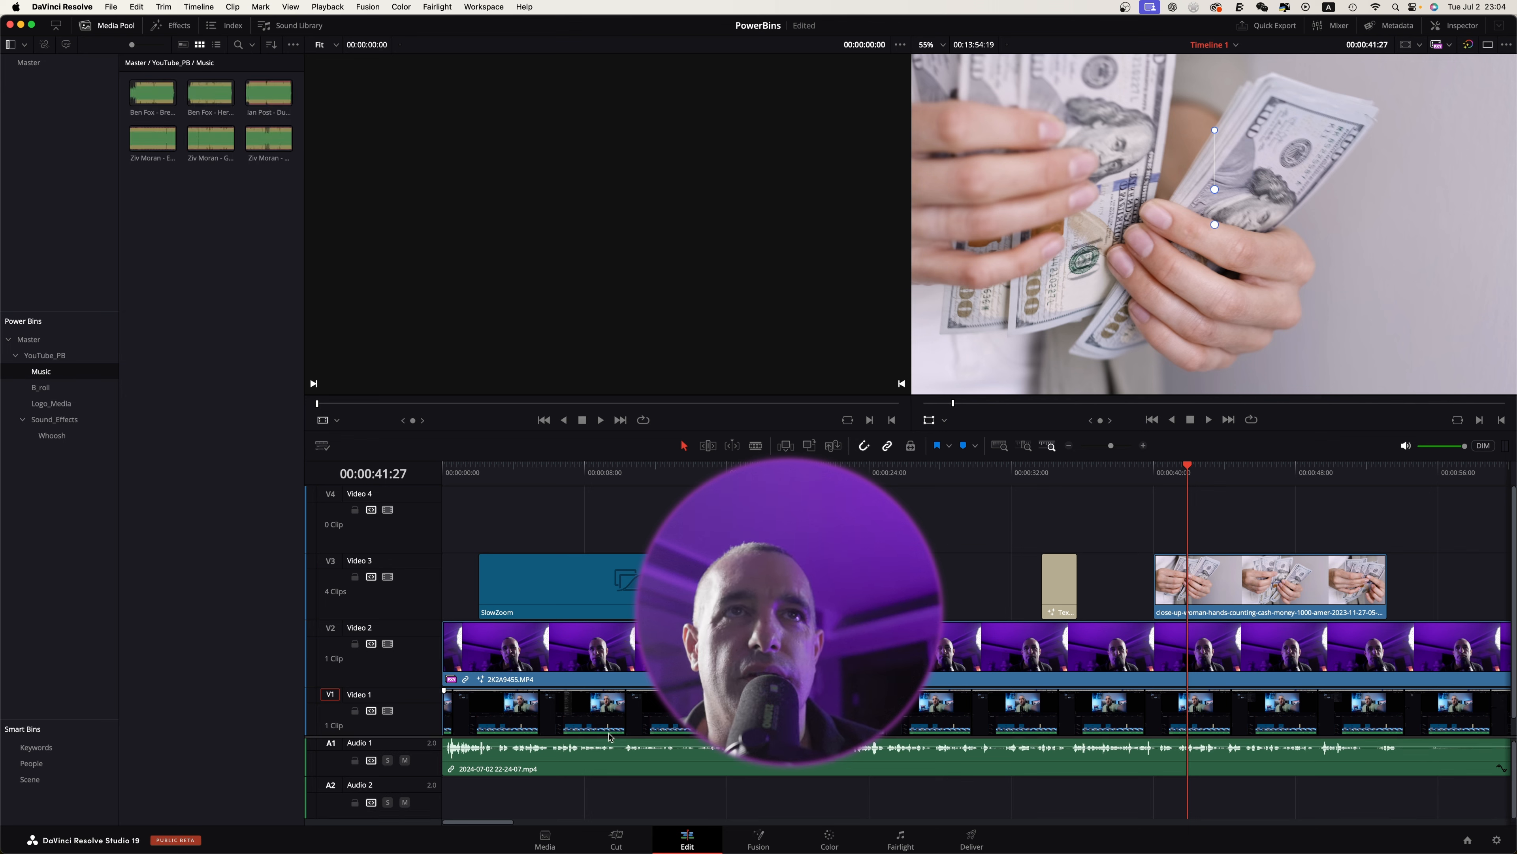
pyautogui.click(214, 137)
pyautogui.moveTo(214, 137); pyautogui.dragTo(451, 814)
pyautogui.click(466, 479)
pyautogui.press('space')
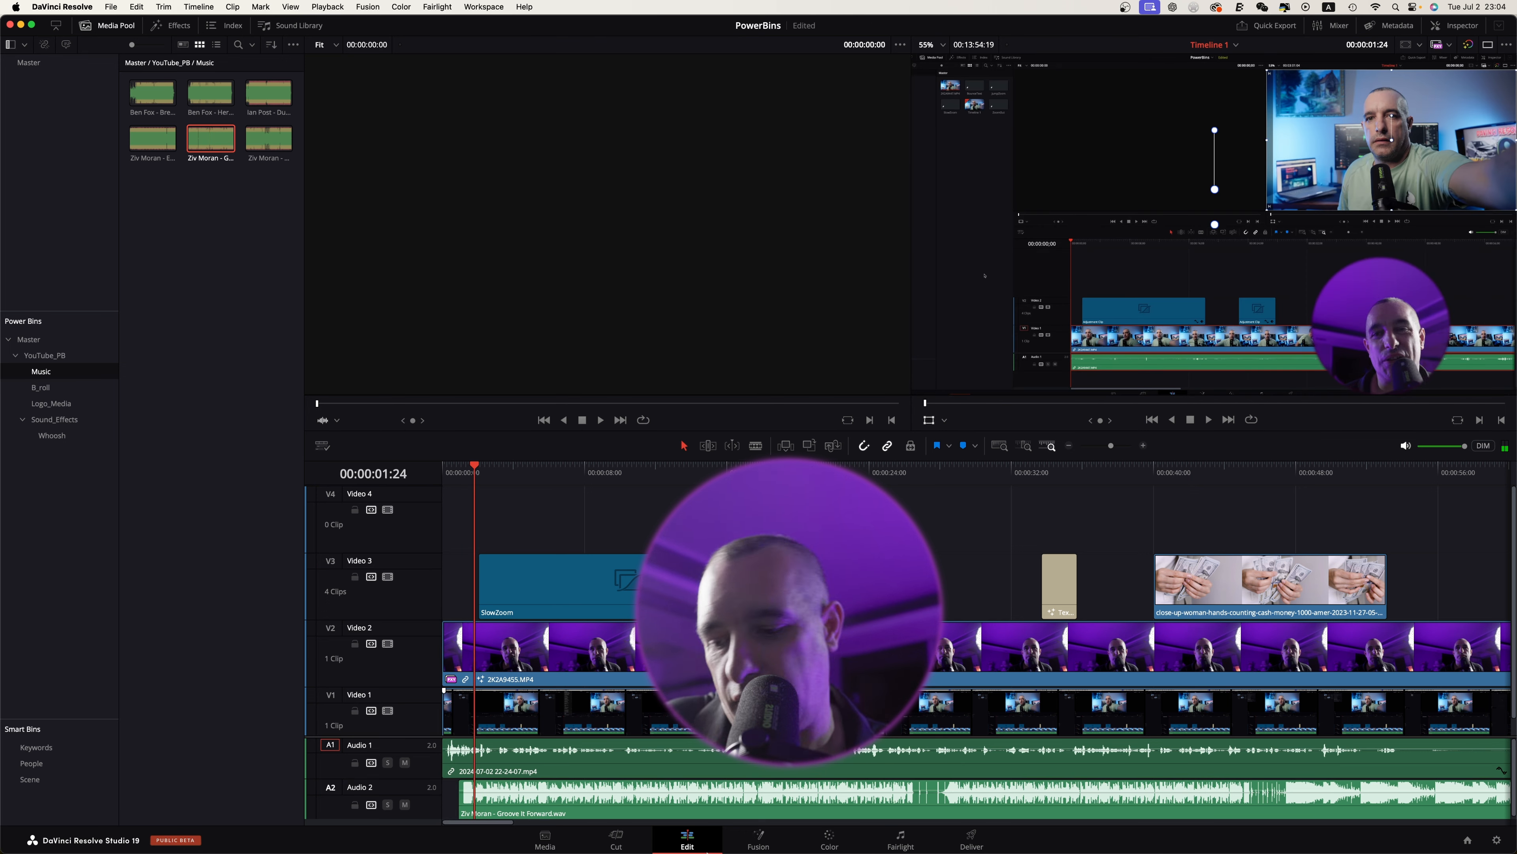
pyautogui.click(695, 802)
pyautogui.press('Delete')
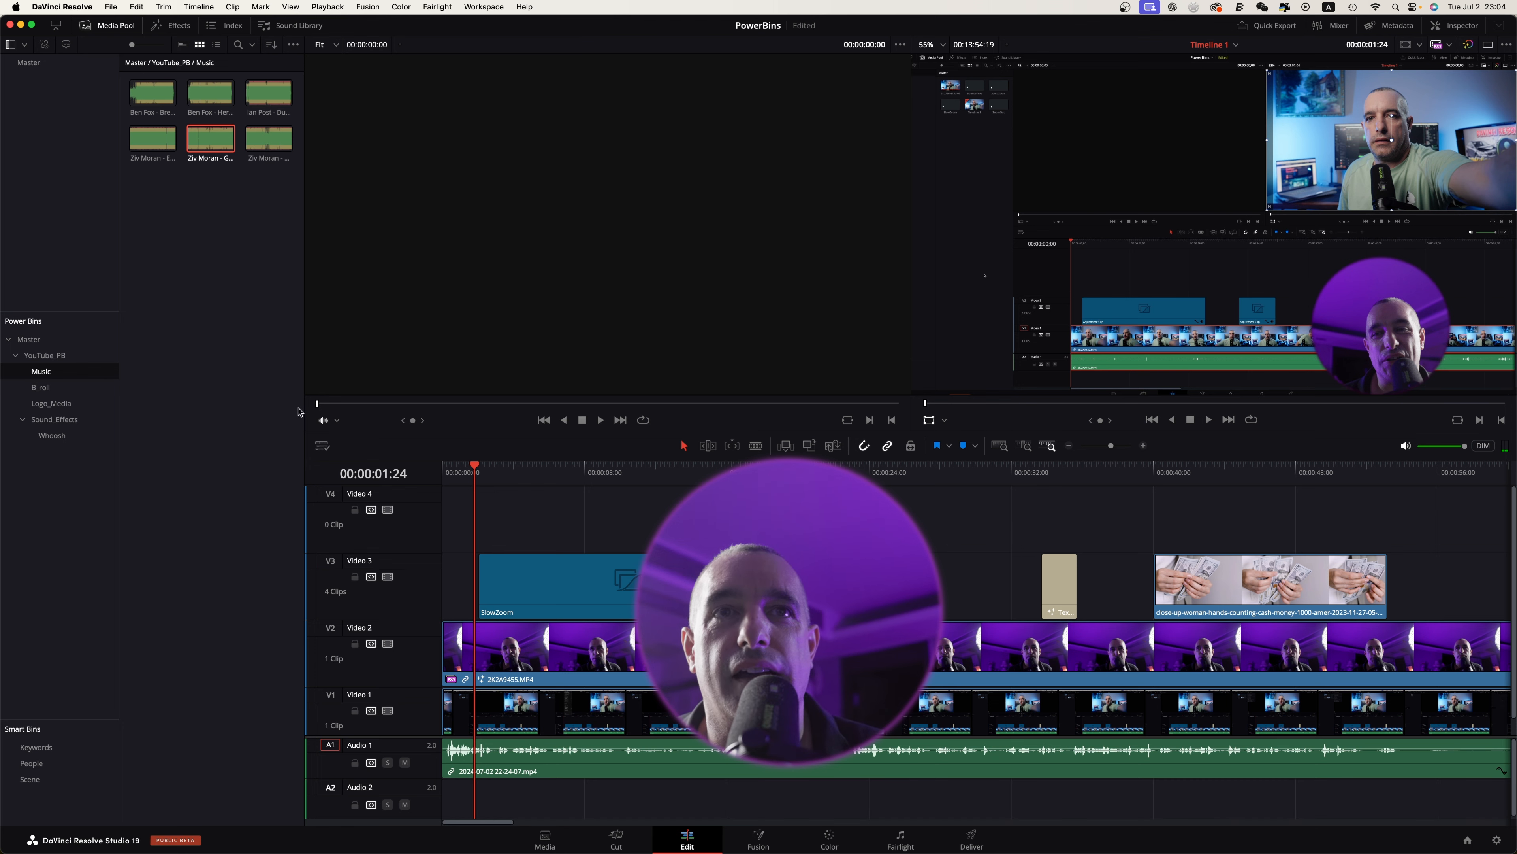
# Step: Try the Mouse Click sound from the Sound_Effects power bin on Audio 2 at about 00:00:28:00, preview it and delete it from the timeline
pyautogui.click(52, 420)
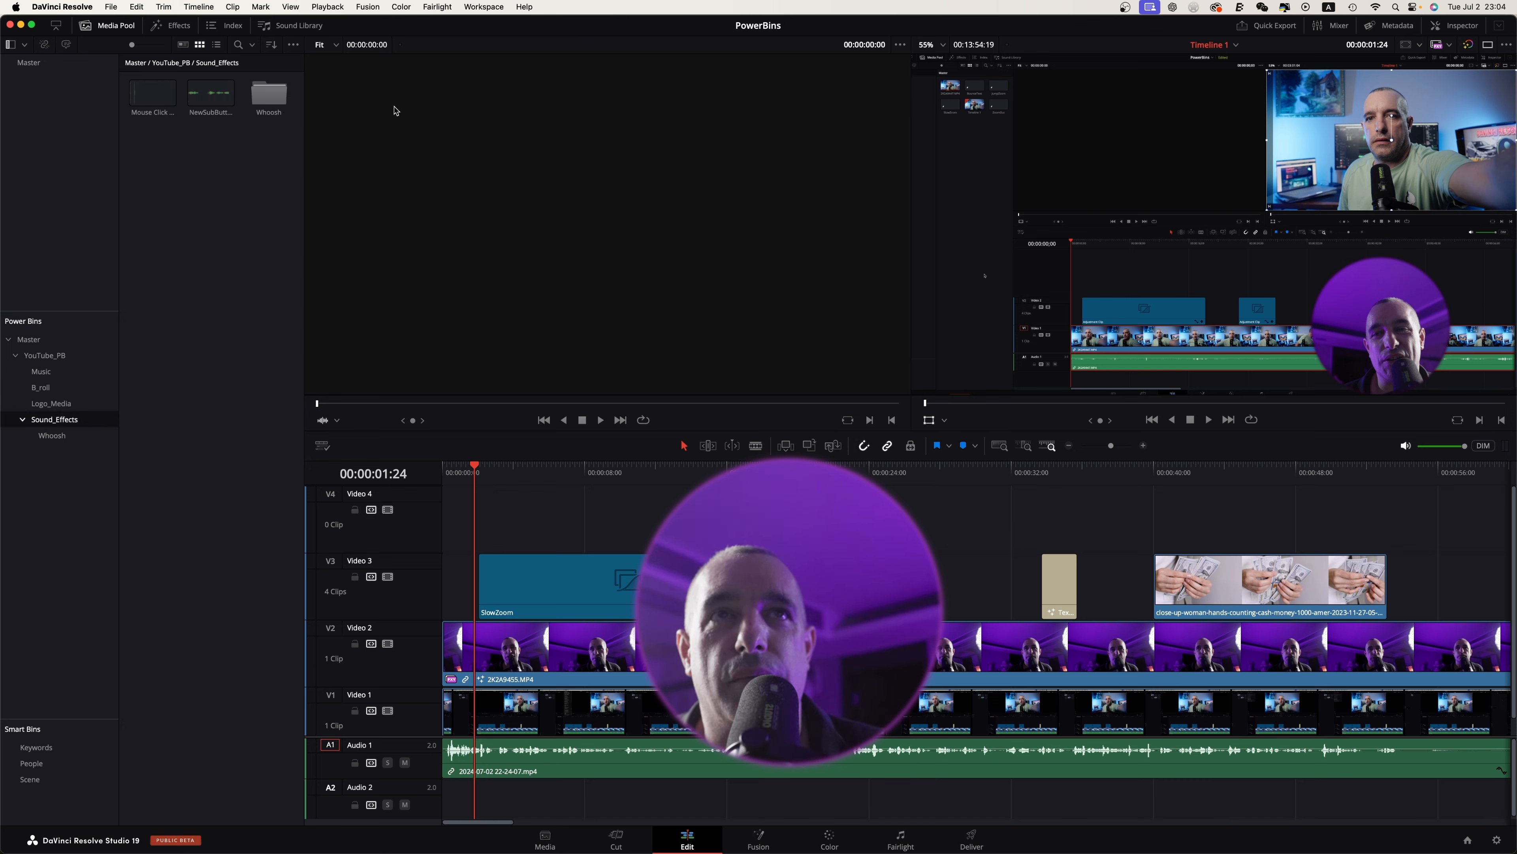
pyautogui.moveTo(153, 93); pyautogui.dragTo(947, 793)
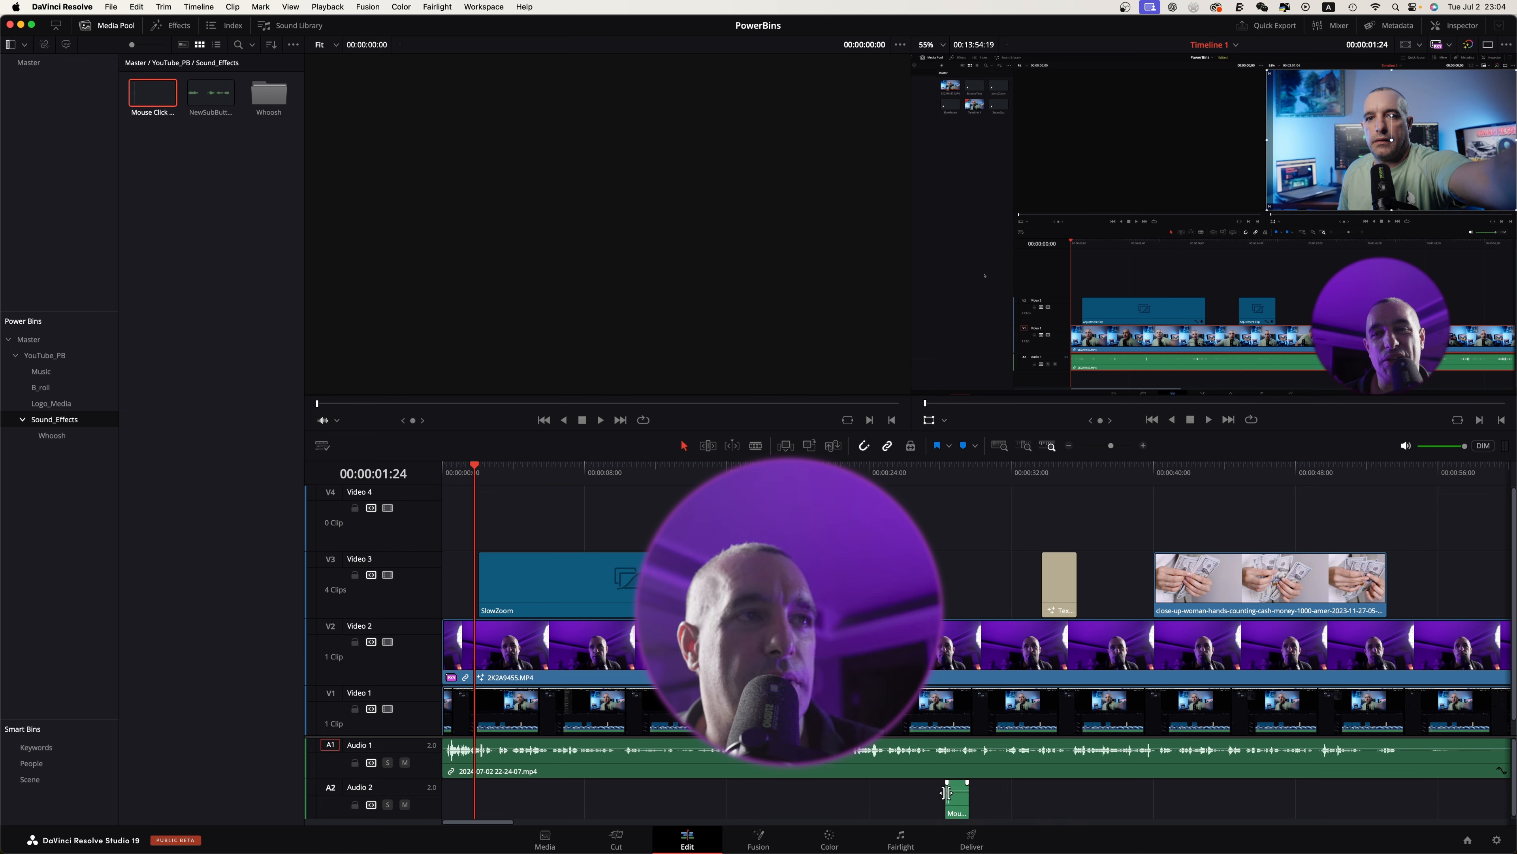
pyautogui.click(933, 485)
pyautogui.press('space')
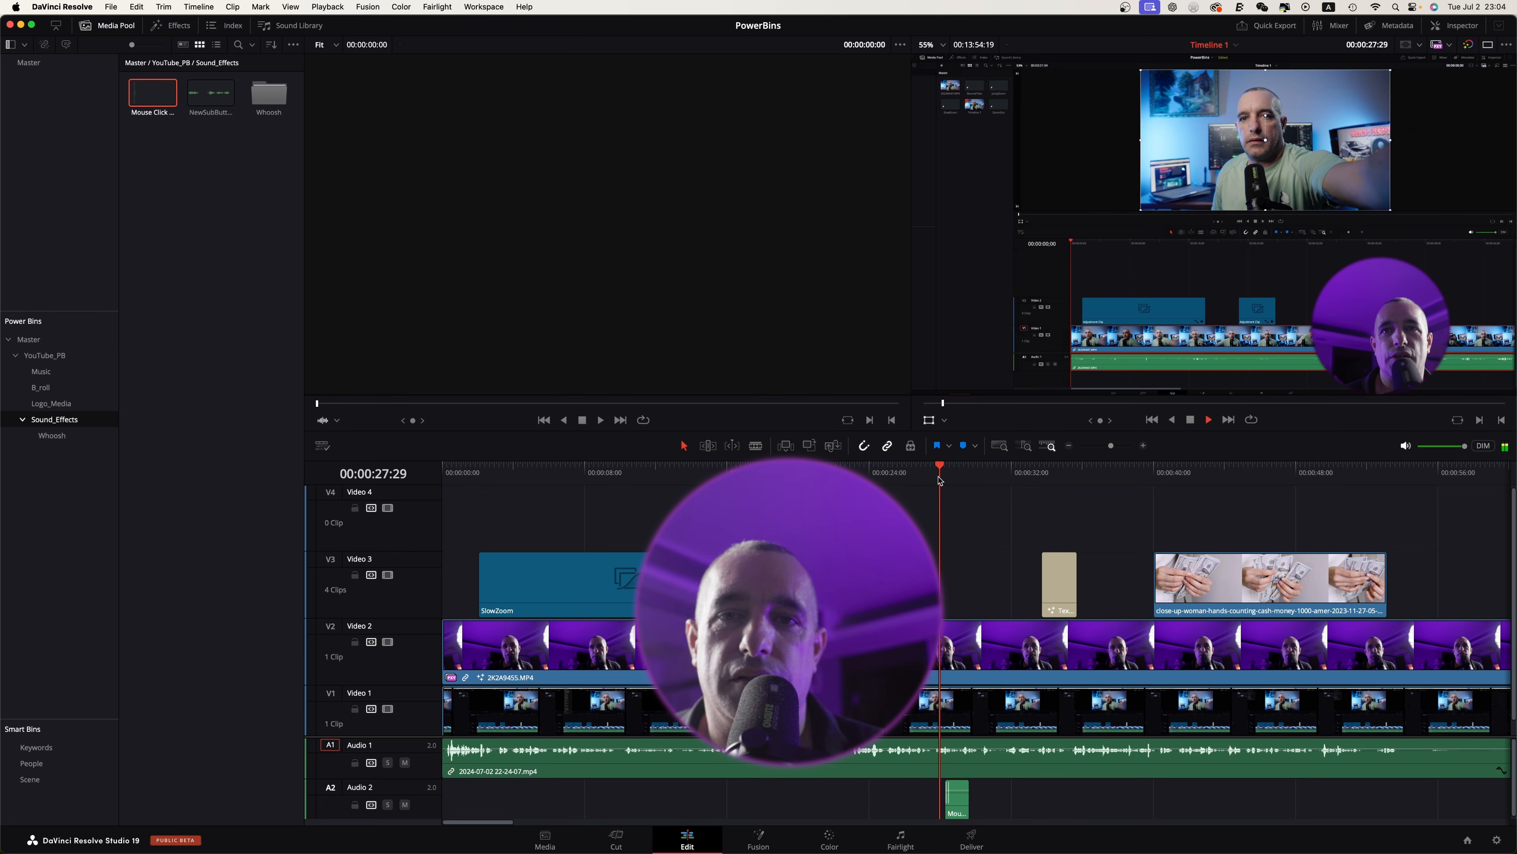
pyautogui.click(955, 800)
pyautogui.press('BackSpace')
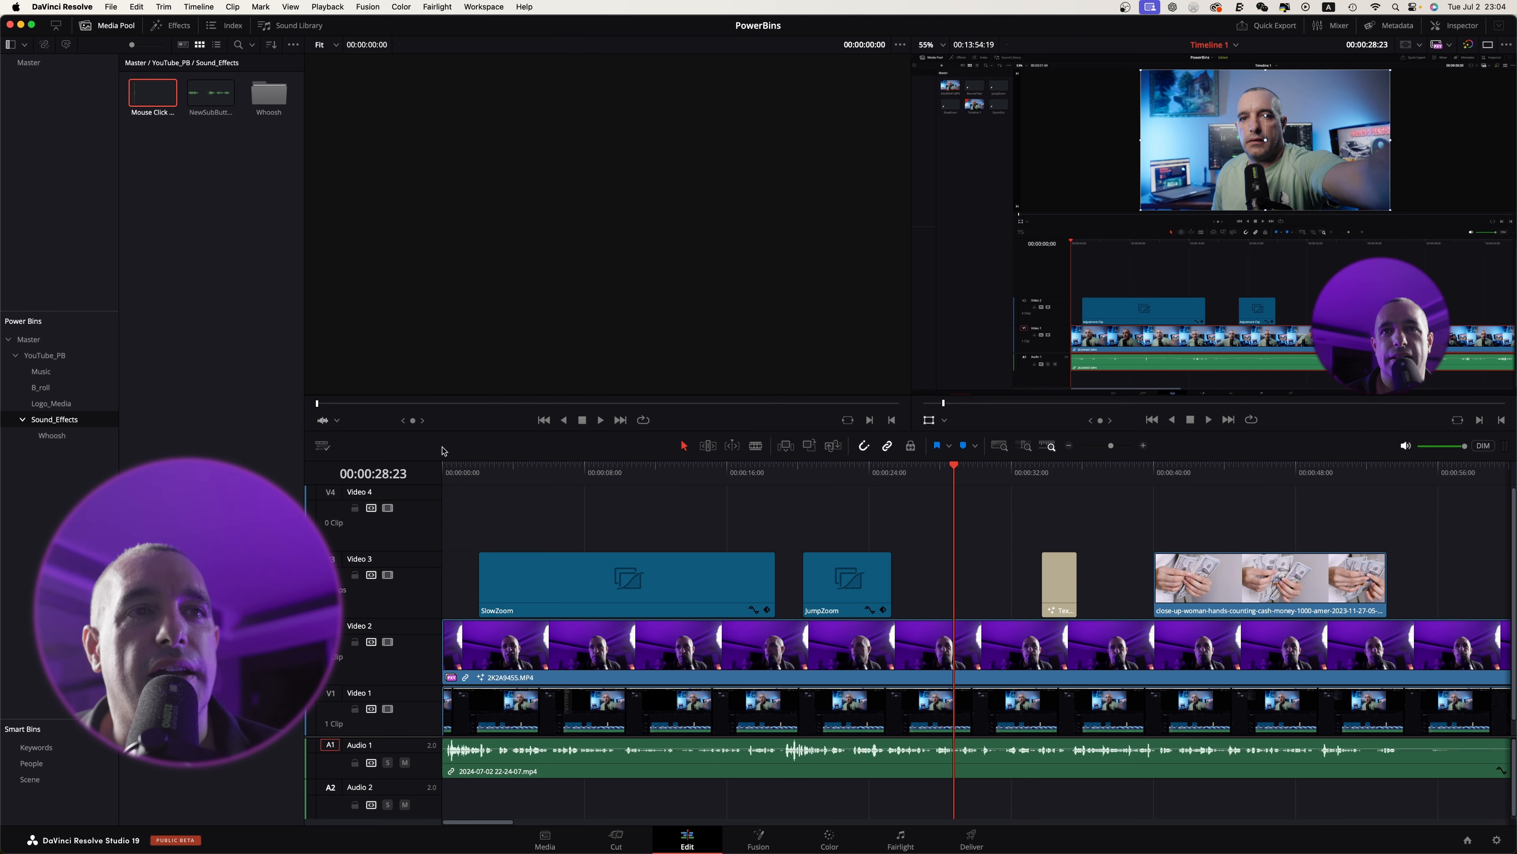
# Step: Play the timeline from the start of the SlowZoom clip on Video 3 to examine its zoom effect
pyautogui.click(488, 472)
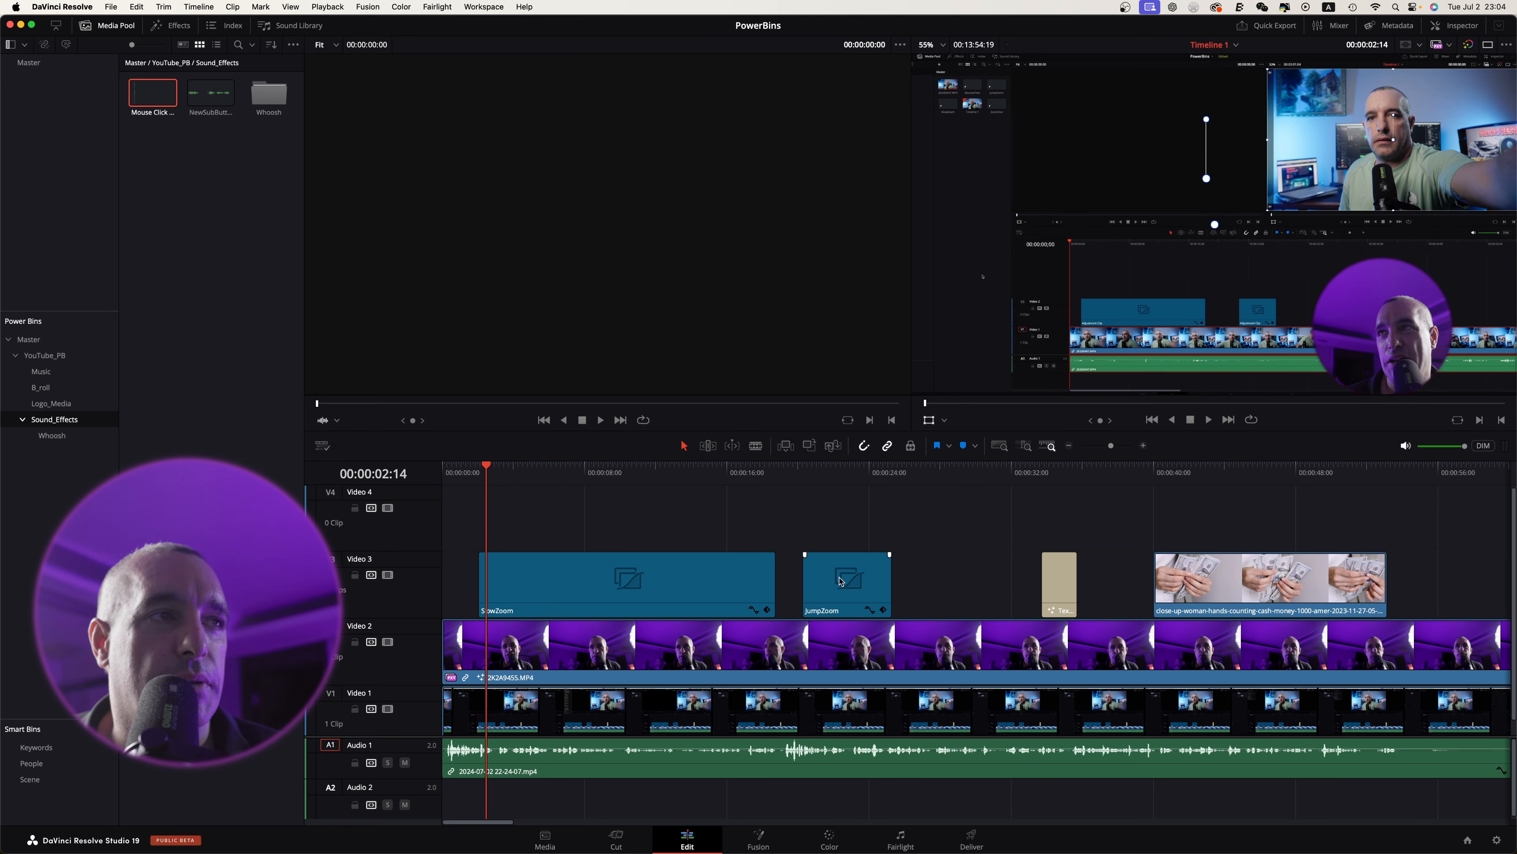
pyautogui.click(649, 556)
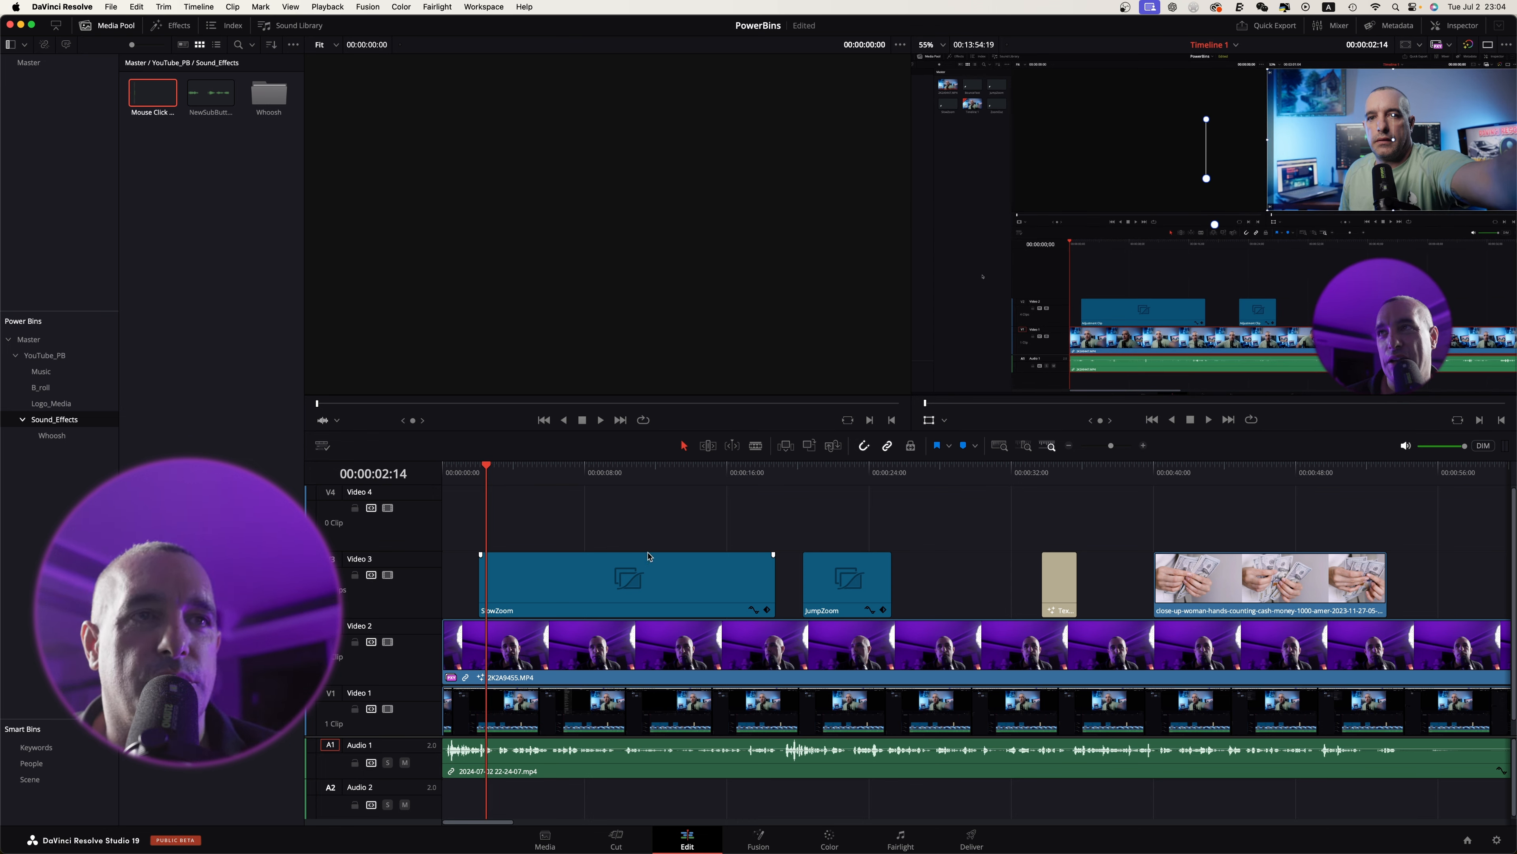
pyautogui.press('space')
pyautogui.click(479, 472)
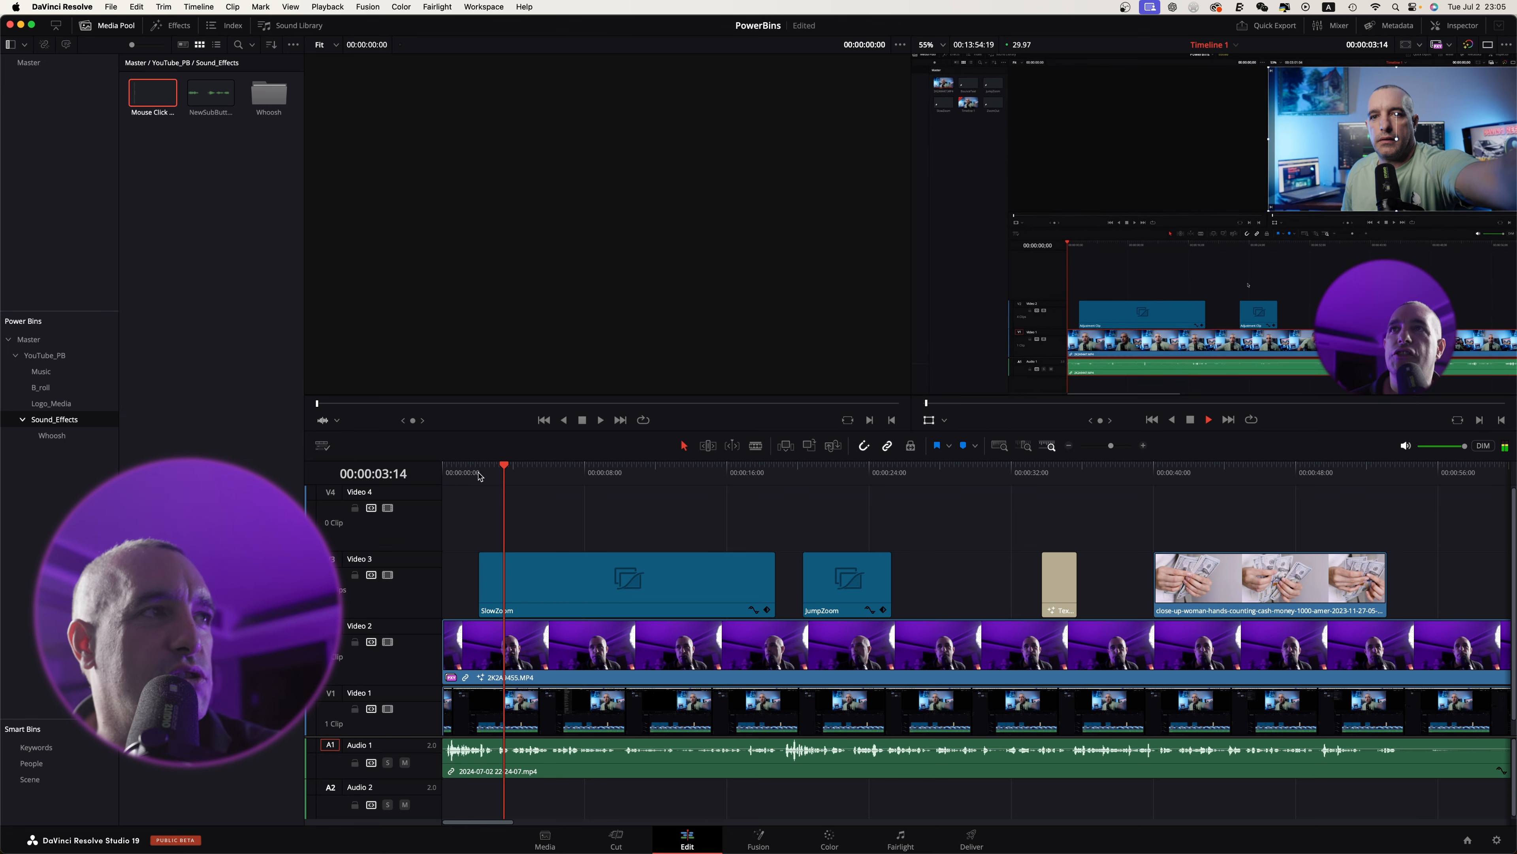
pyautogui.press('space')
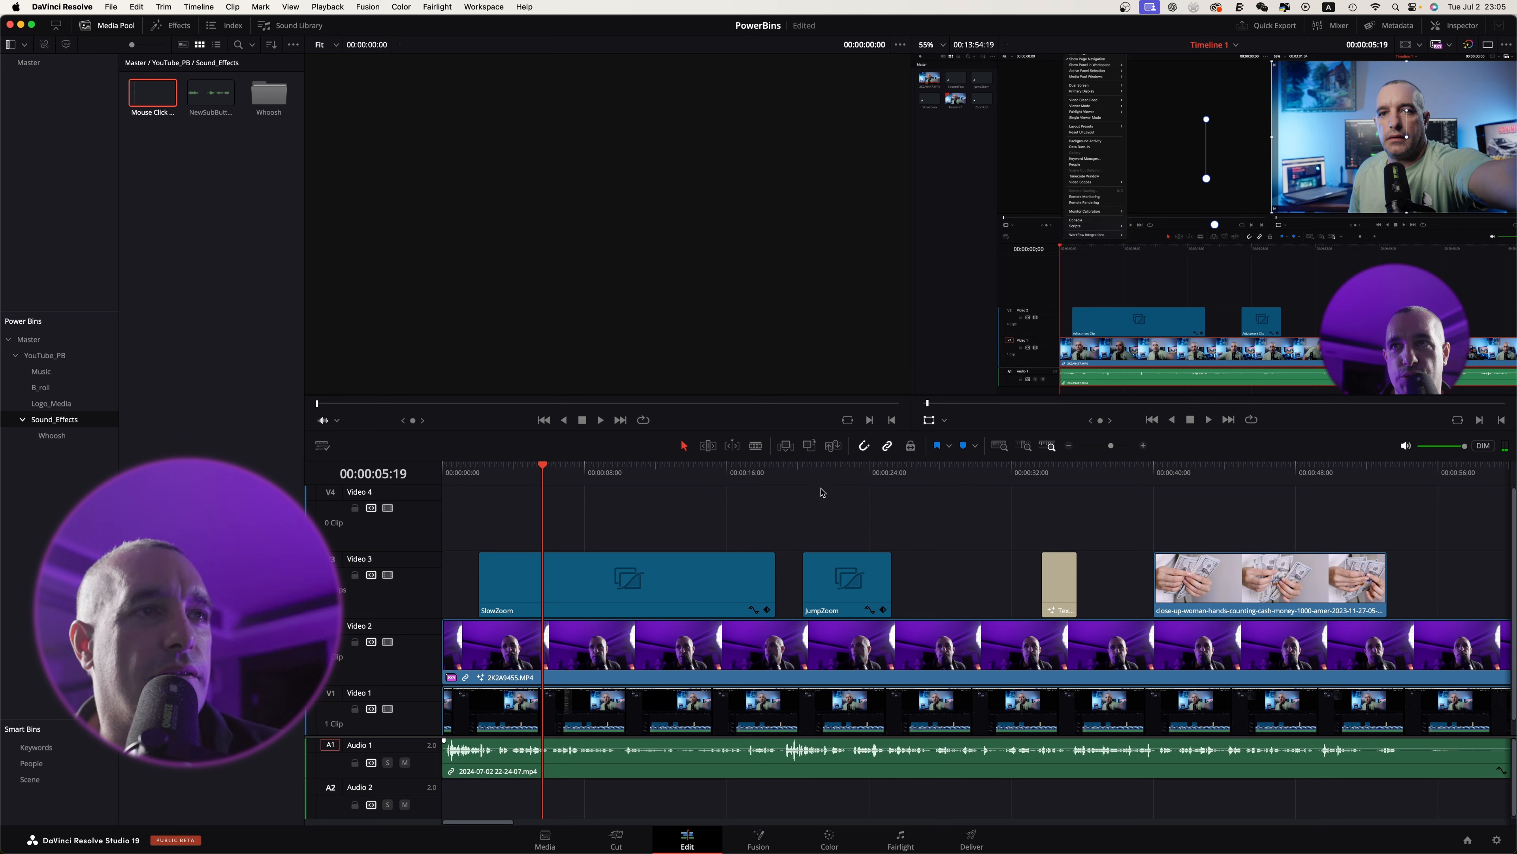
# Step: Play and step frame by frame through the start of the JumpZoom clip on Video 3 to examine its zoom
pyautogui.click(803, 472)
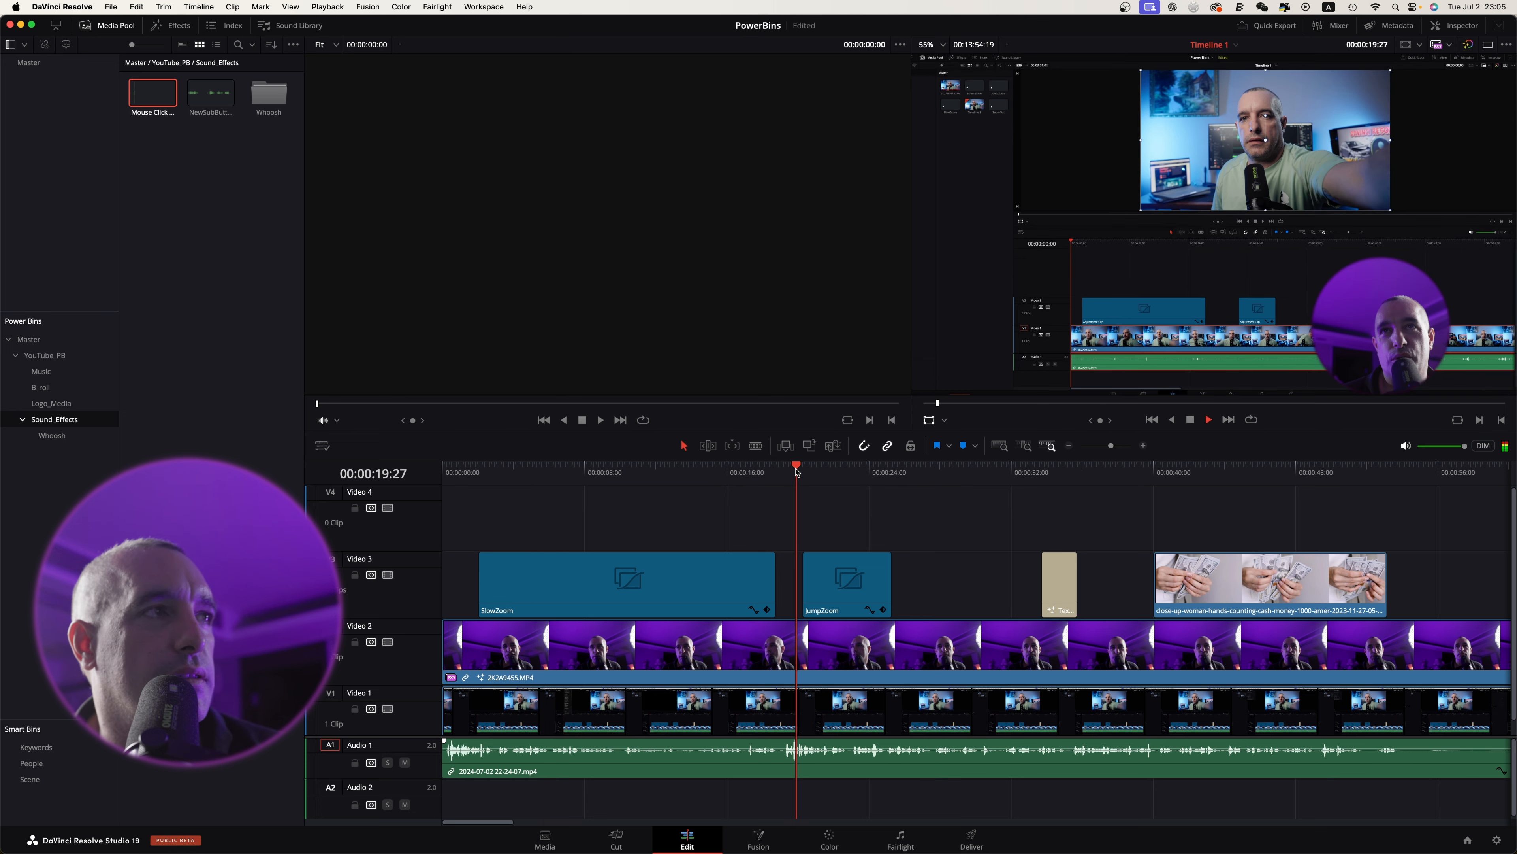
pyautogui.press('space')
pyautogui.press('space')
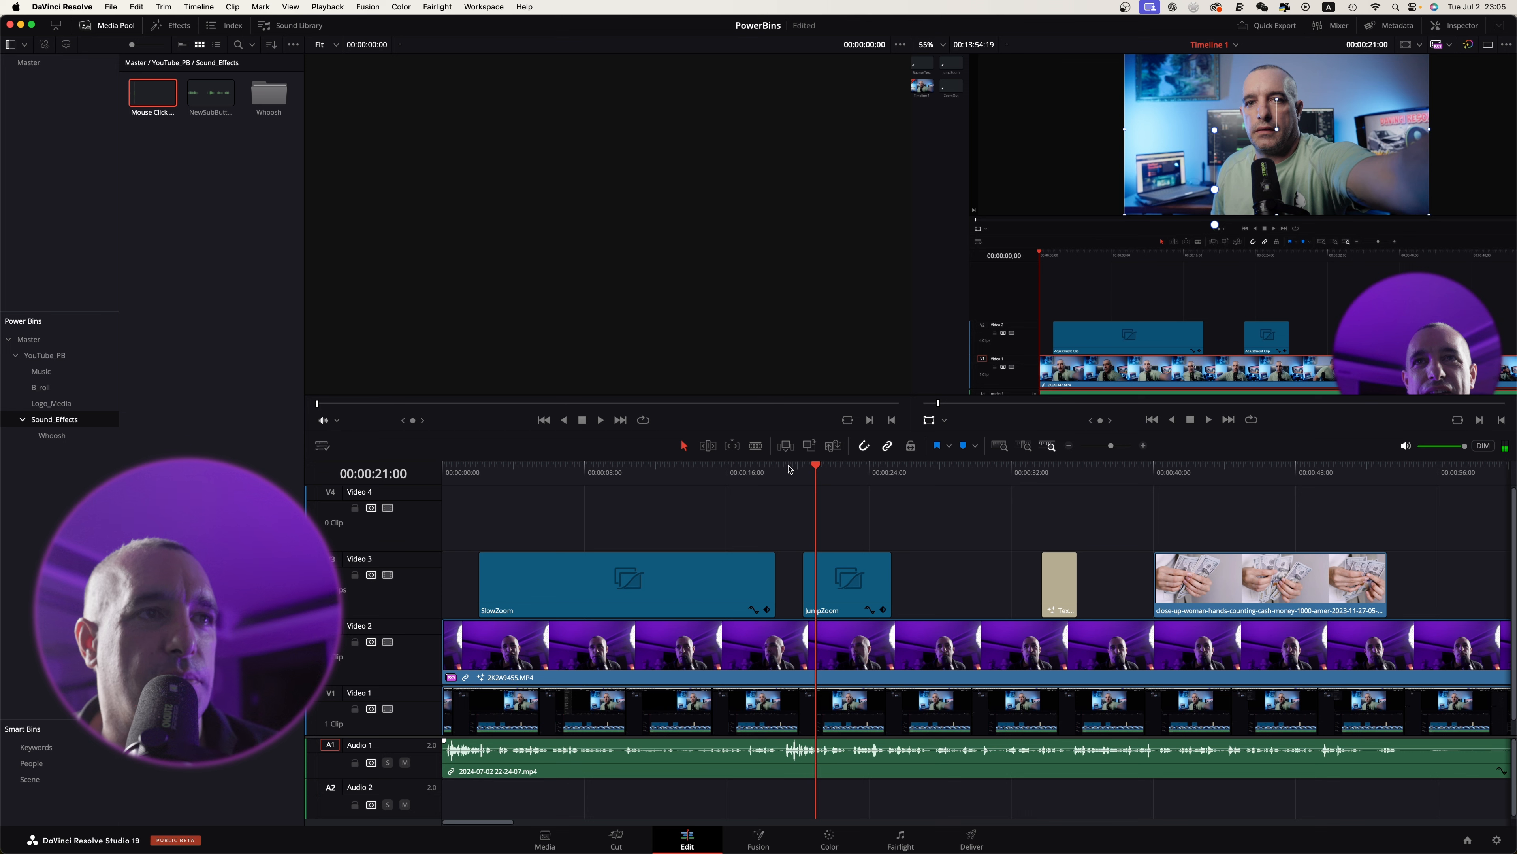
pyautogui.press('Right')
pyautogui.press('Right')
pyautogui.press('Right')
pyautogui.press('Right')
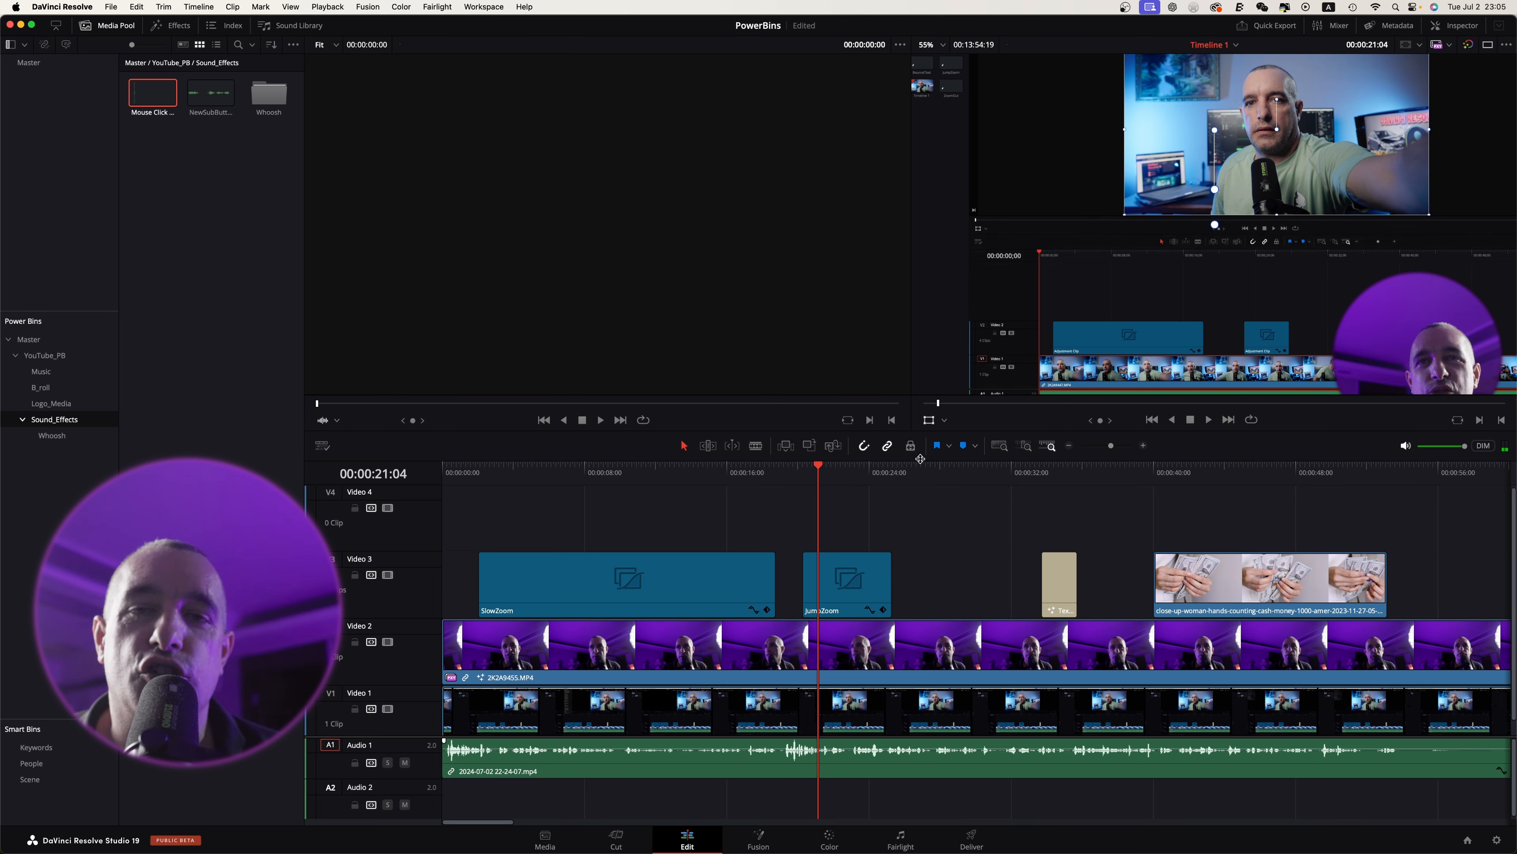
# Step: Search the effects for "adjust", mark Adjustment Clip as a favourite and place it on Video 3 at 00:00:26:19
pyautogui.click(918, 472)
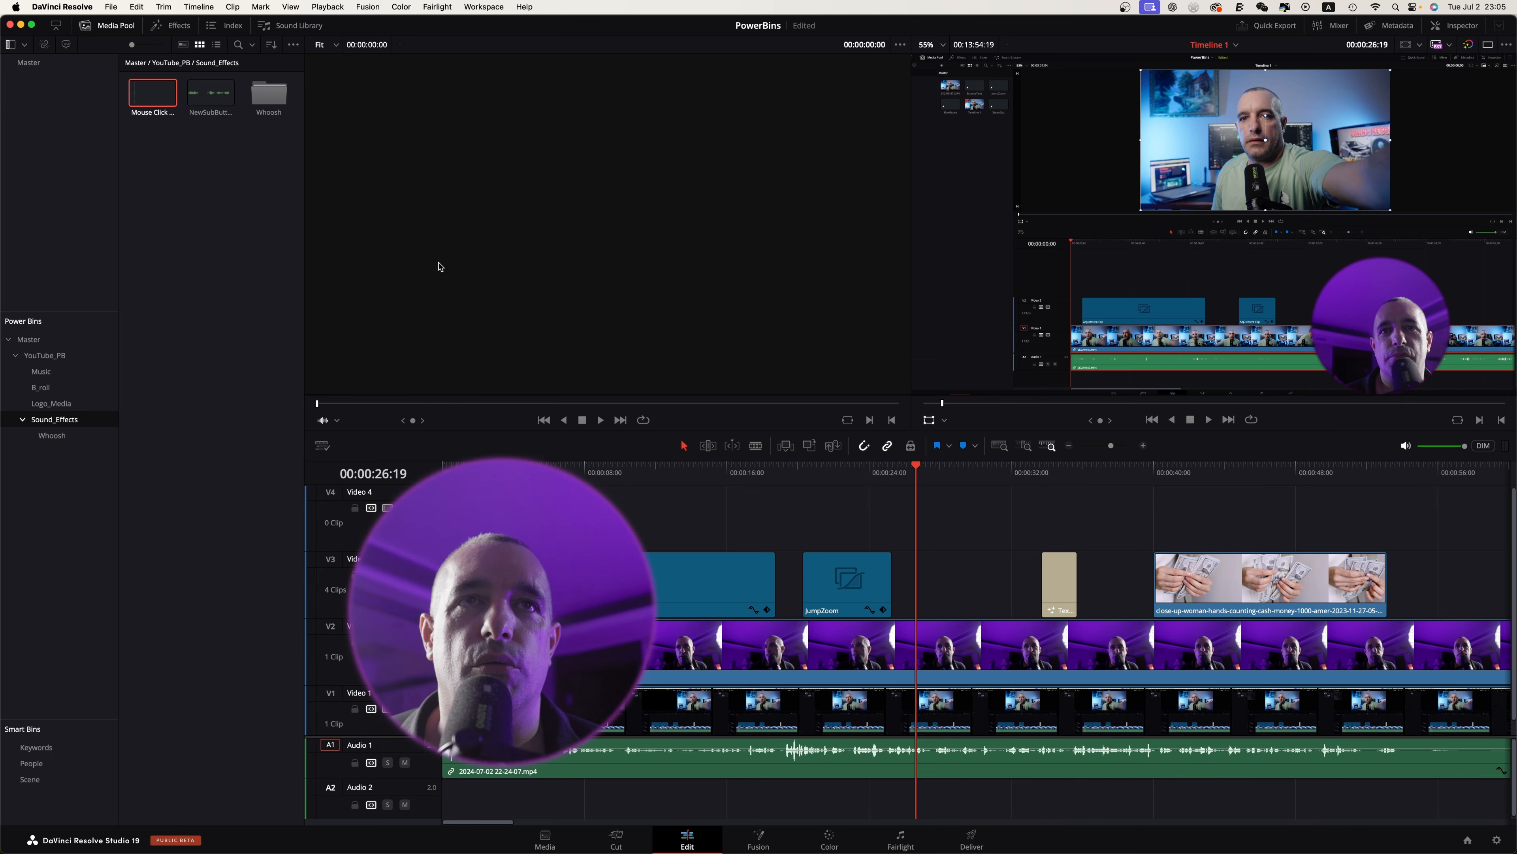
pyautogui.click(179, 26)
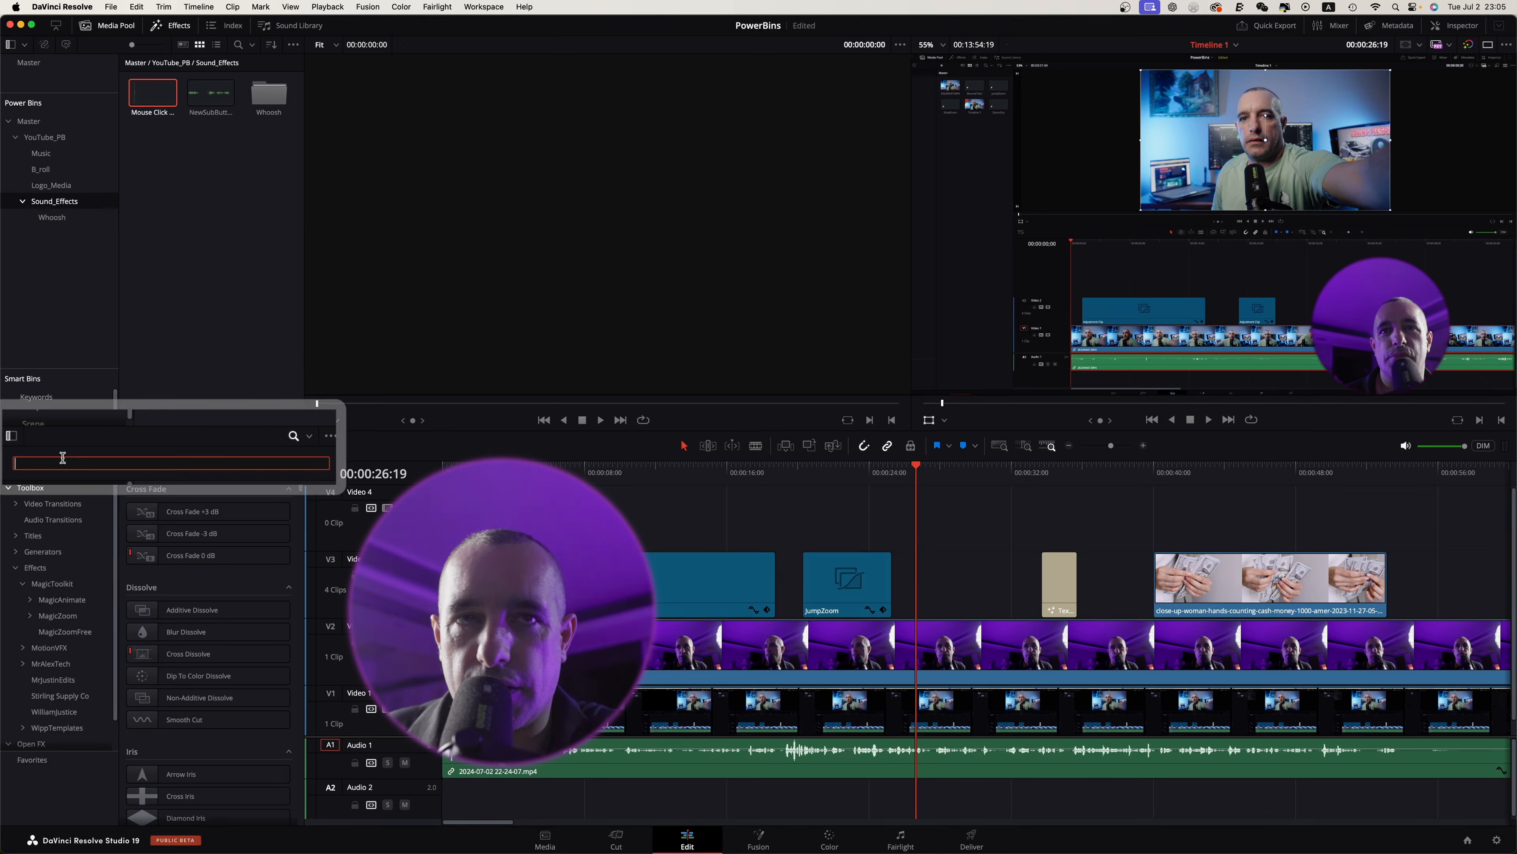
pyautogui.write('ad')
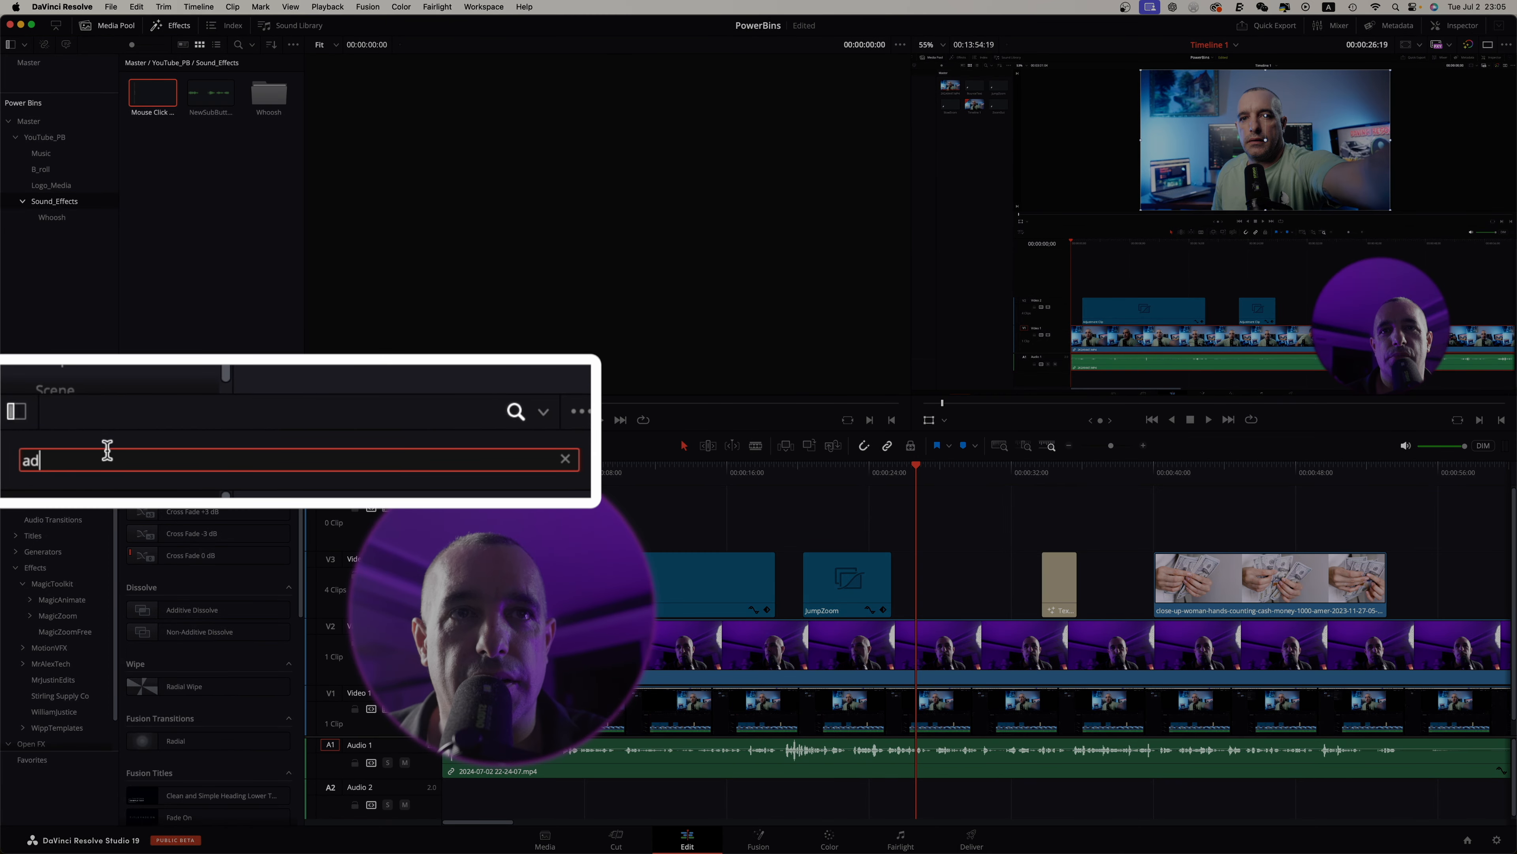
pyautogui.write('just')
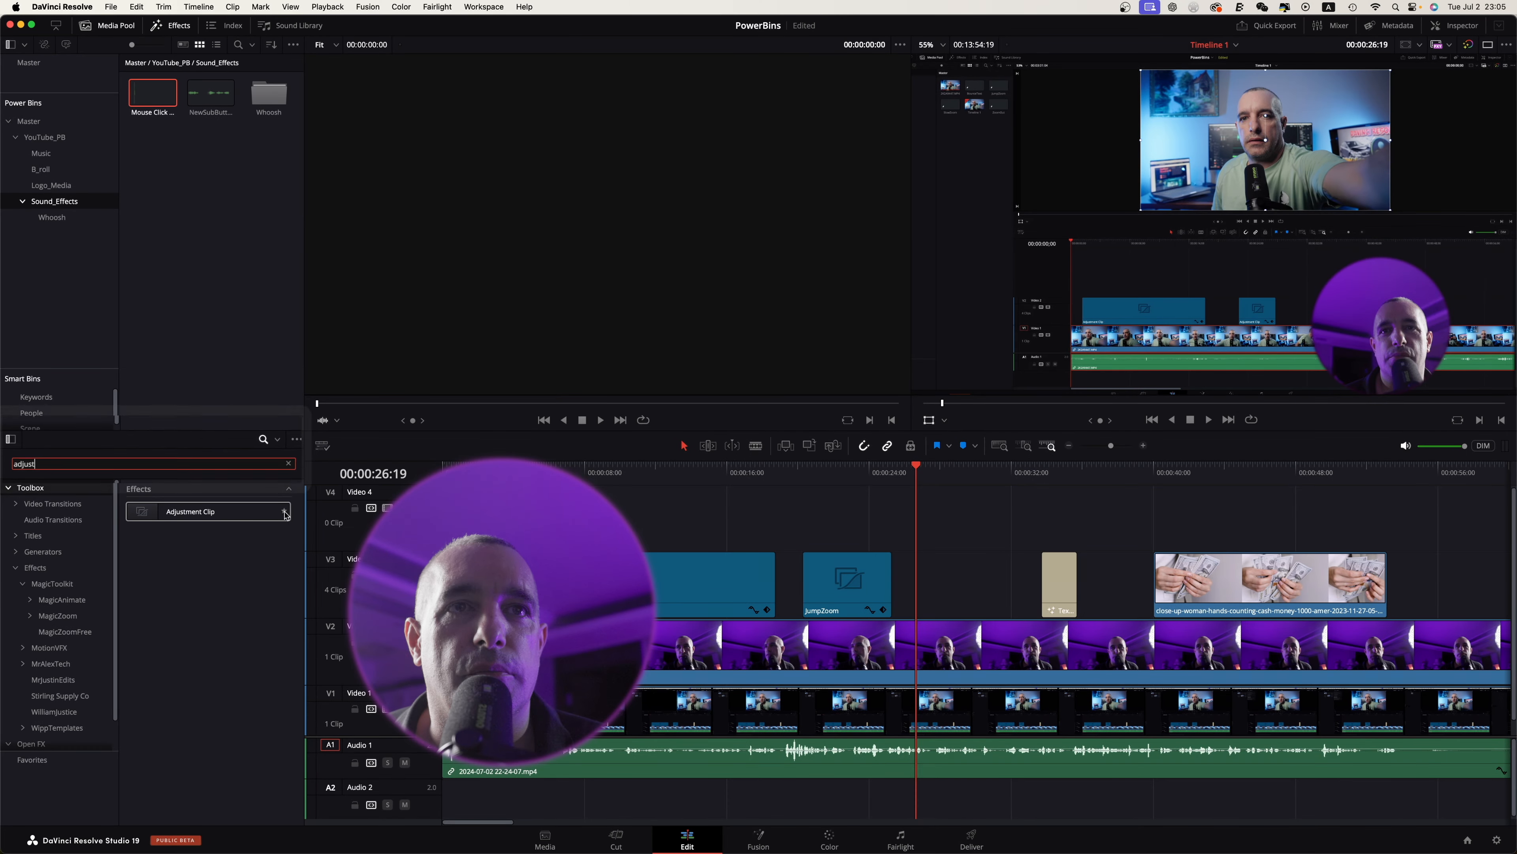
pyautogui.click(285, 513)
pyautogui.moveTo(212, 517); pyautogui.dragTo(920, 578)
pyautogui.click(962, 589)
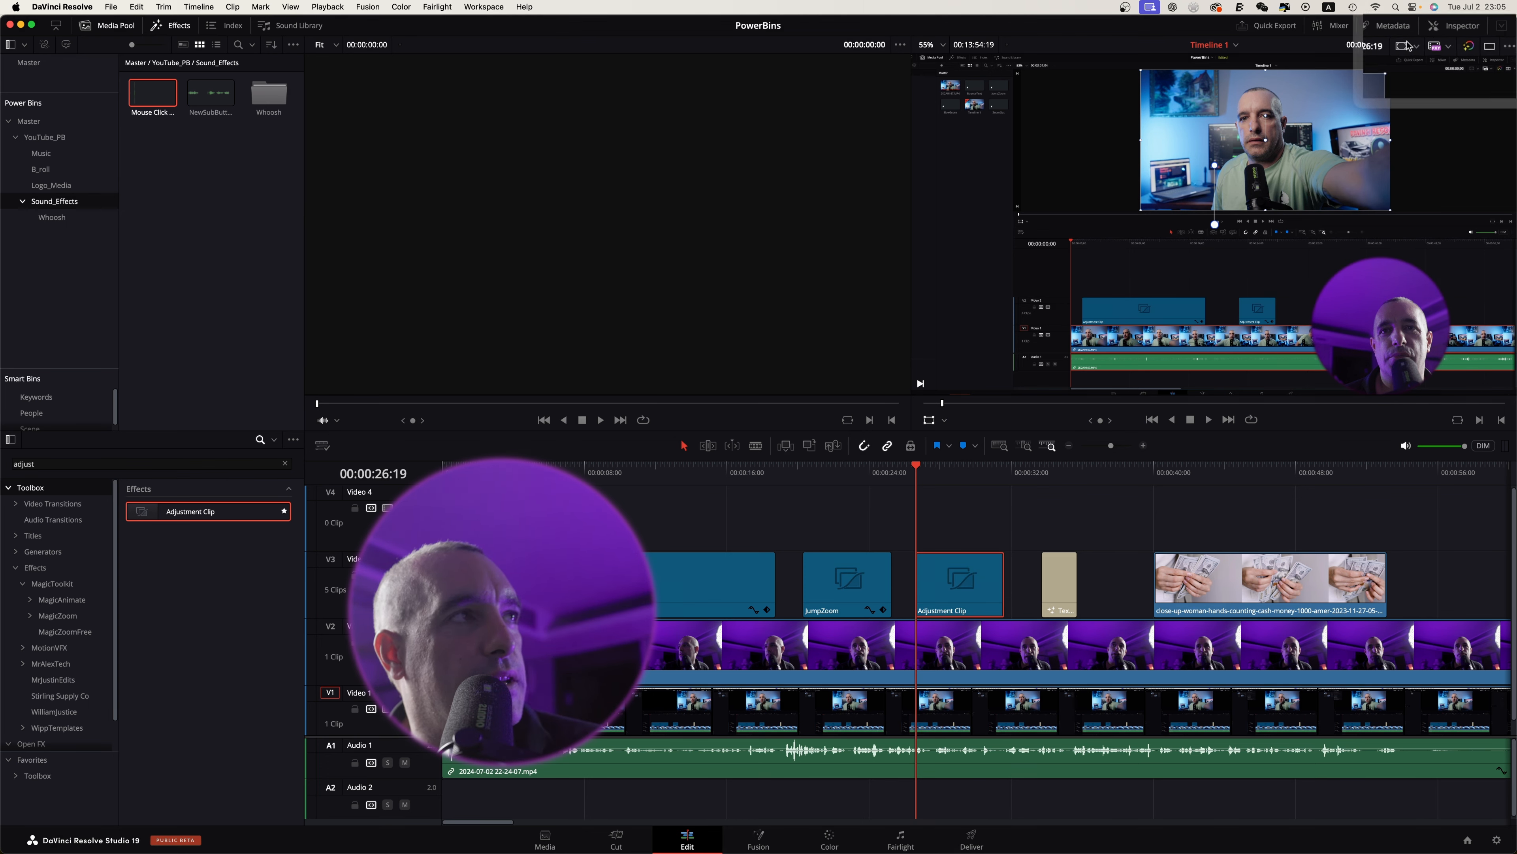
# Step: Keyframe the adjustment clip's zoom from 1.330 at 00:00:26:19 to 1.000 at 00:00:31:19 and preview the zoom-out
pyautogui.click(1464, 32)
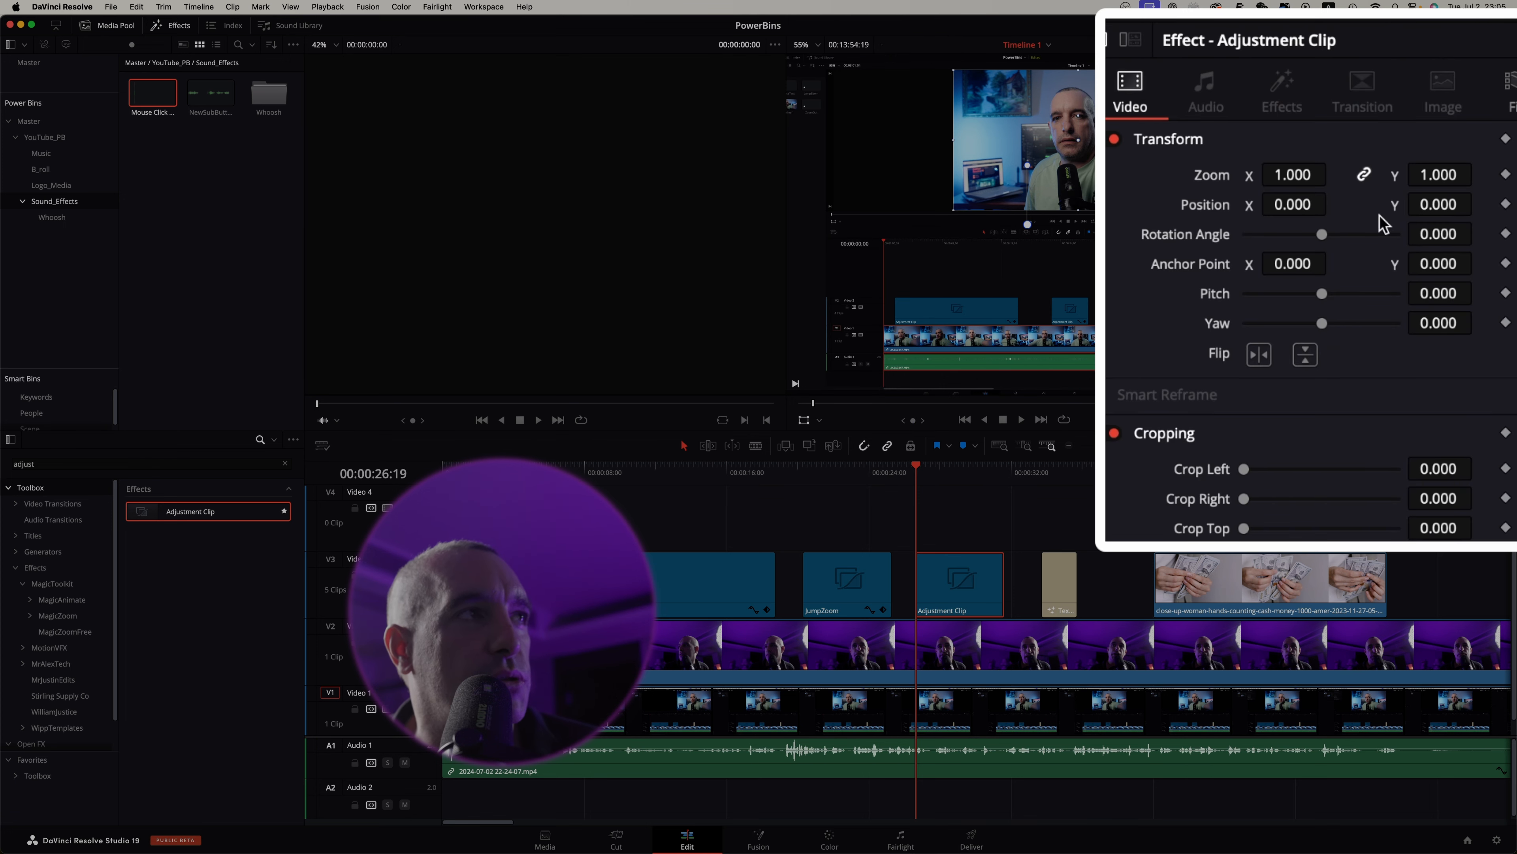
pyautogui.moveTo(1285, 174); pyautogui.dragTo(1355, 174)
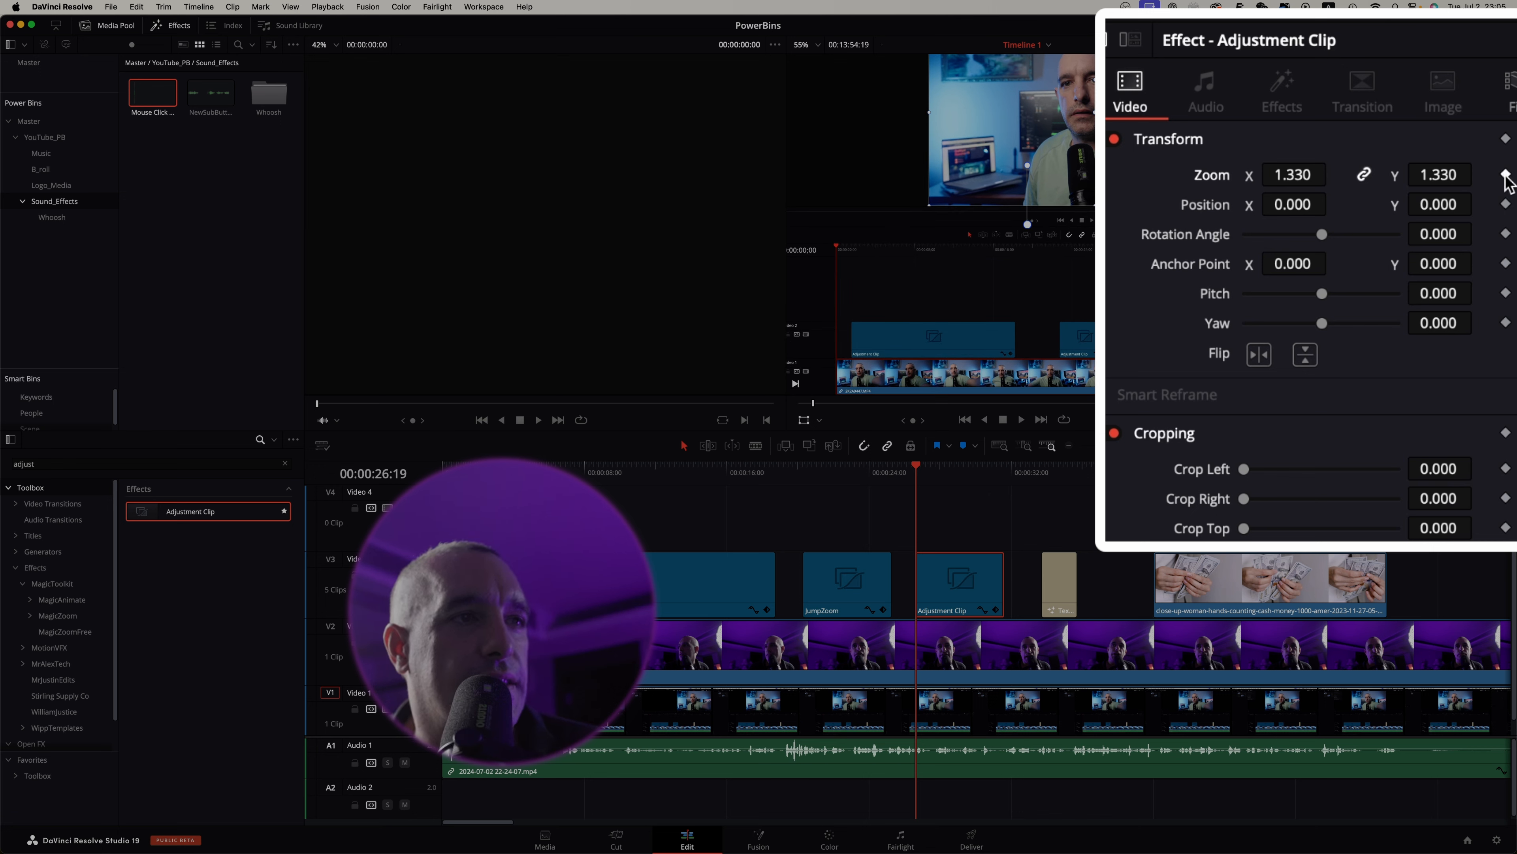
pyautogui.moveTo(917, 465); pyautogui.dragTo(999, 479)
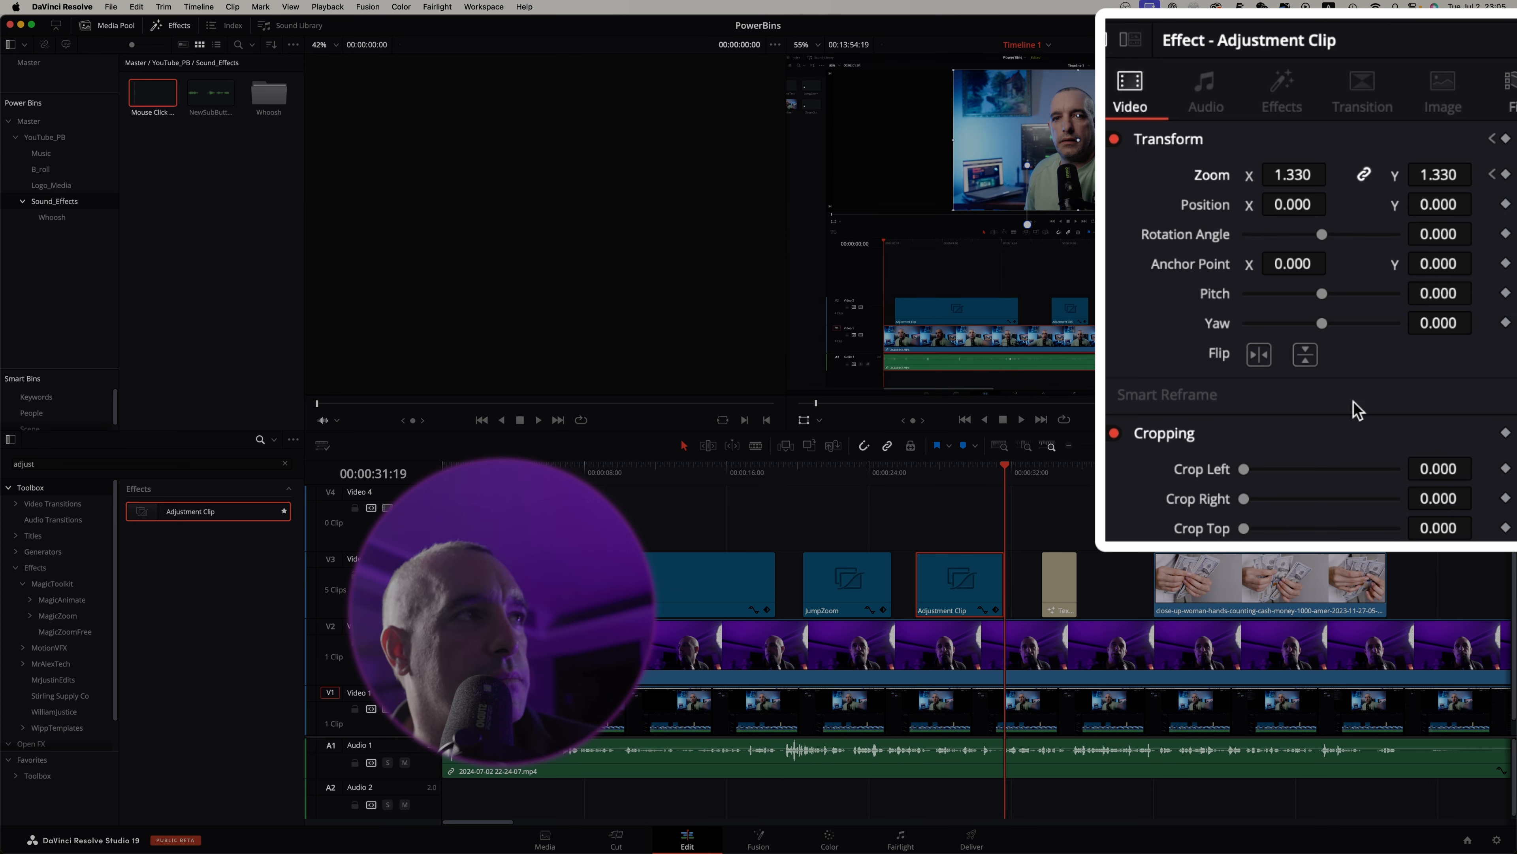
pyautogui.click(1299, 179)
pyautogui.write('1')
pyautogui.press('Return')
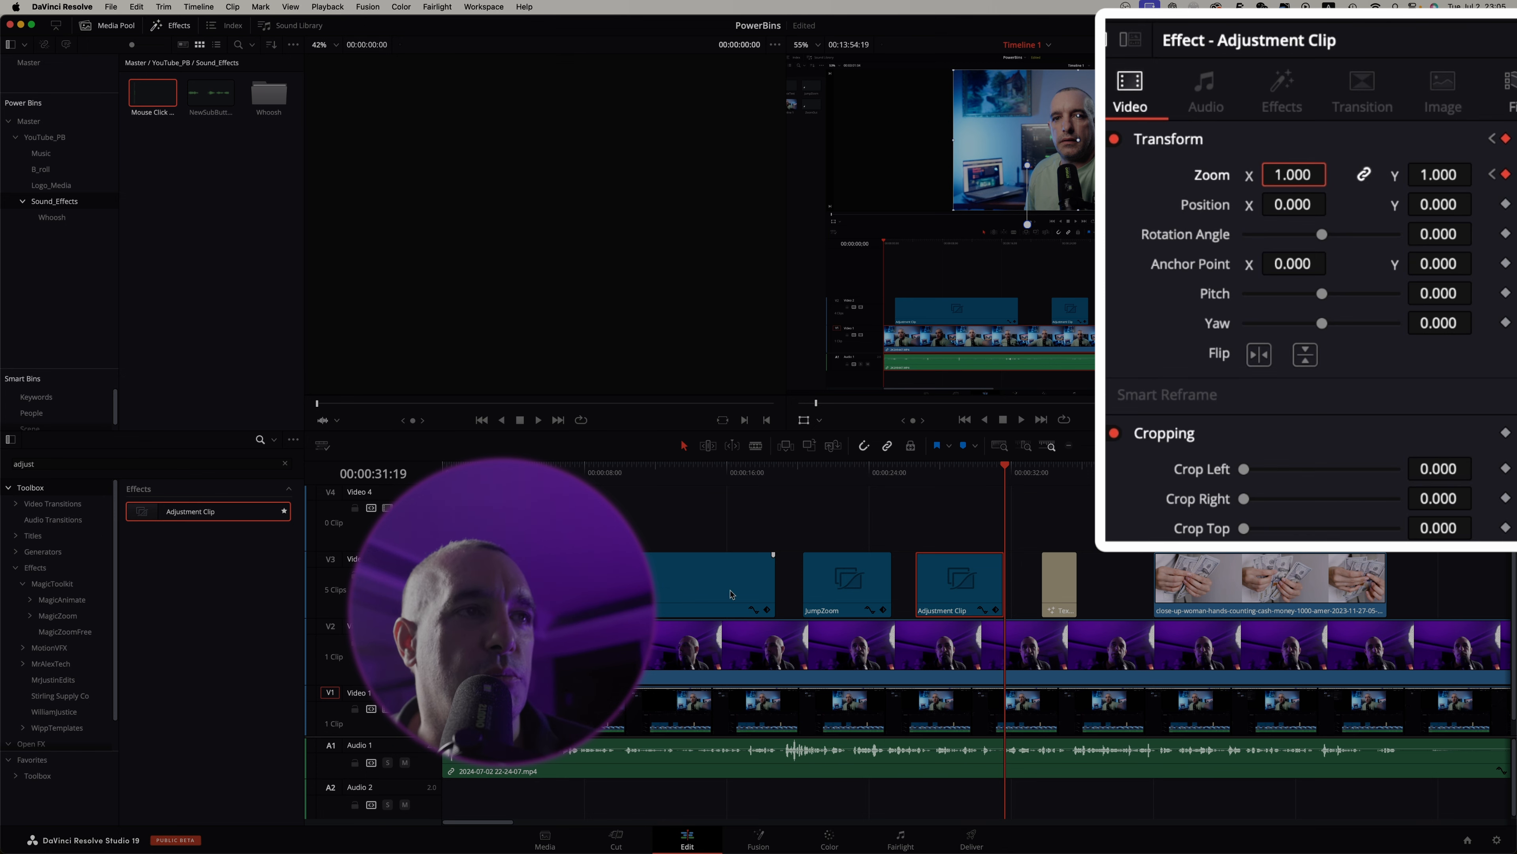
pyautogui.click(917, 472)
pyautogui.press('space')
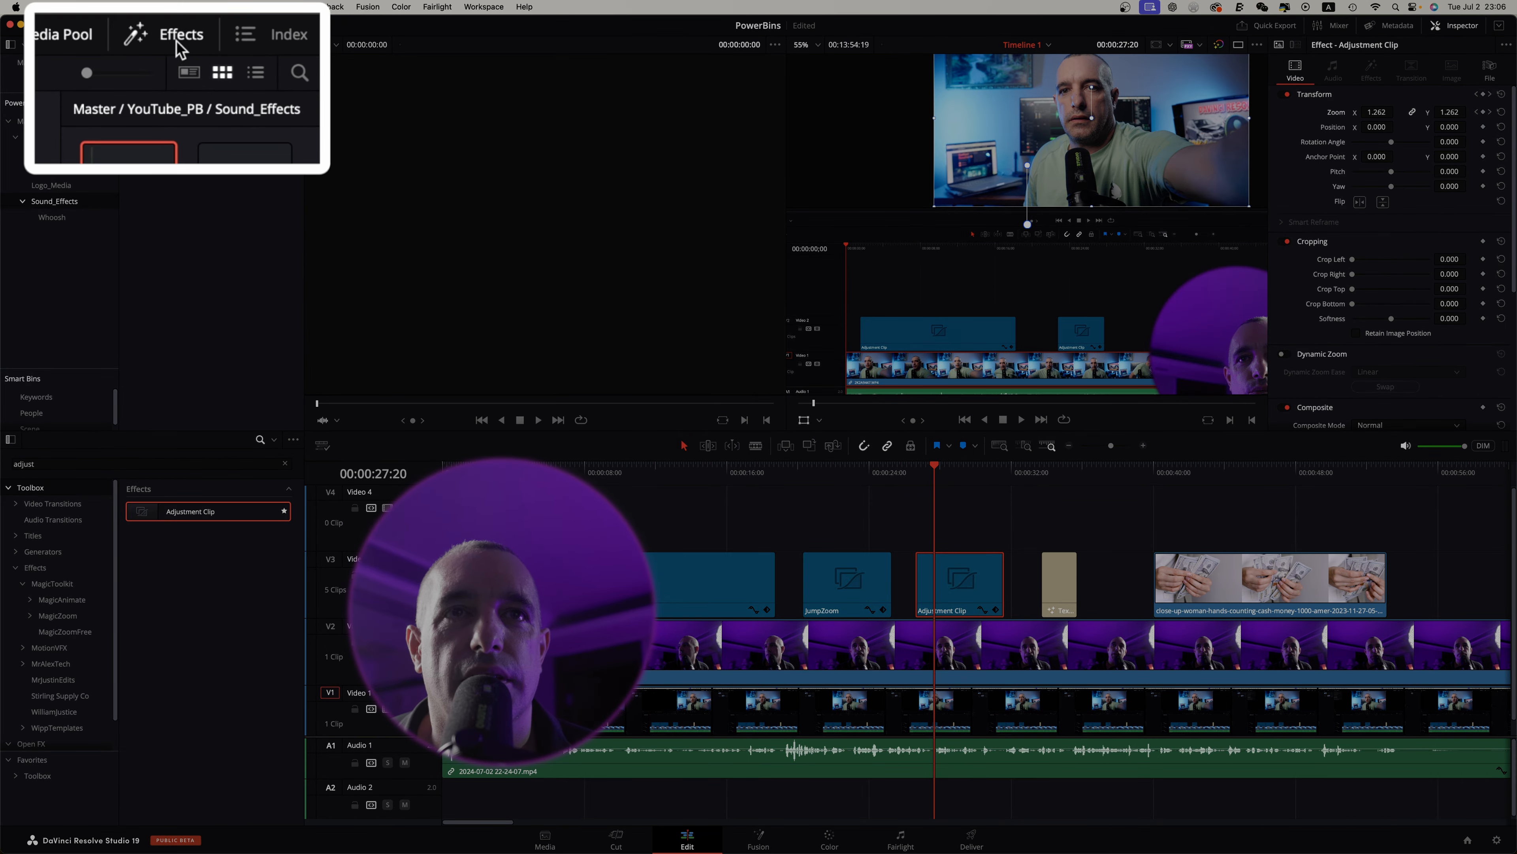
# Step: Save the keyframed adjustment clip from the timeline into the project's Master bin and rename it ZoomOut
pyautogui.click(176, 27)
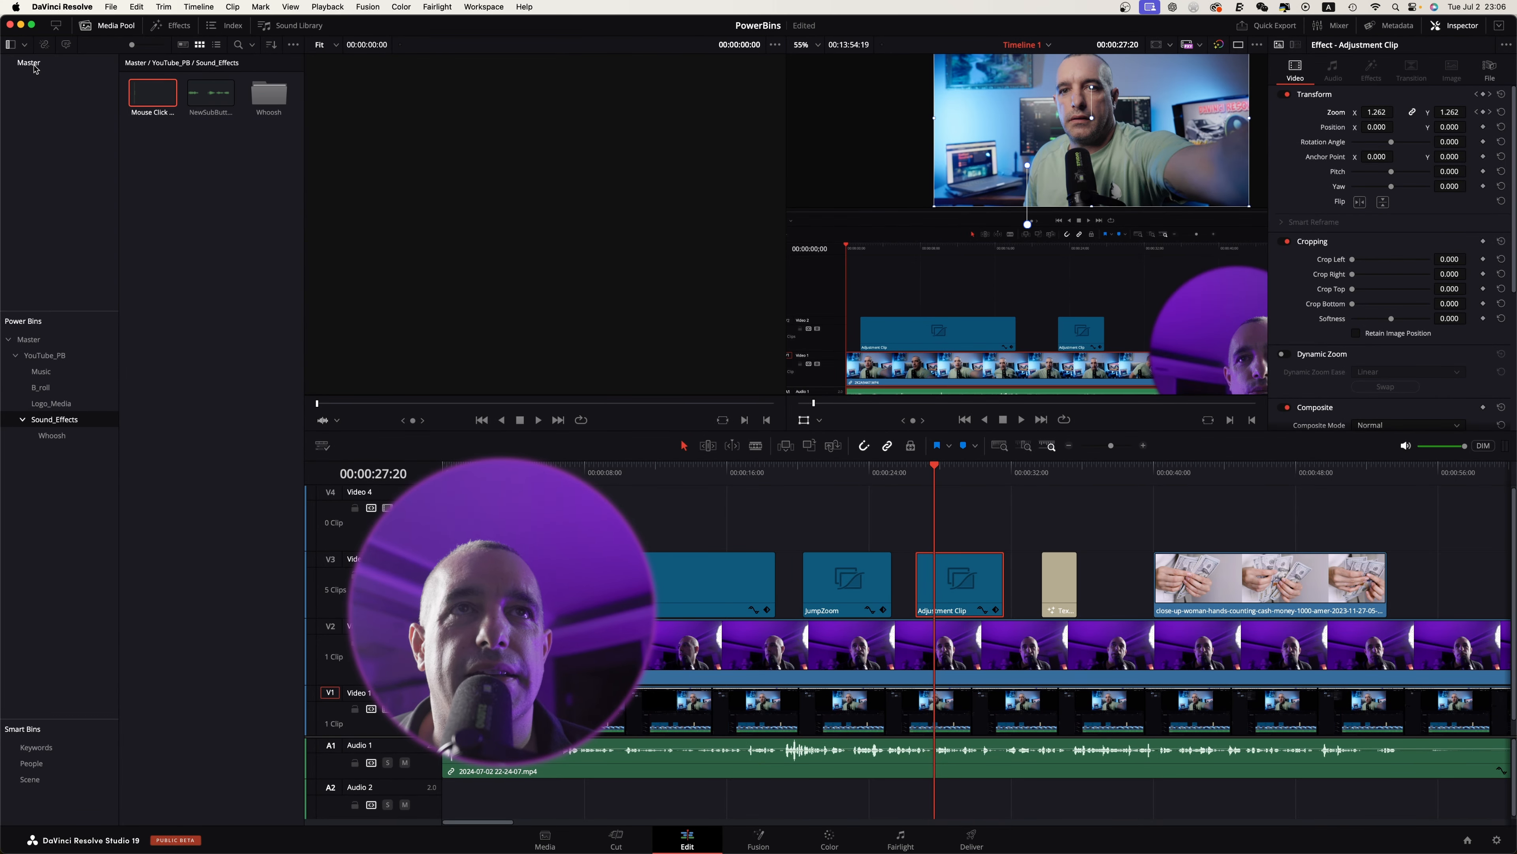
pyautogui.click(30, 63)
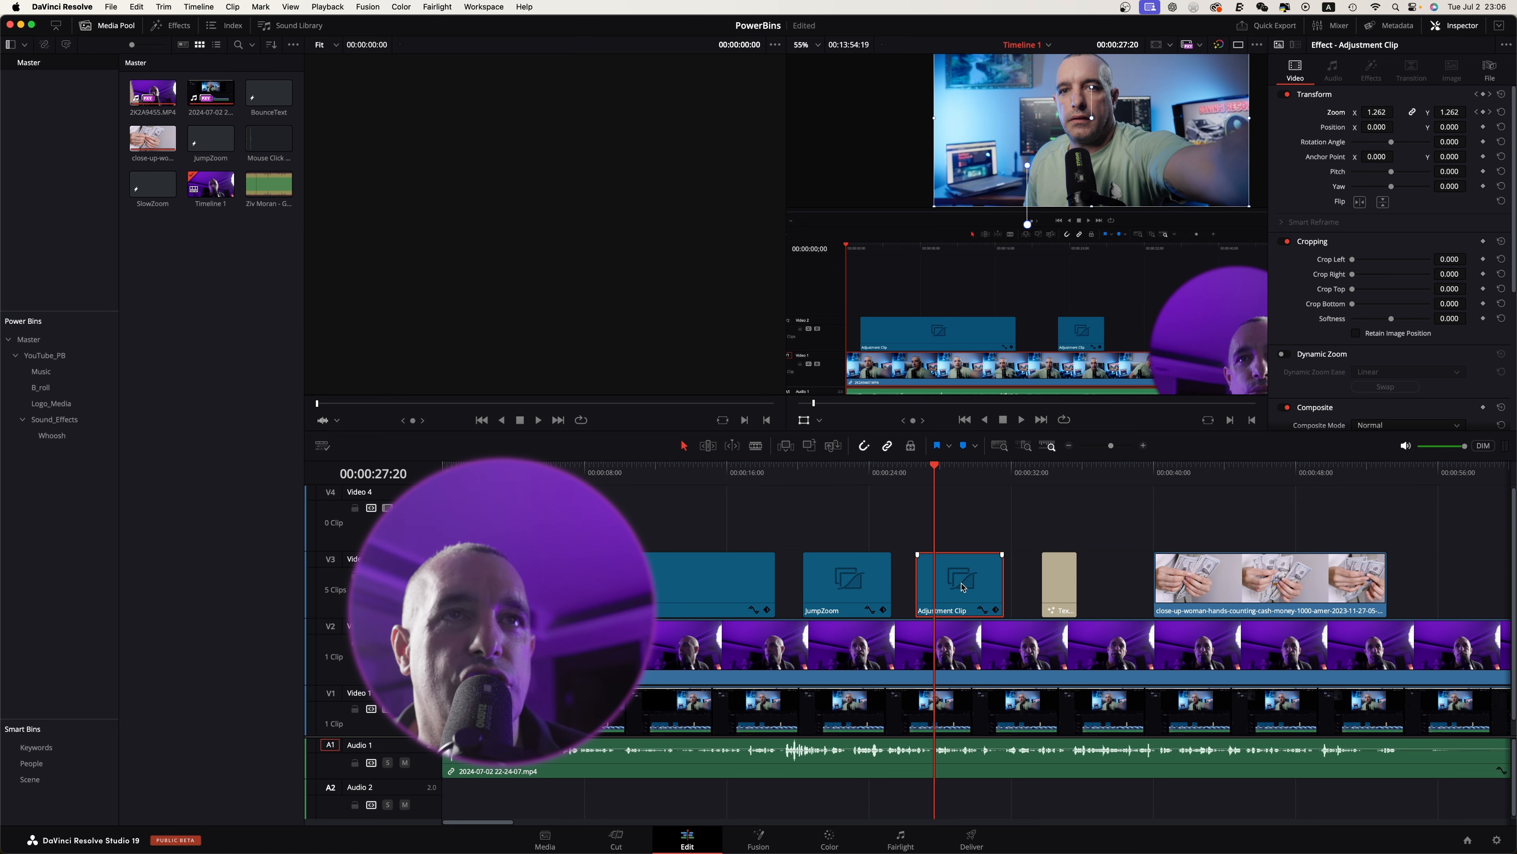
pyautogui.moveTo(962, 588); pyautogui.dragTo(191, 296)
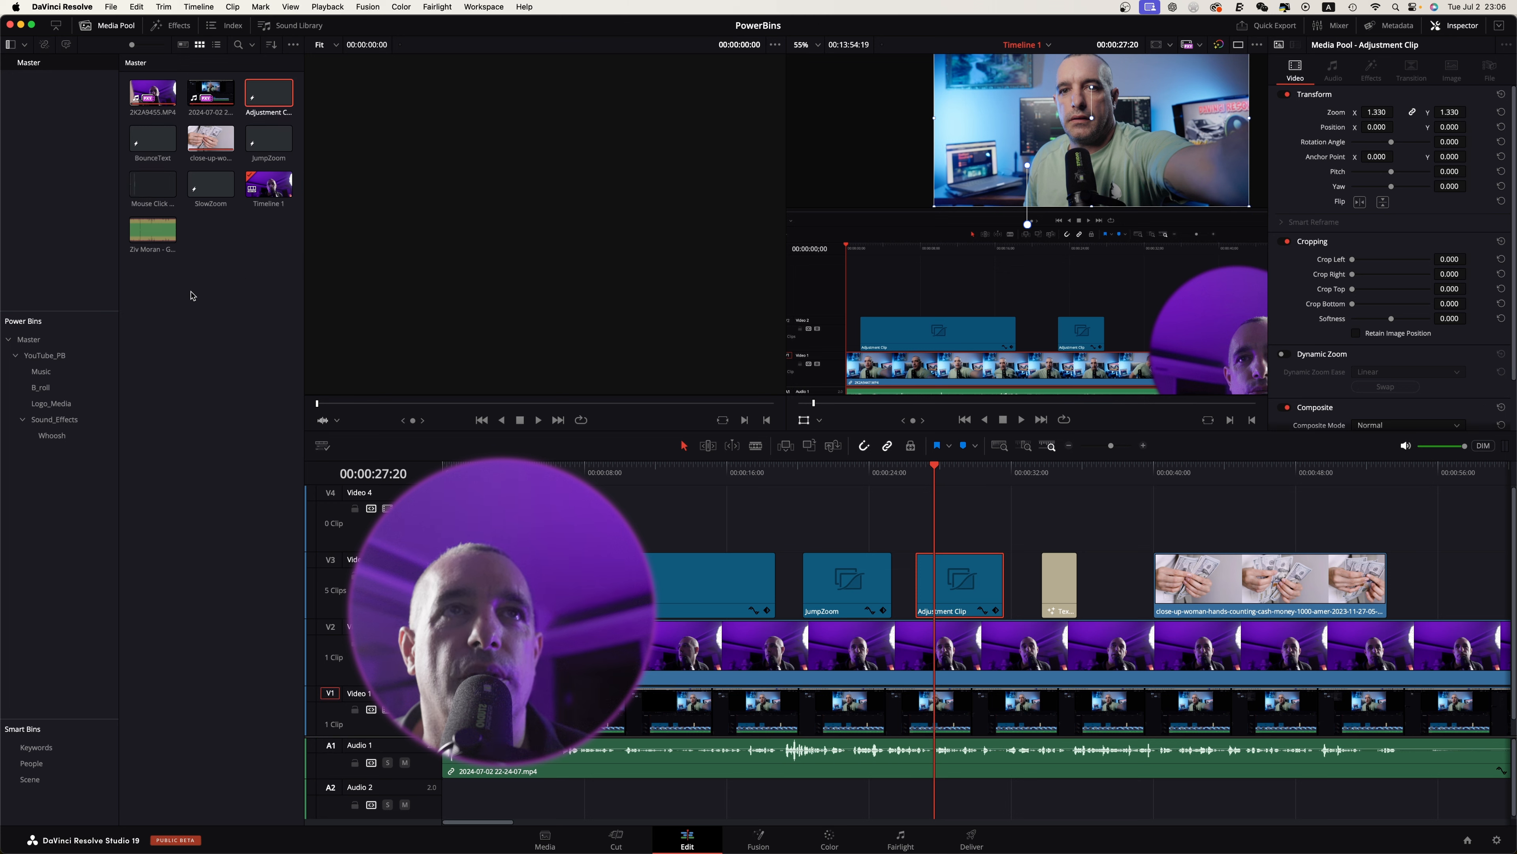
pyautogui.doubleClick(273, 112)
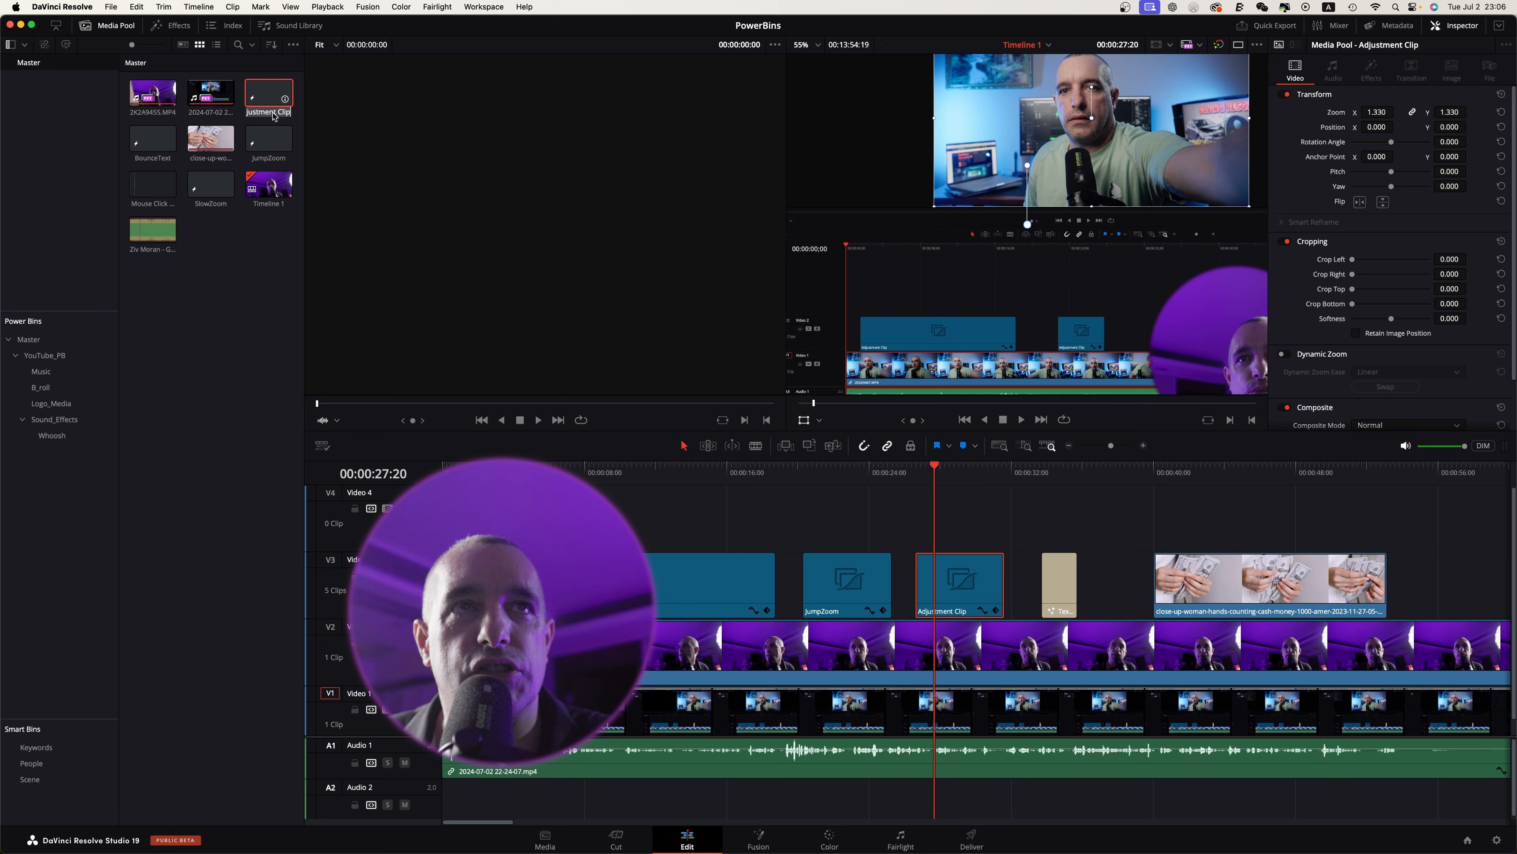
pyautogui.press('BackSpace')
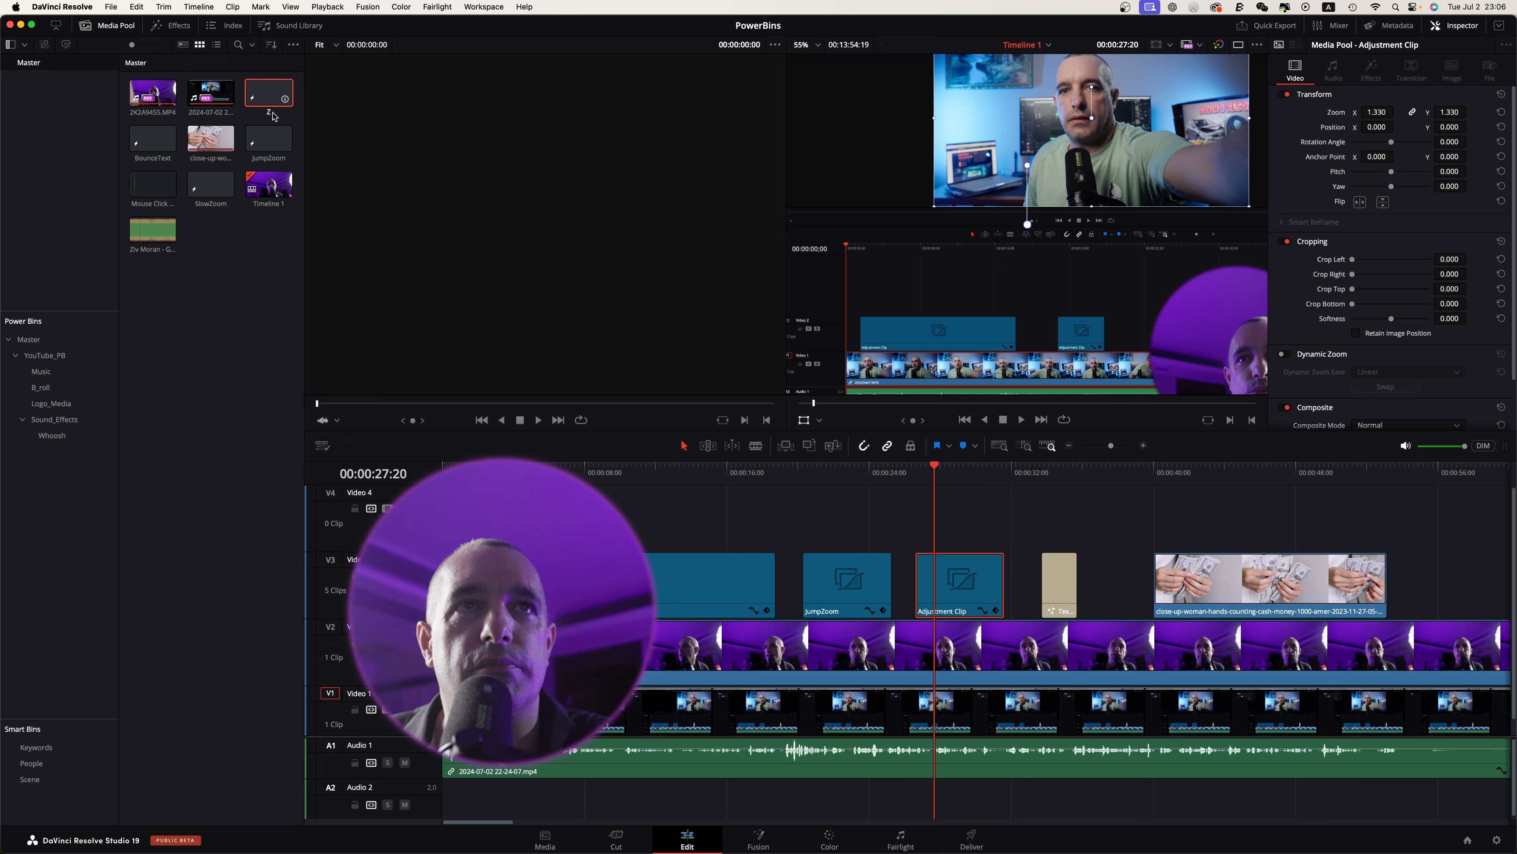
pyautogui.write('ZoomOut')
pyautogui.press('Return')
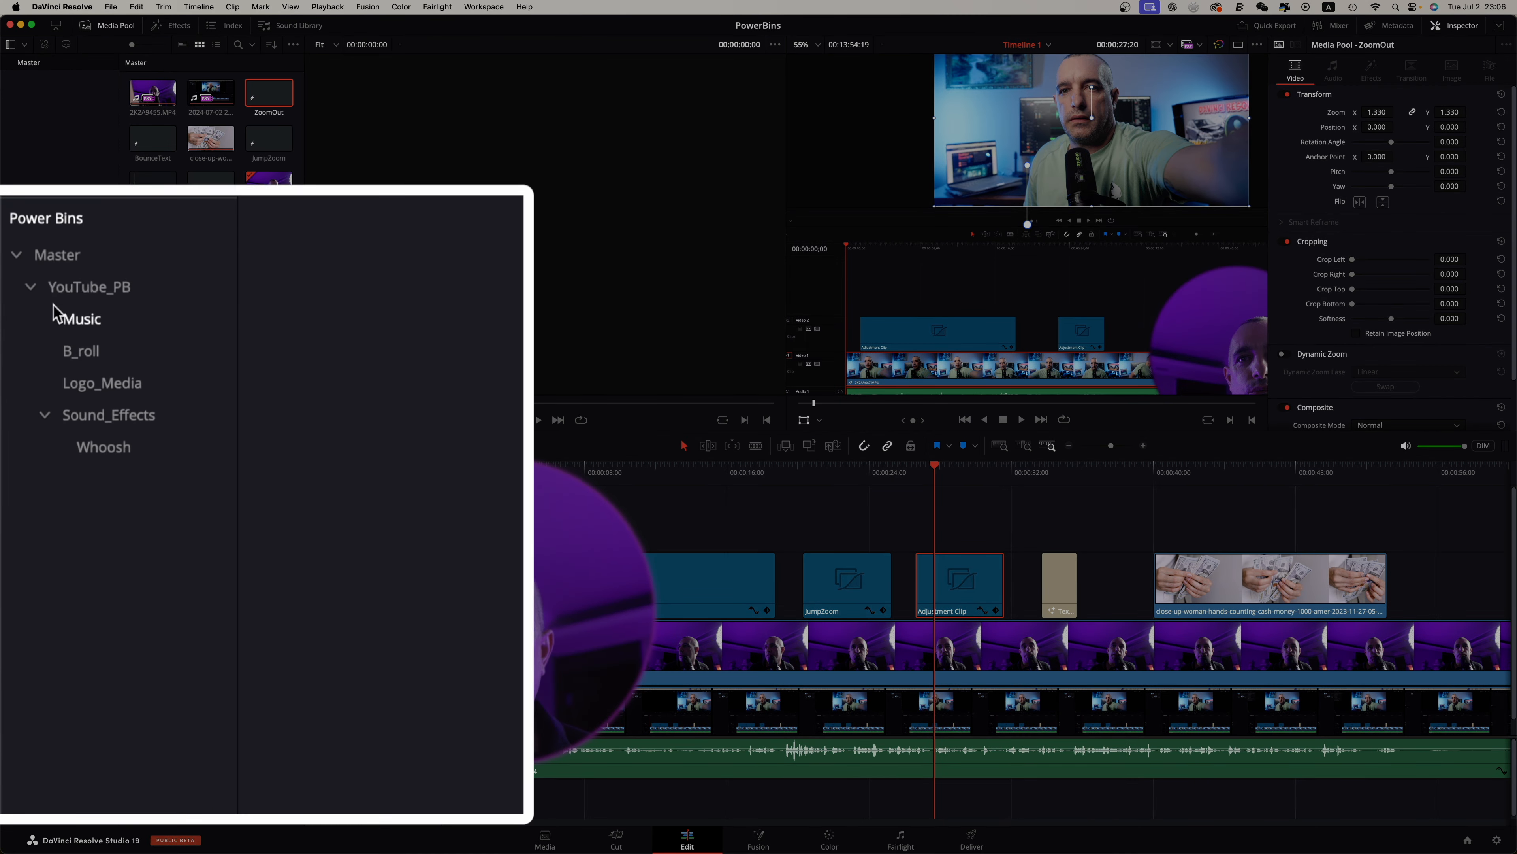
# Step: Create a new bin named Zooms under the YouTube_PB power bin and open it
pyautogui.click(45, 355)
pyautogui.click(46, 415)
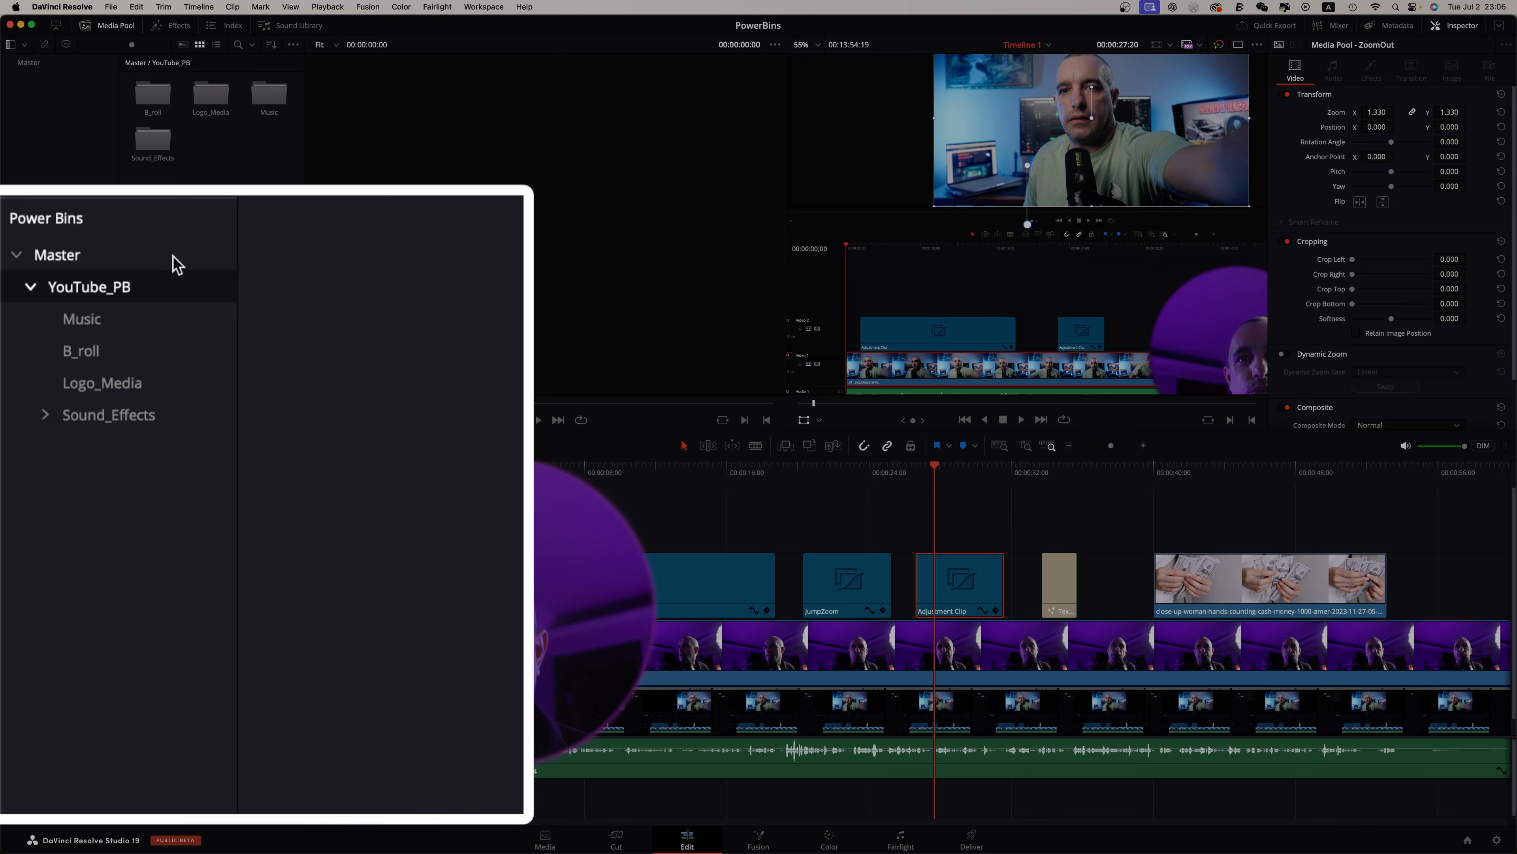
pyautogui.rightClick(141, 514)
pyautogui.click(203, 530)
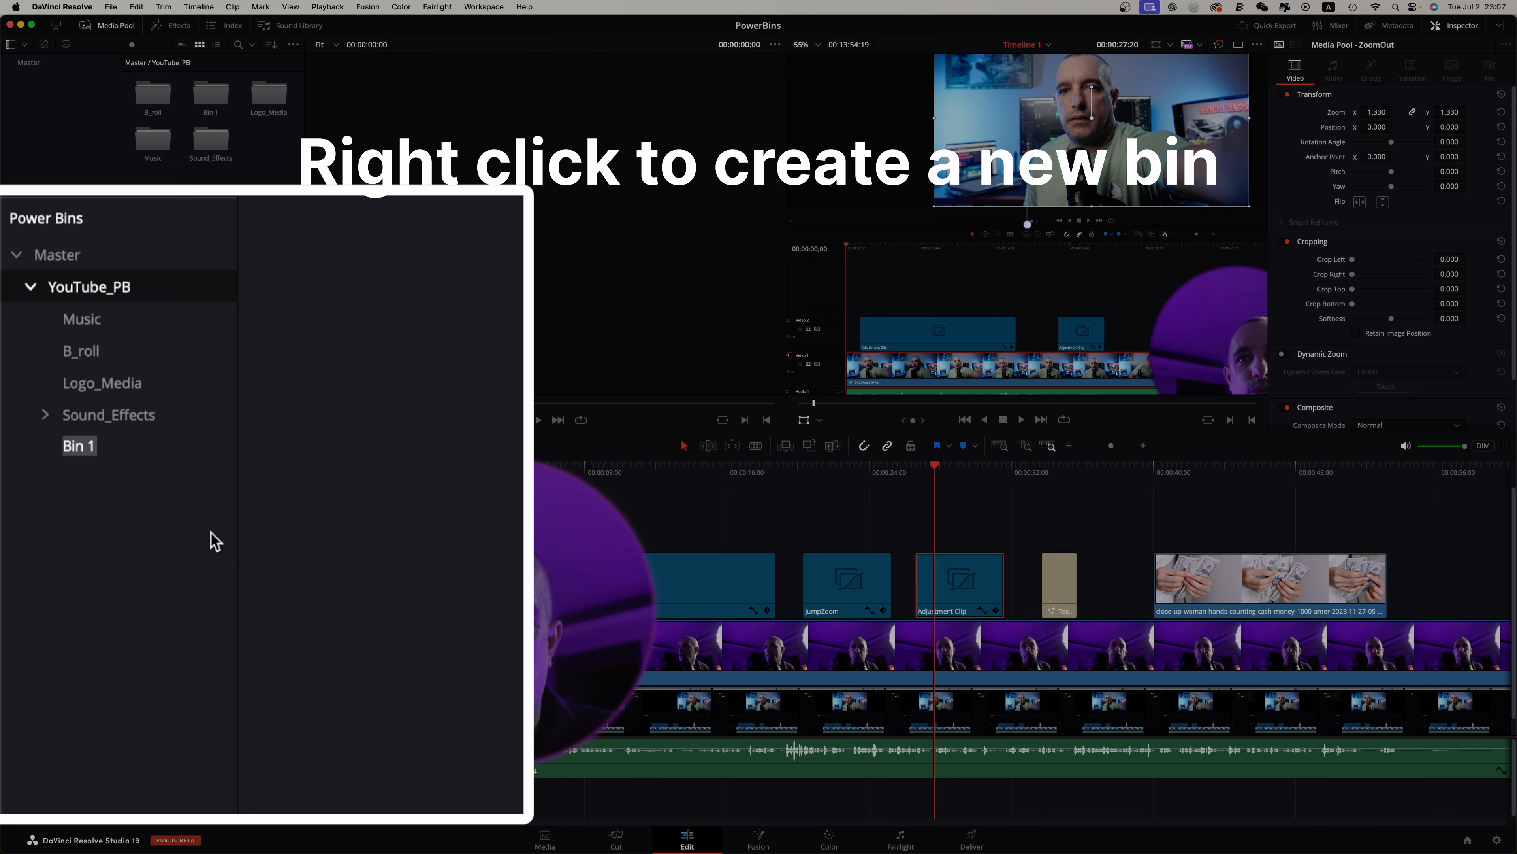
pyautogui.write('Zooms')
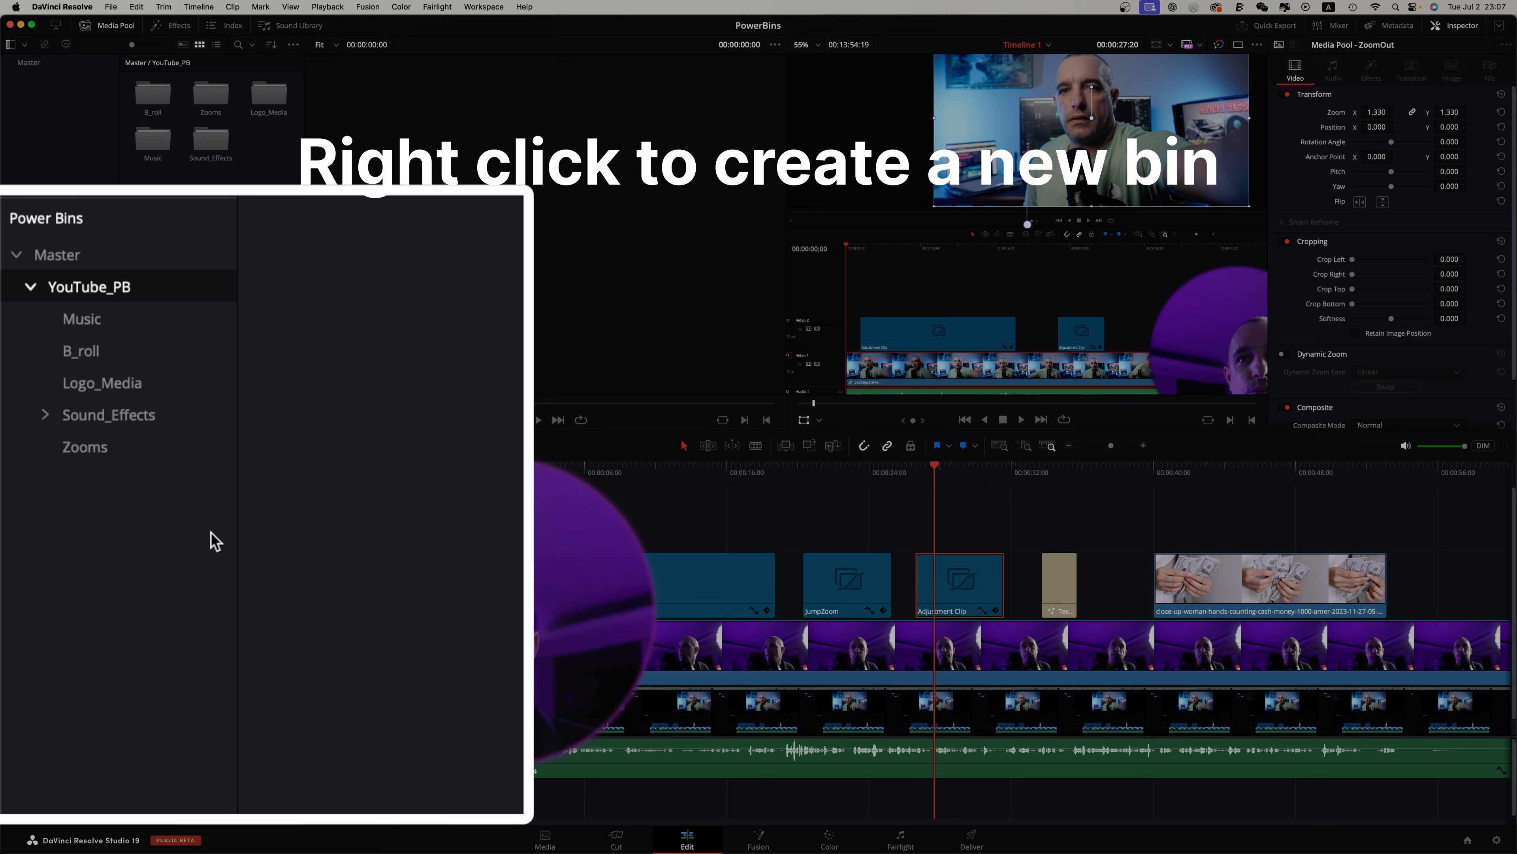
pyautogui.click(74, 452)
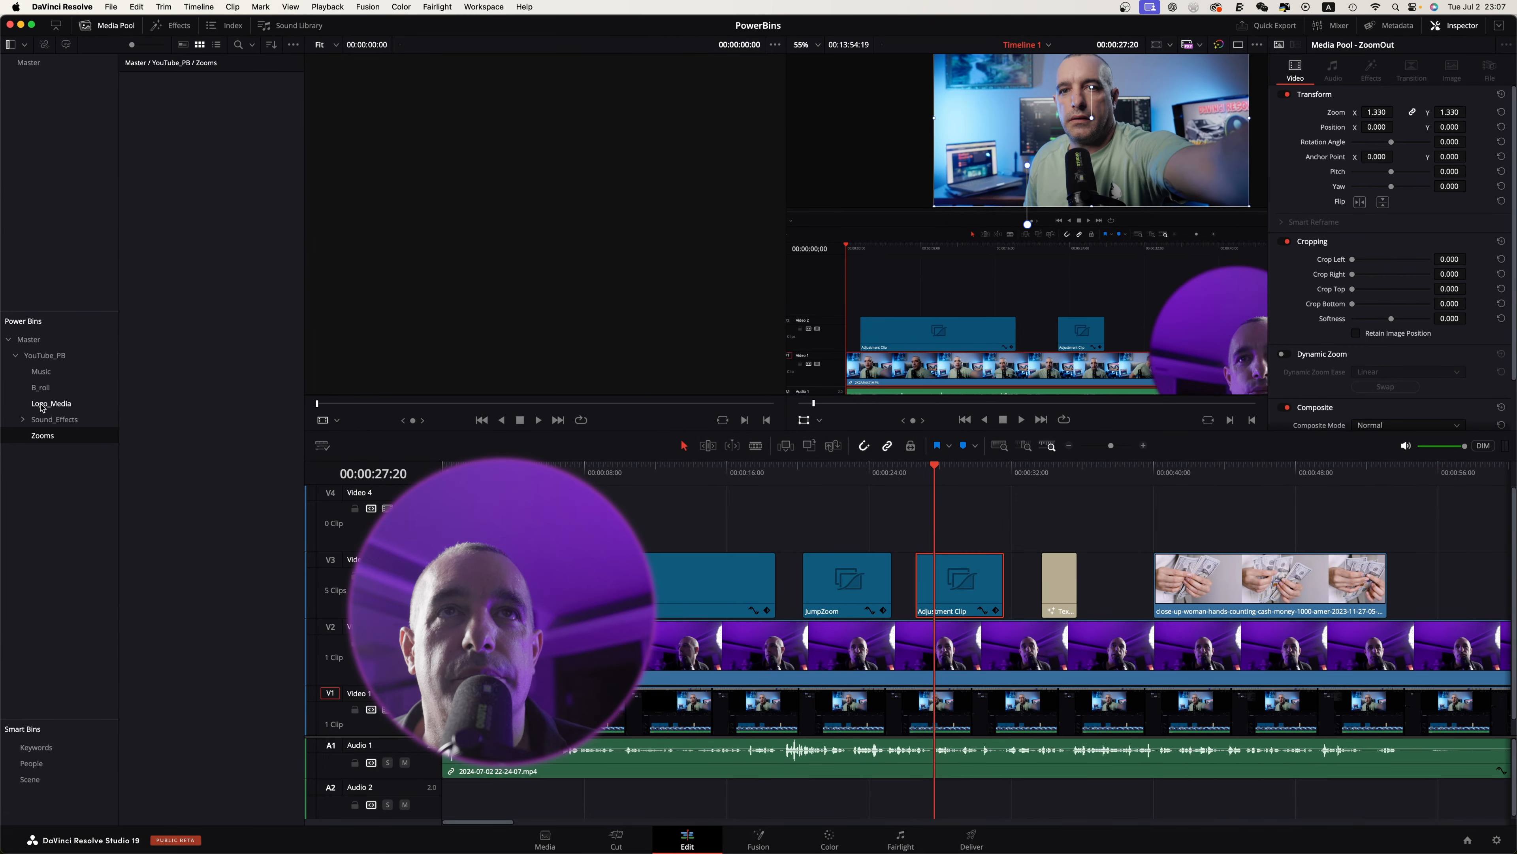
# Step: Copy the SlowZoom, ZoomOut and JumpZoom clips from the project's Master bin into the Zooms power bin and open that bin
pyautogui.click(33, 67)
pyautogui.click(159, 193)
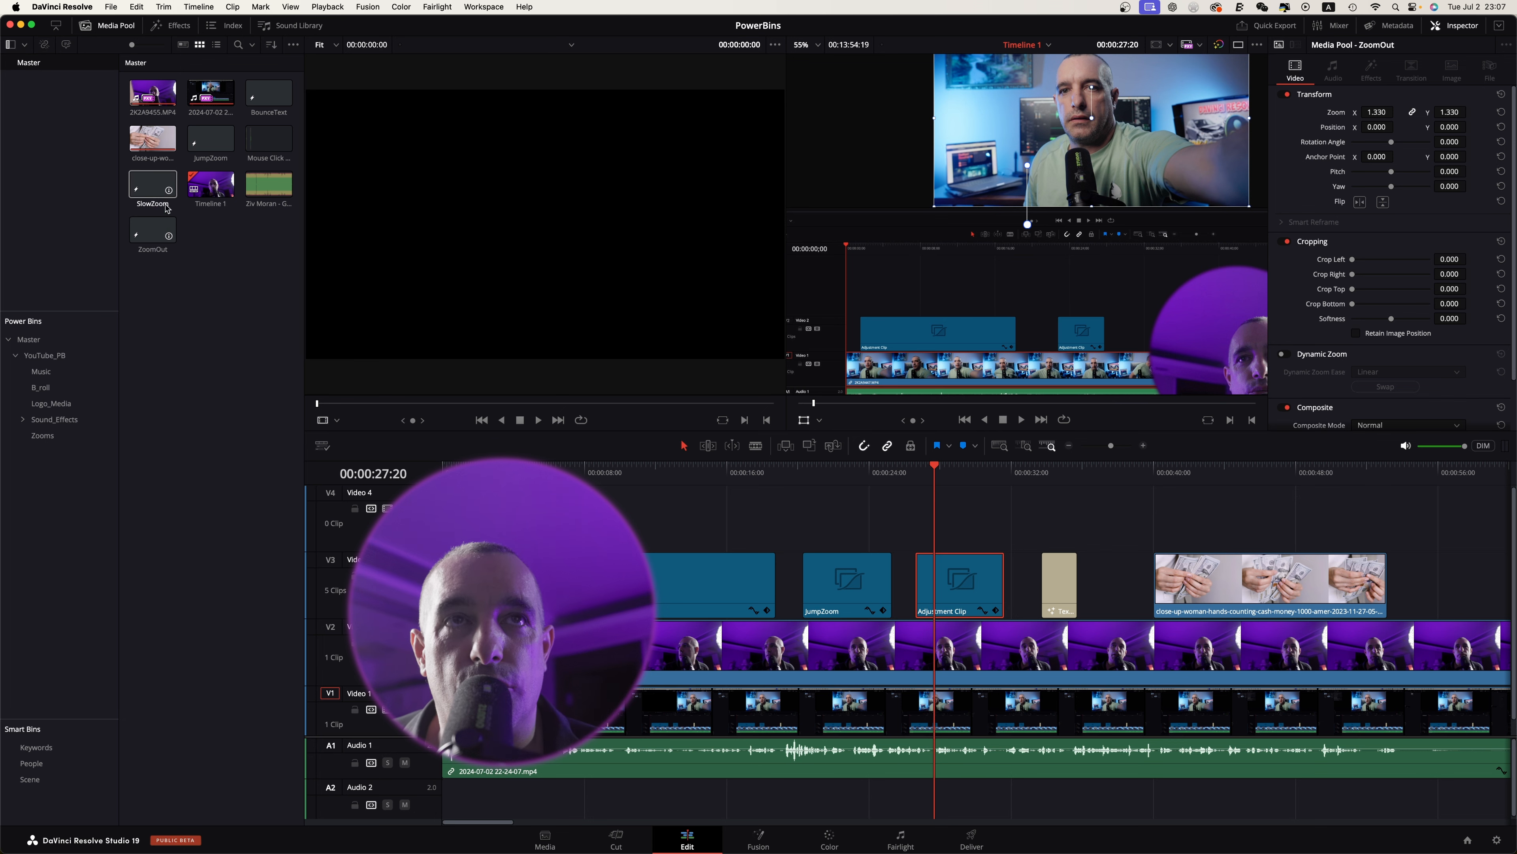
pyautogui.click(159, 193)
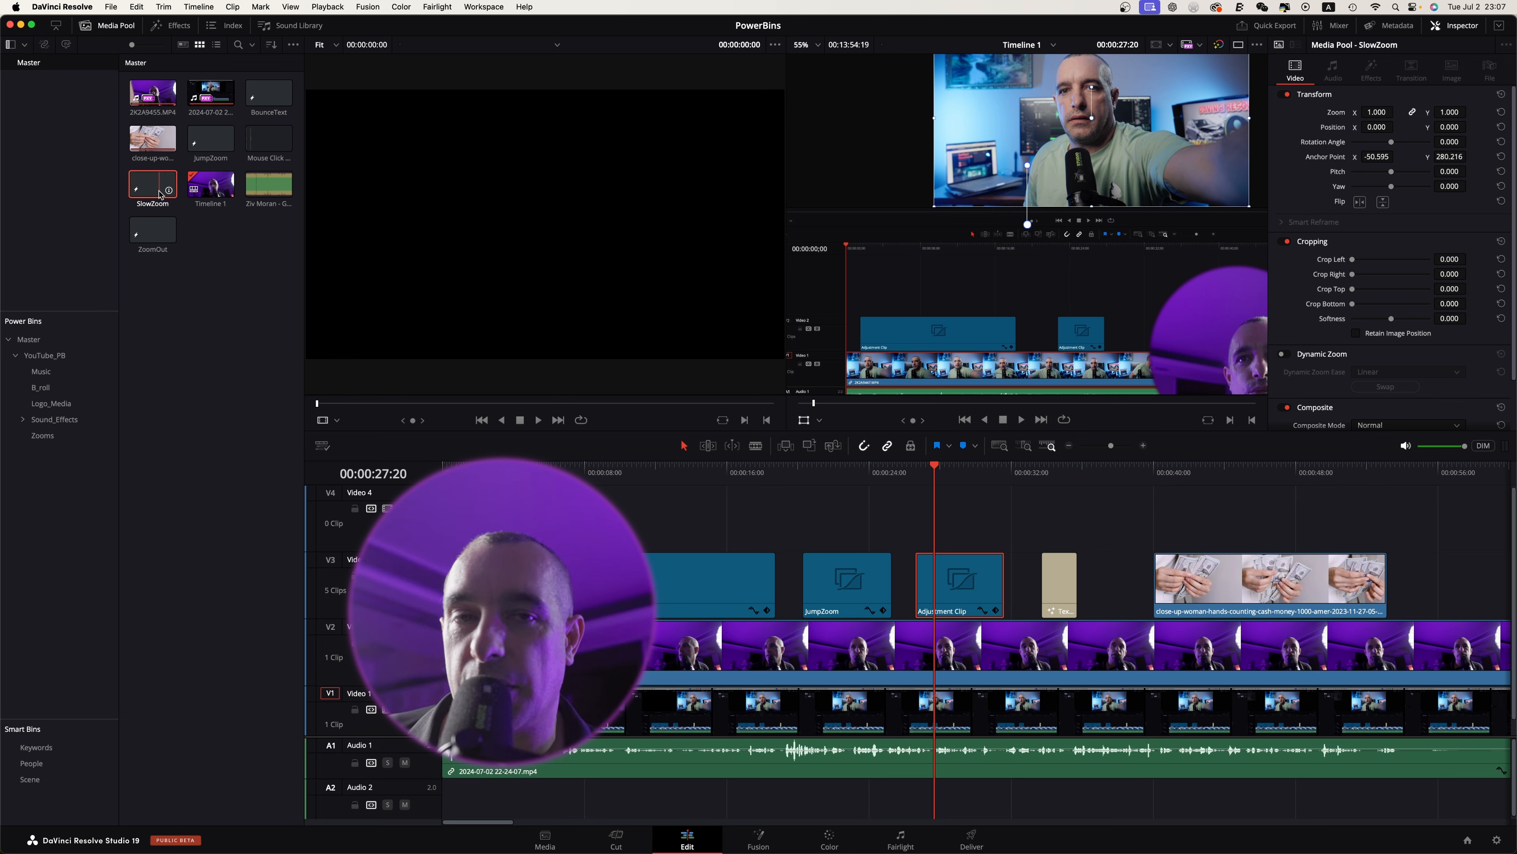
pyautogui.keyDown('super'); pyautogui.click(154, 232); pyautogui.keyUp('super')
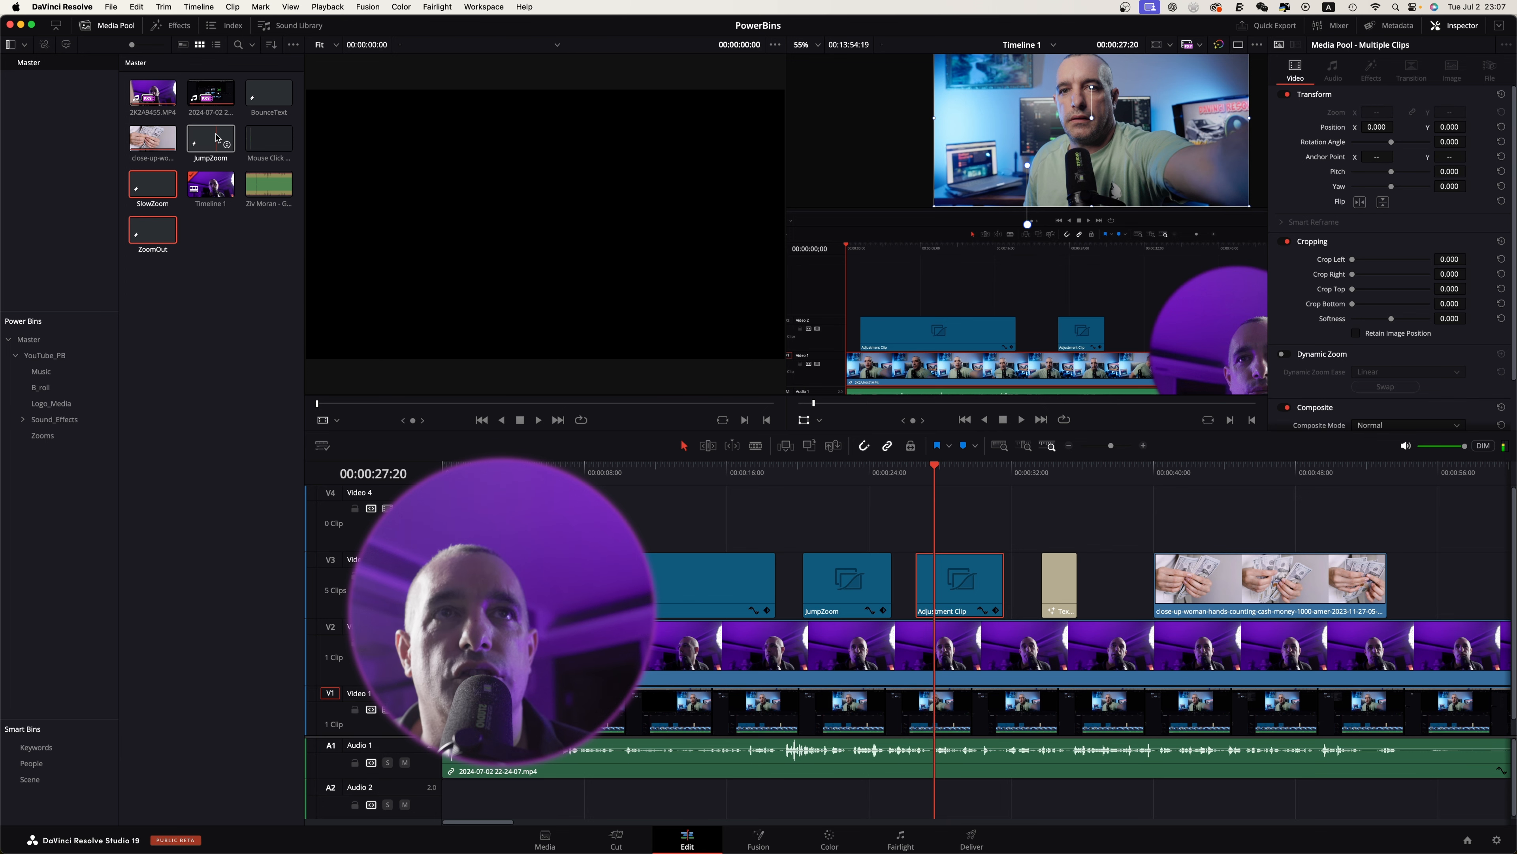
pyautogui.keyDown('super'); pyautogui.click(219, 142); pyautogui.keyUp('super')
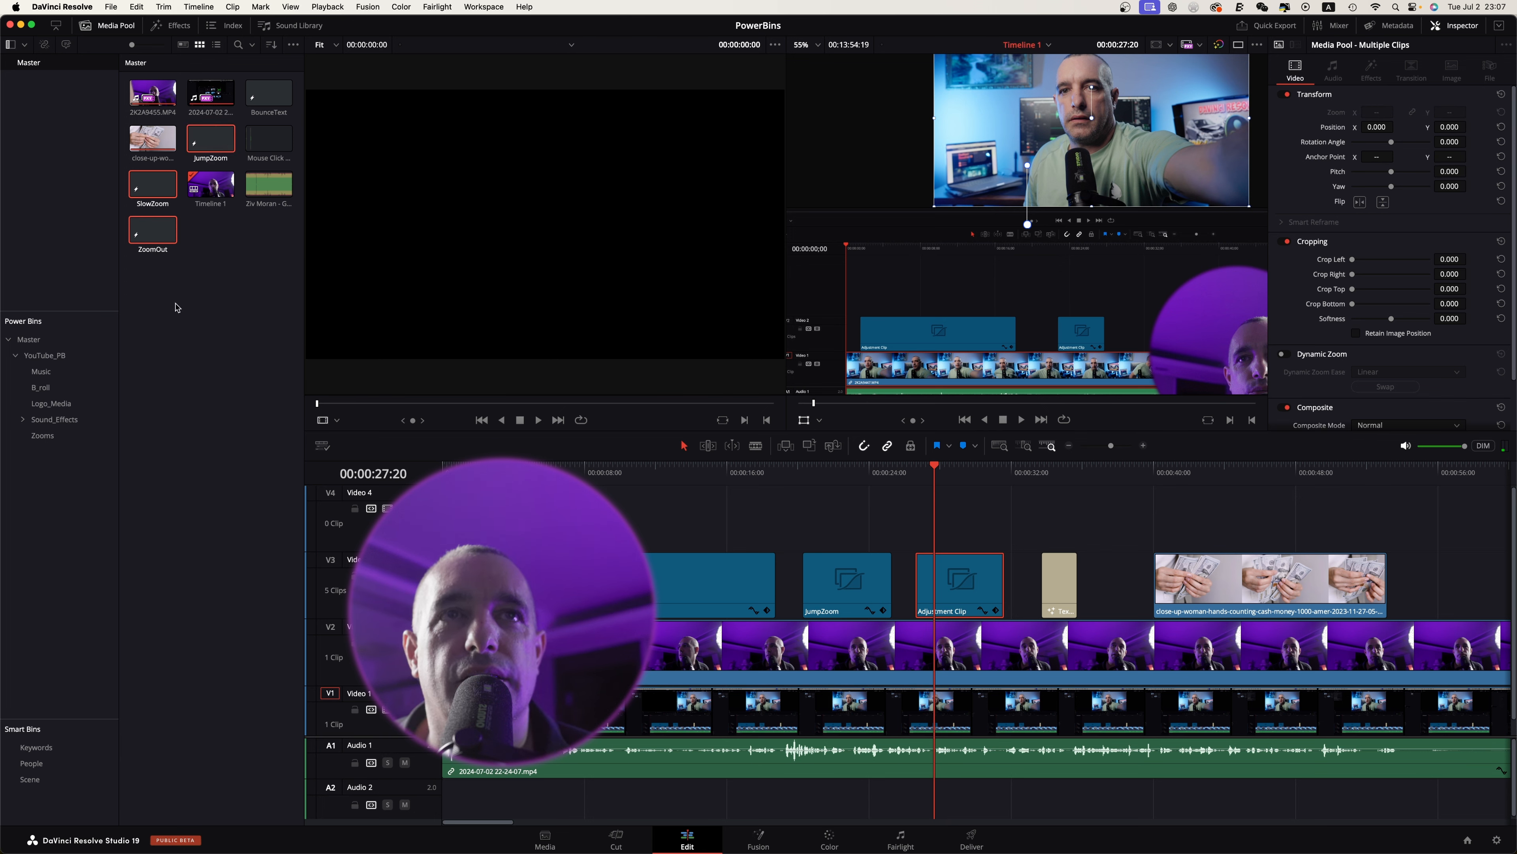
pyautogui.moveTo(154, 235); pyautogui.dragTo(43, 441)
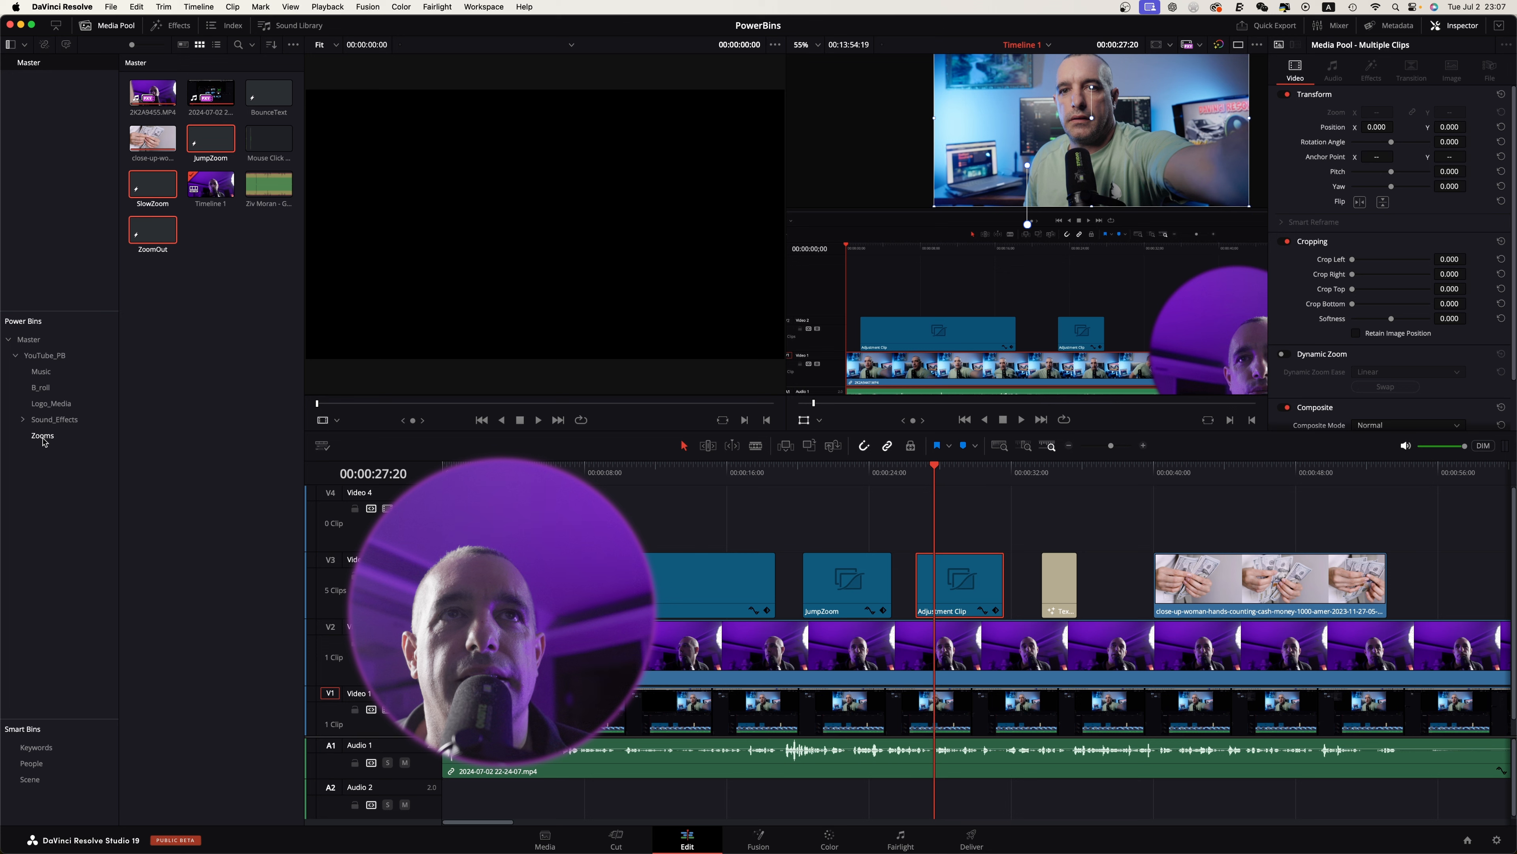
pyautogui.click(43, 441)
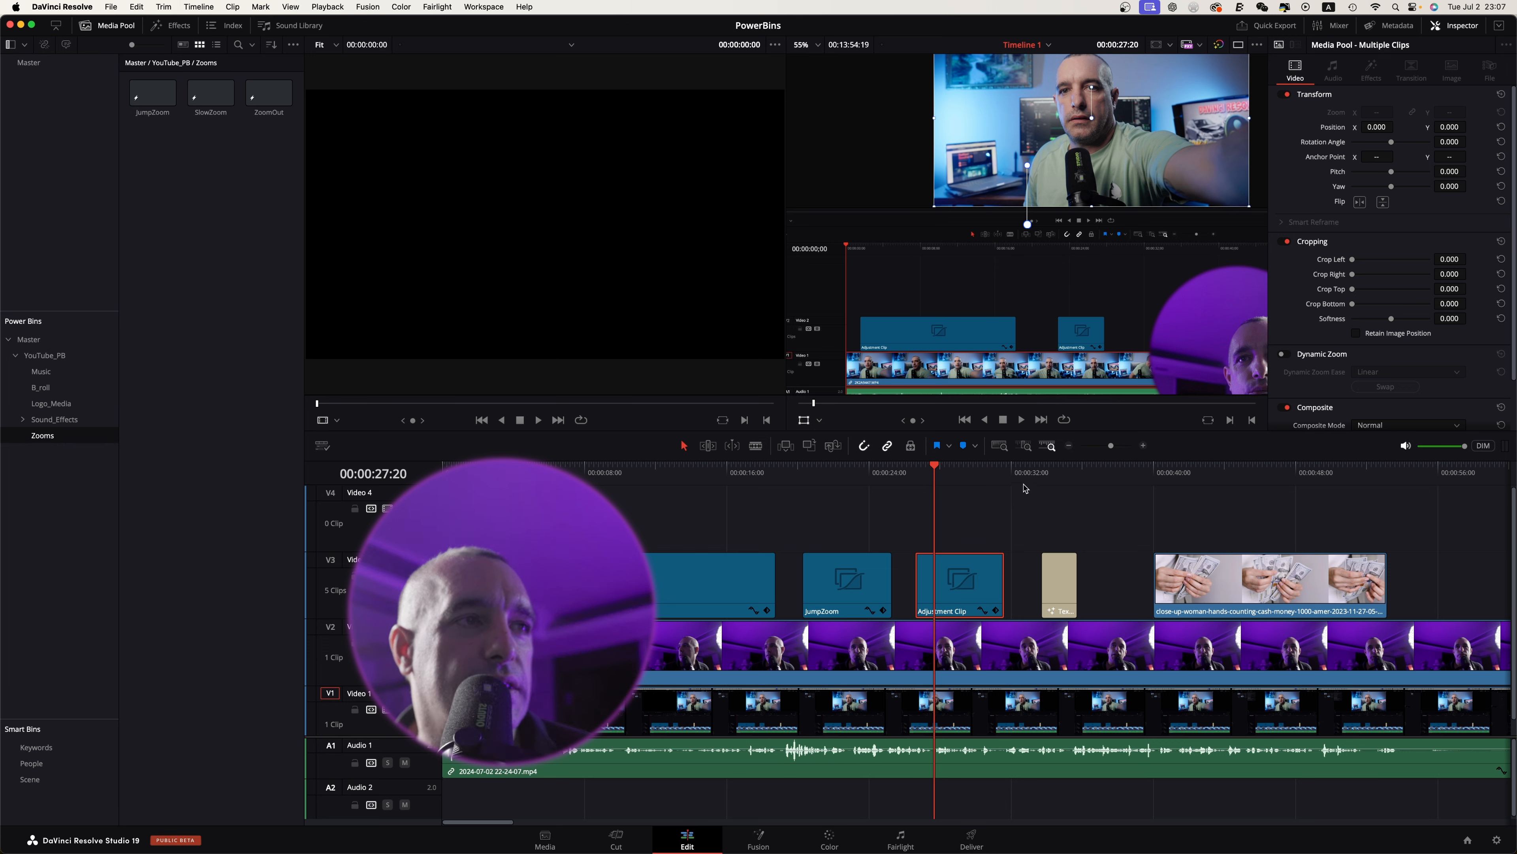
# Step: Extend the Text+ title on Video 3 to just before the money-counting clip and preview its bounce in single-viewer mode
pyautogui.click(1078, 582)
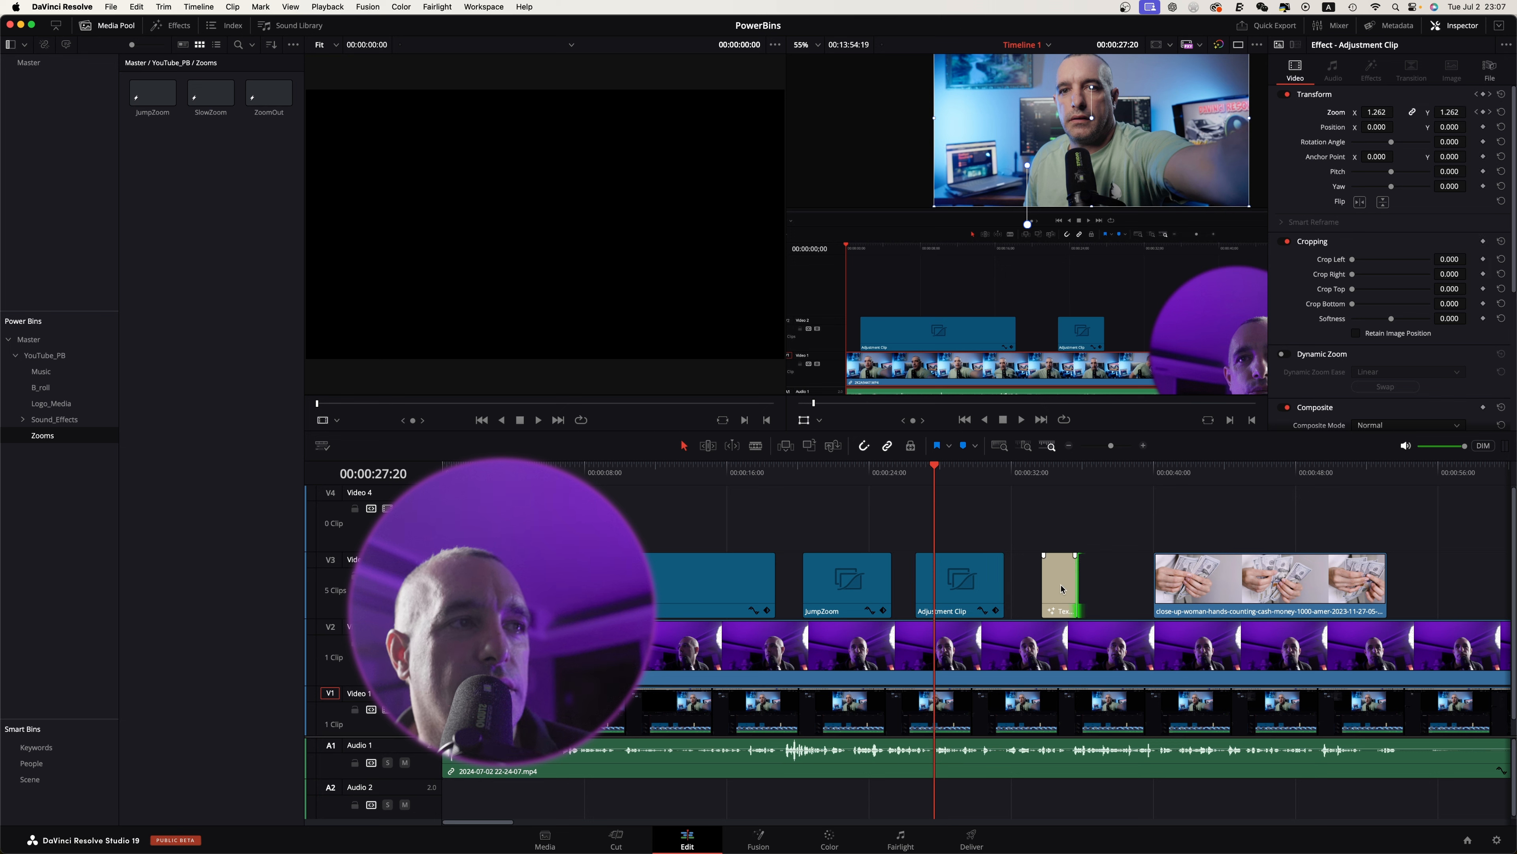
pyautogui.moveTo(1077, 585); pyautogui.dragTo(1135, 585)
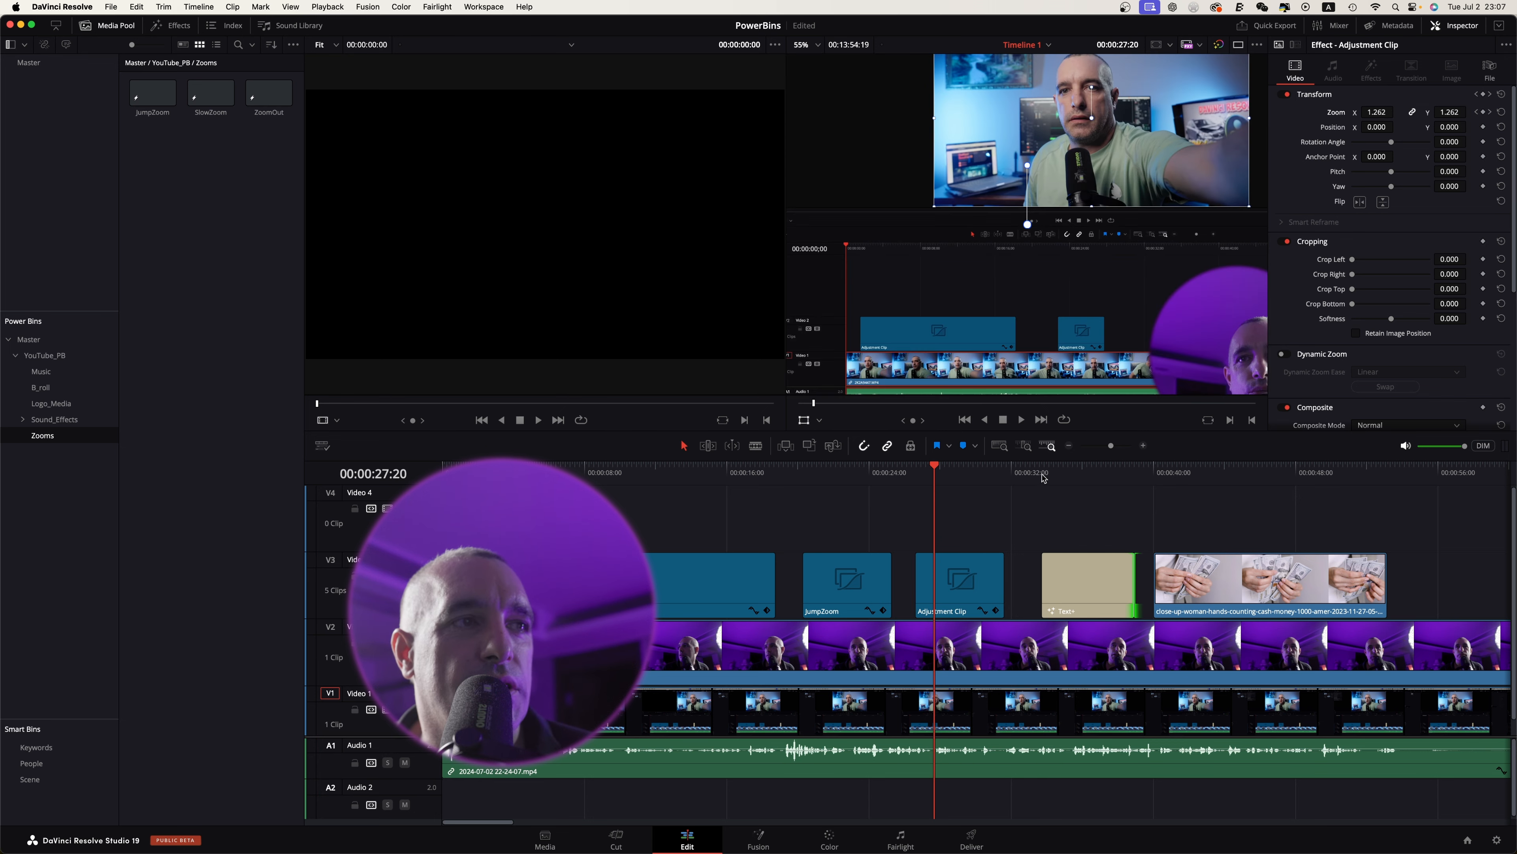
pyautogui.click(1068, 589)
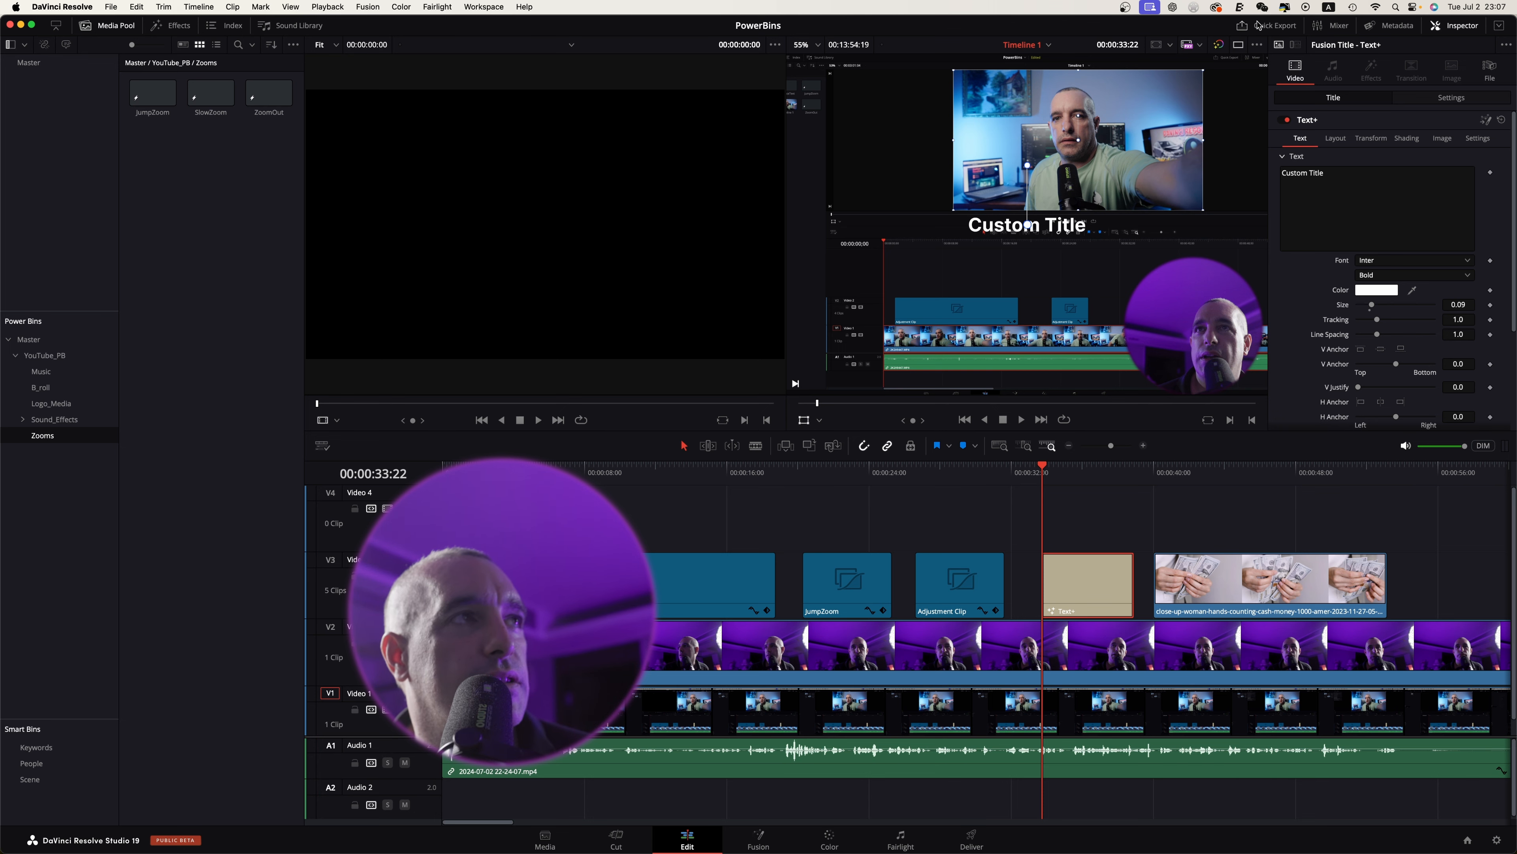
pyautogui.click(1238, 45)
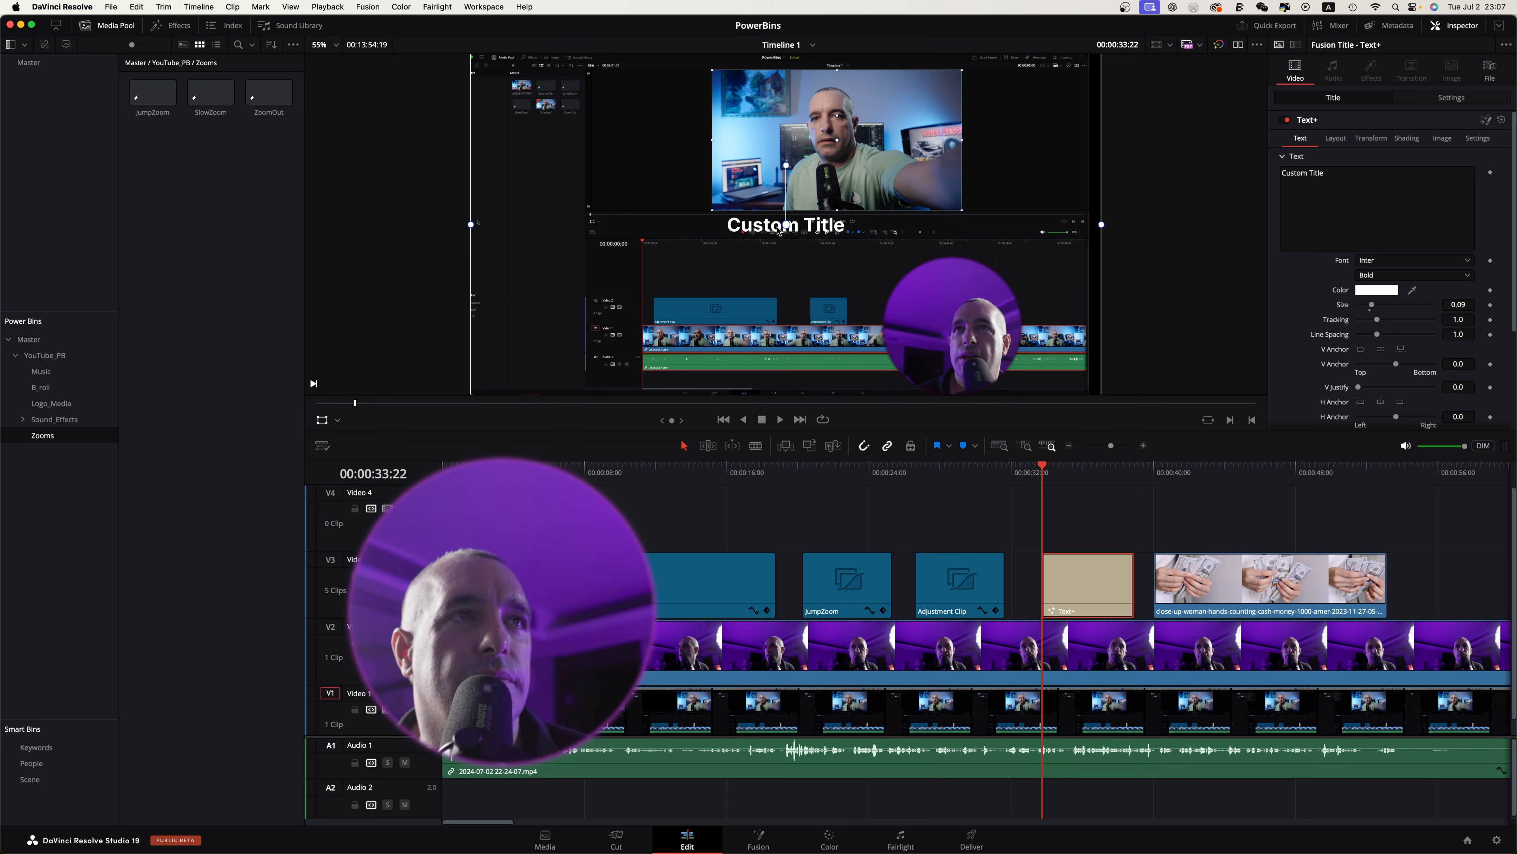
pyautogui.press('space')
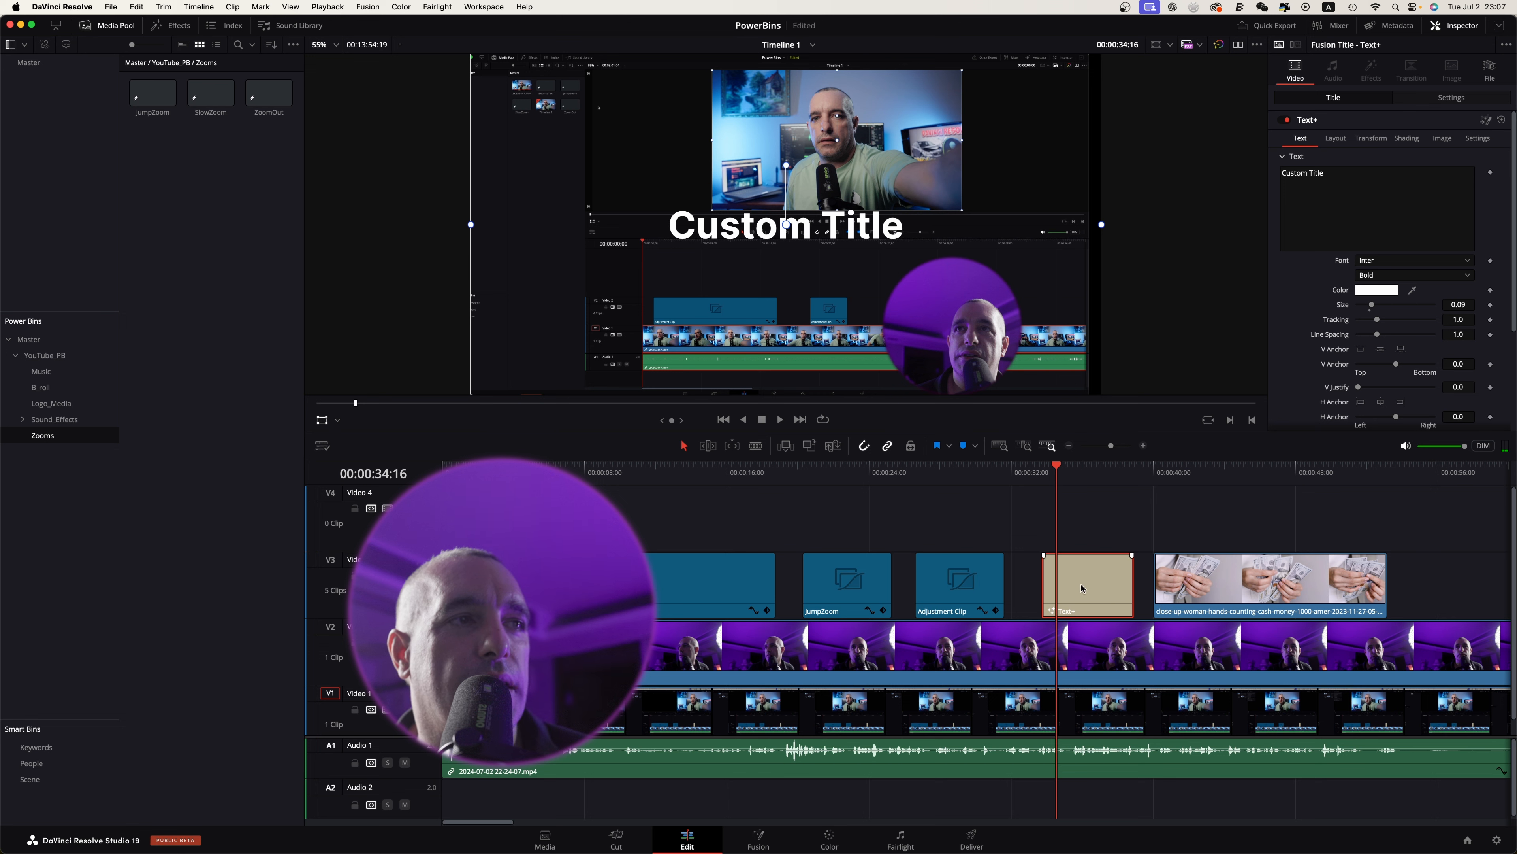
# Step: Split the Text+ title into four pieces, with cuts including 00:00:34:16 and 00:00:35:27, and play them through from the start
pyautogui.press('super+b')
pyautogui.click(1073, 472)
pyautogui.press('super+b')
pyautogui.click(1100, 471)
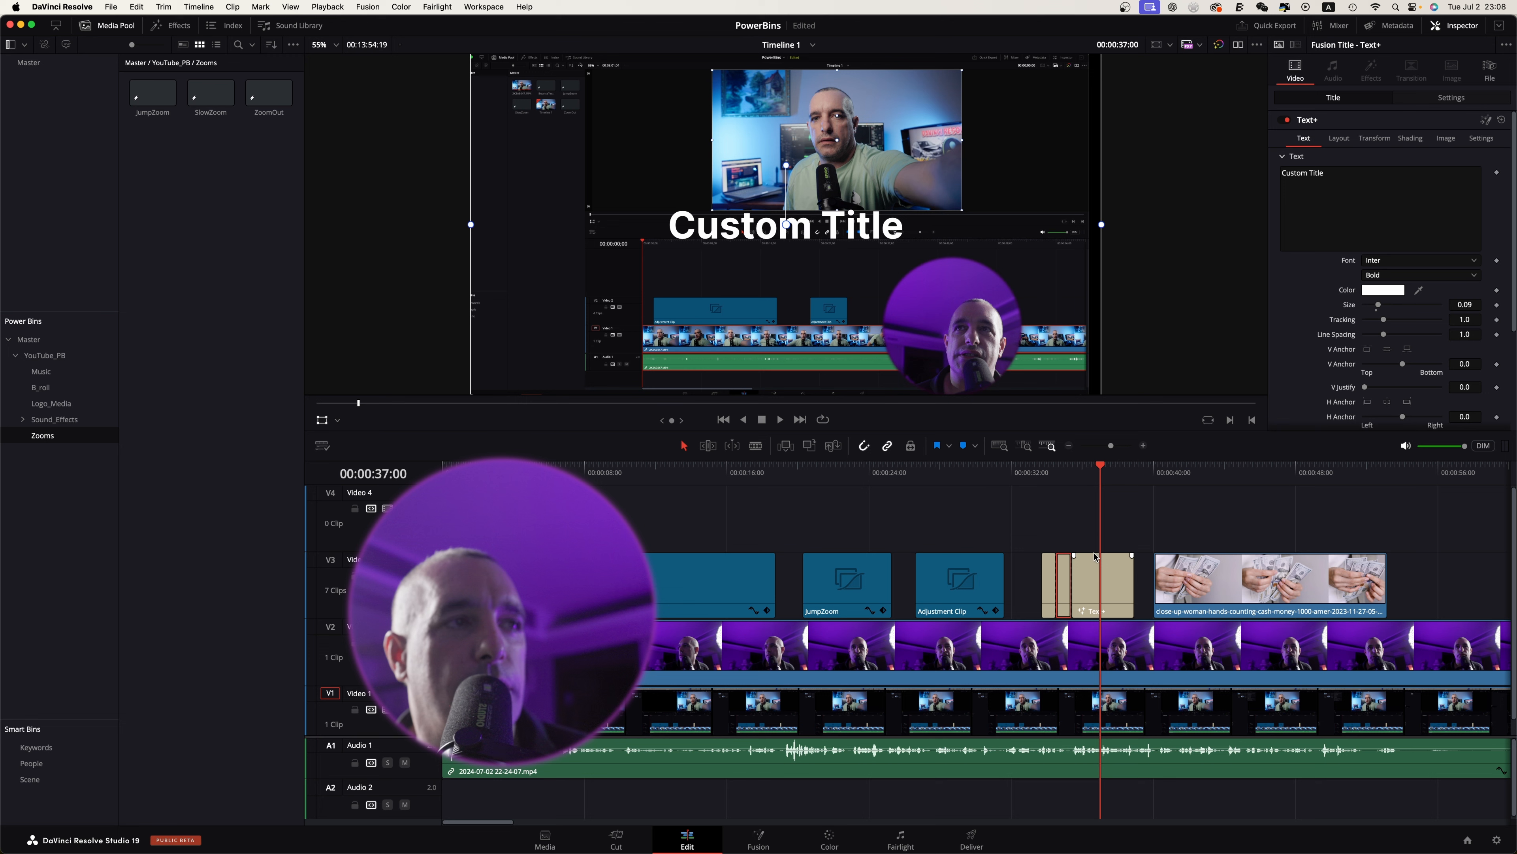
pyautogui.moveTo(1087, 461); pyautogui.dragTo(1081, 464)
pyautogui.click(1096, 581)
pyautogui.press('super+b')
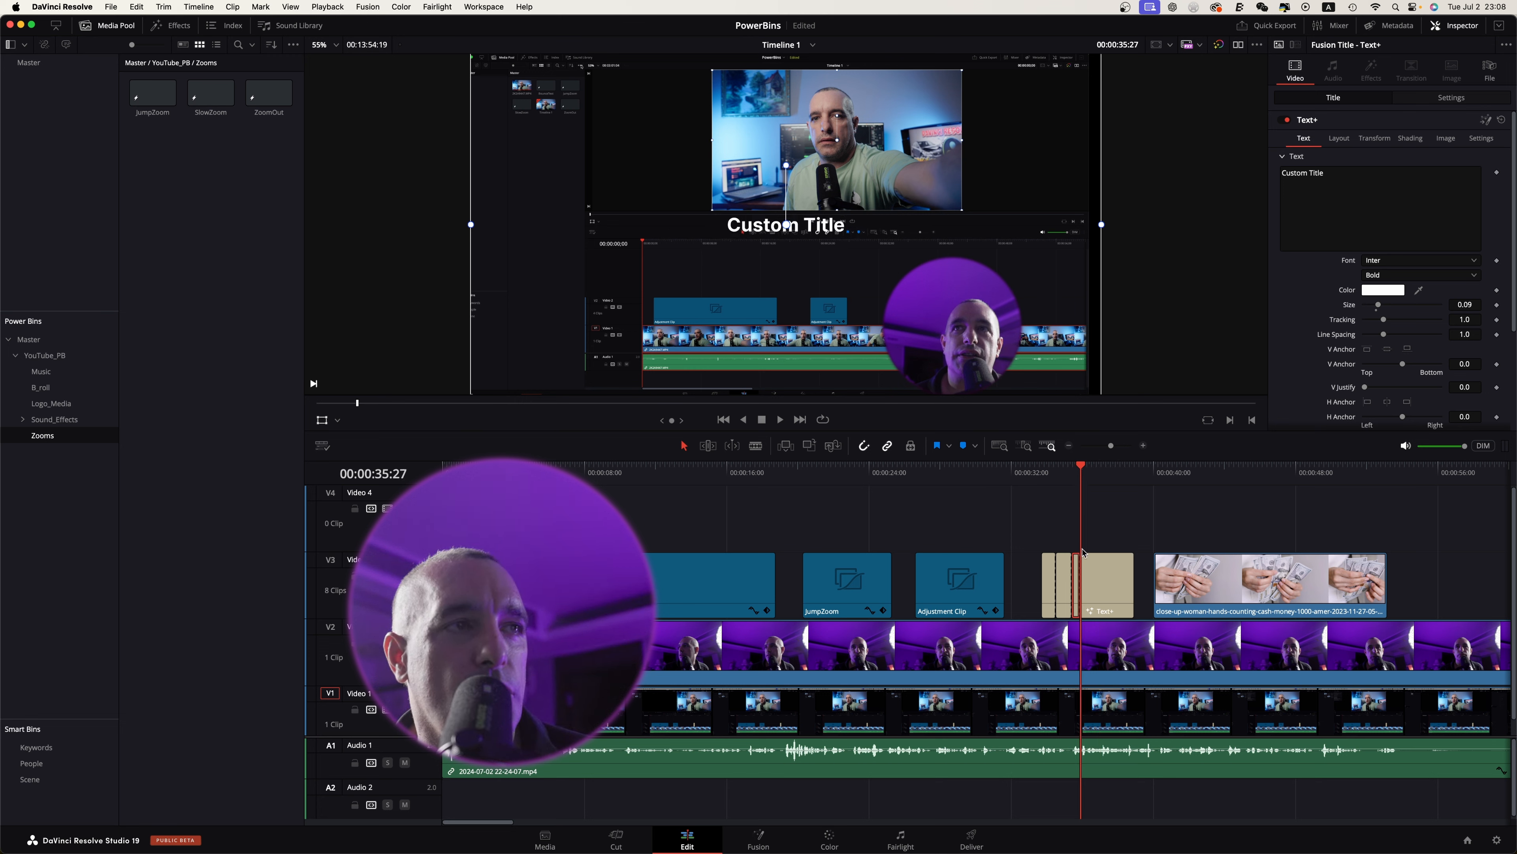
pyautogui.click(1043, 472)
pyautogui.press('space')
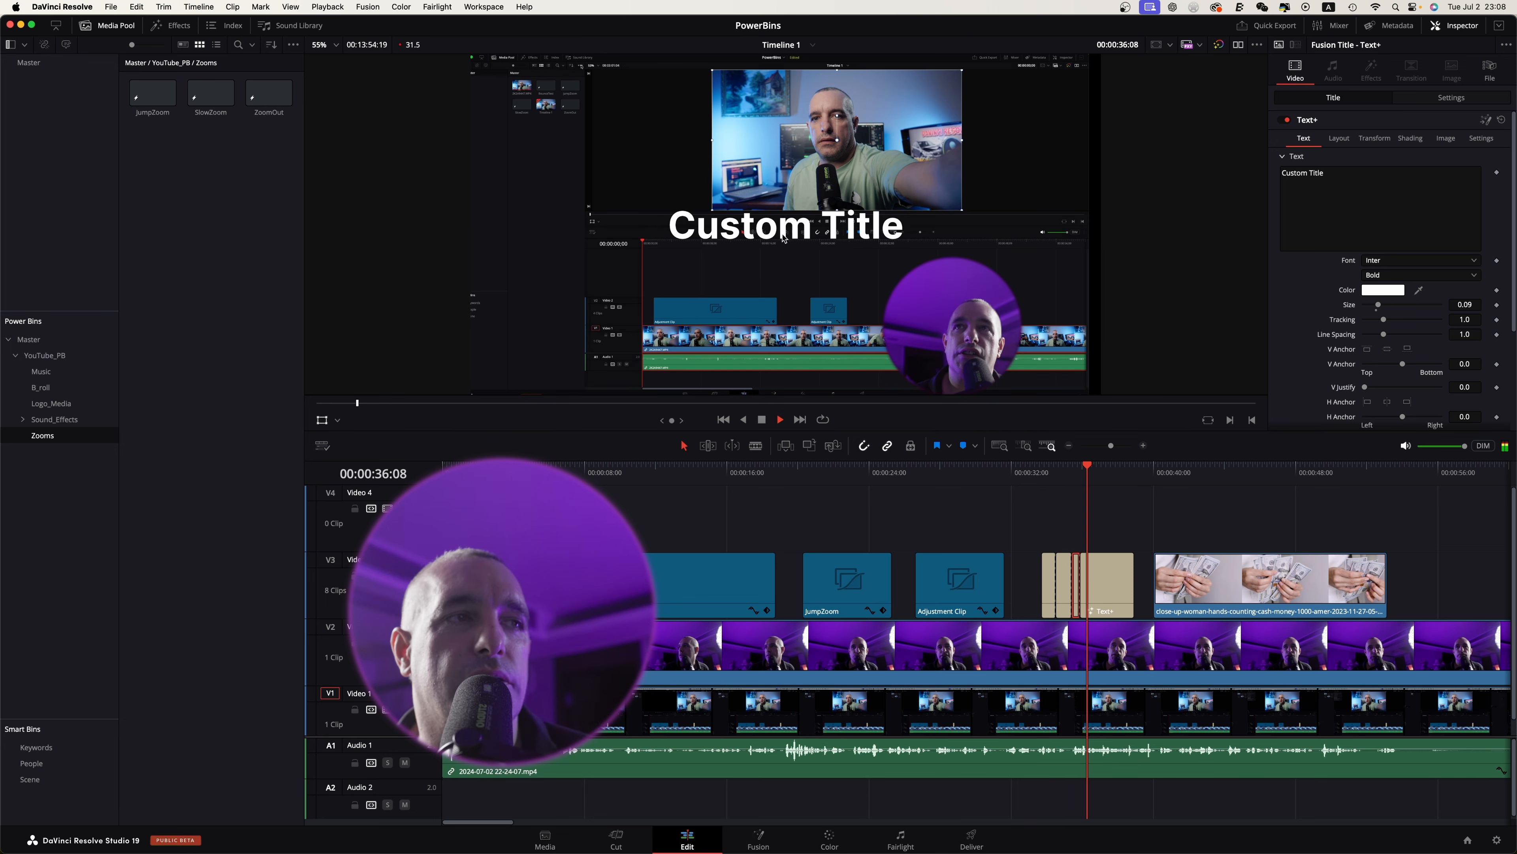
pyautogui.press('space')
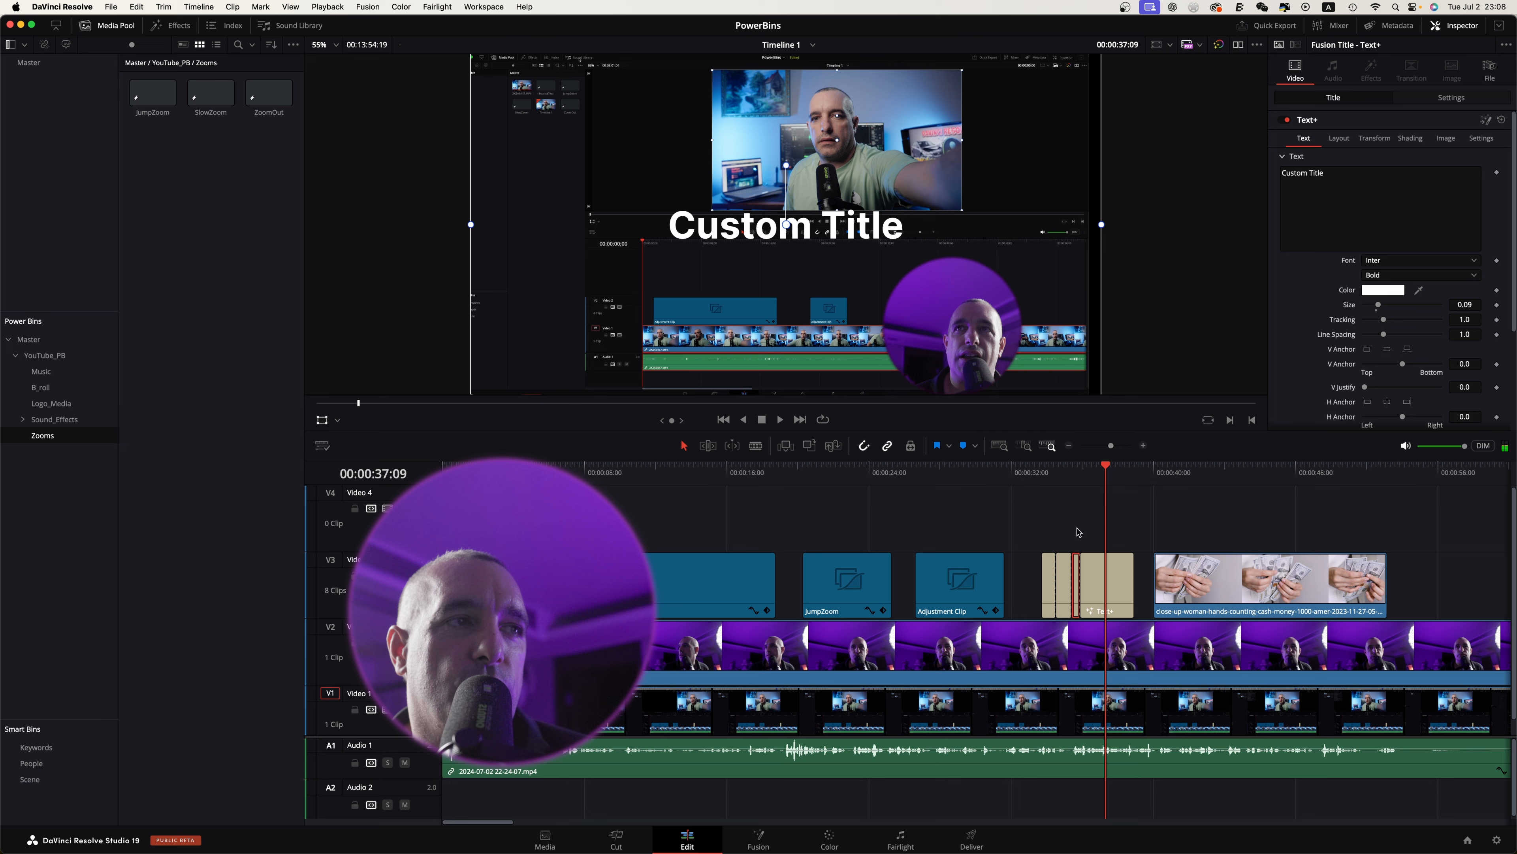
pyautogui.click(1090, 589)
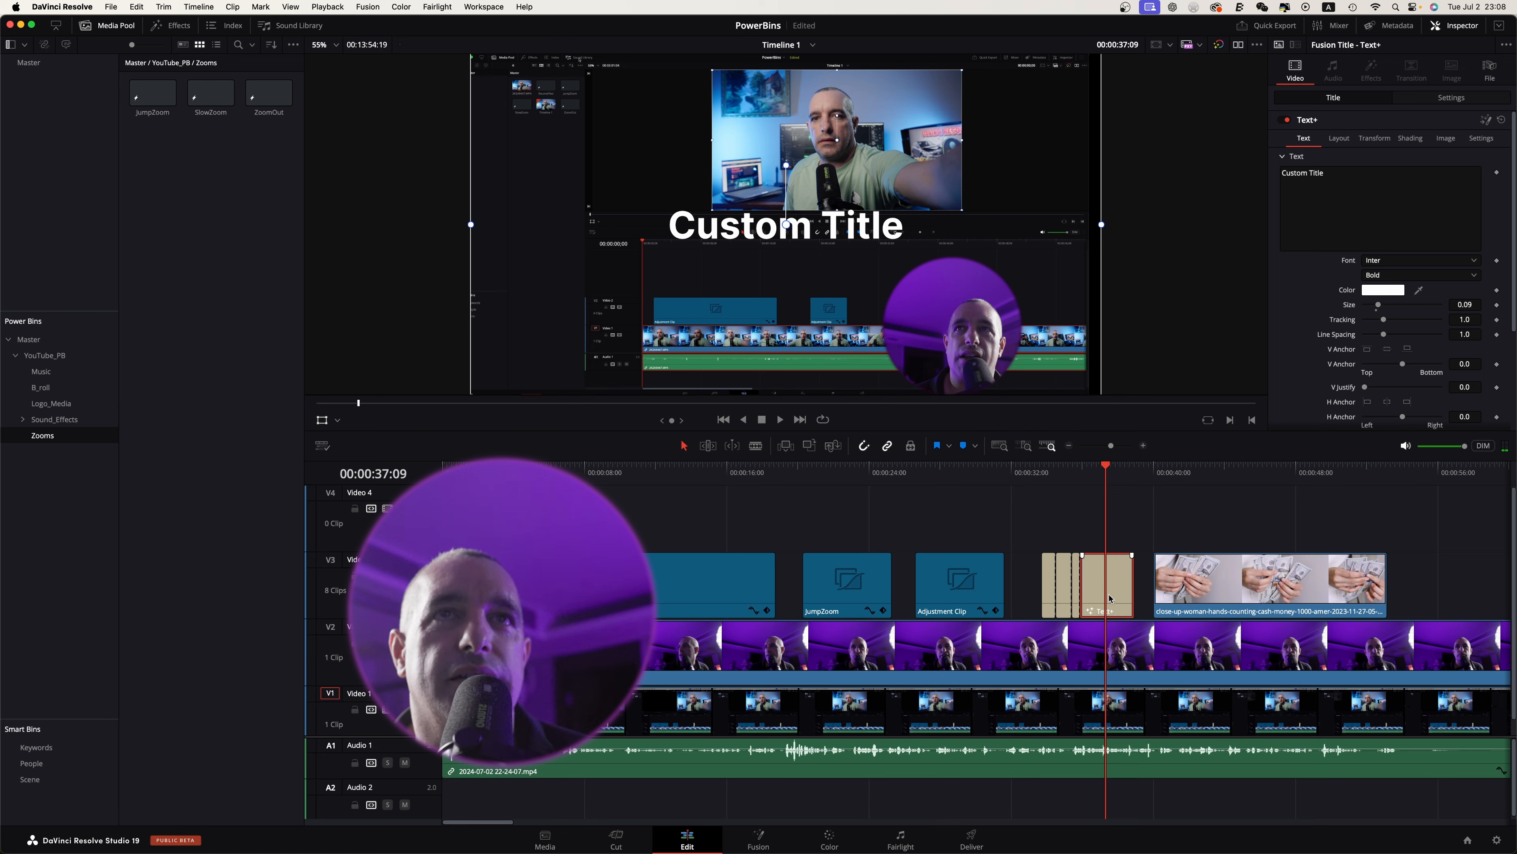
# Step: Locate the BounceText clip in the project's Master bin and create a new power bin named Text+
pyautogui.click(30, 63)
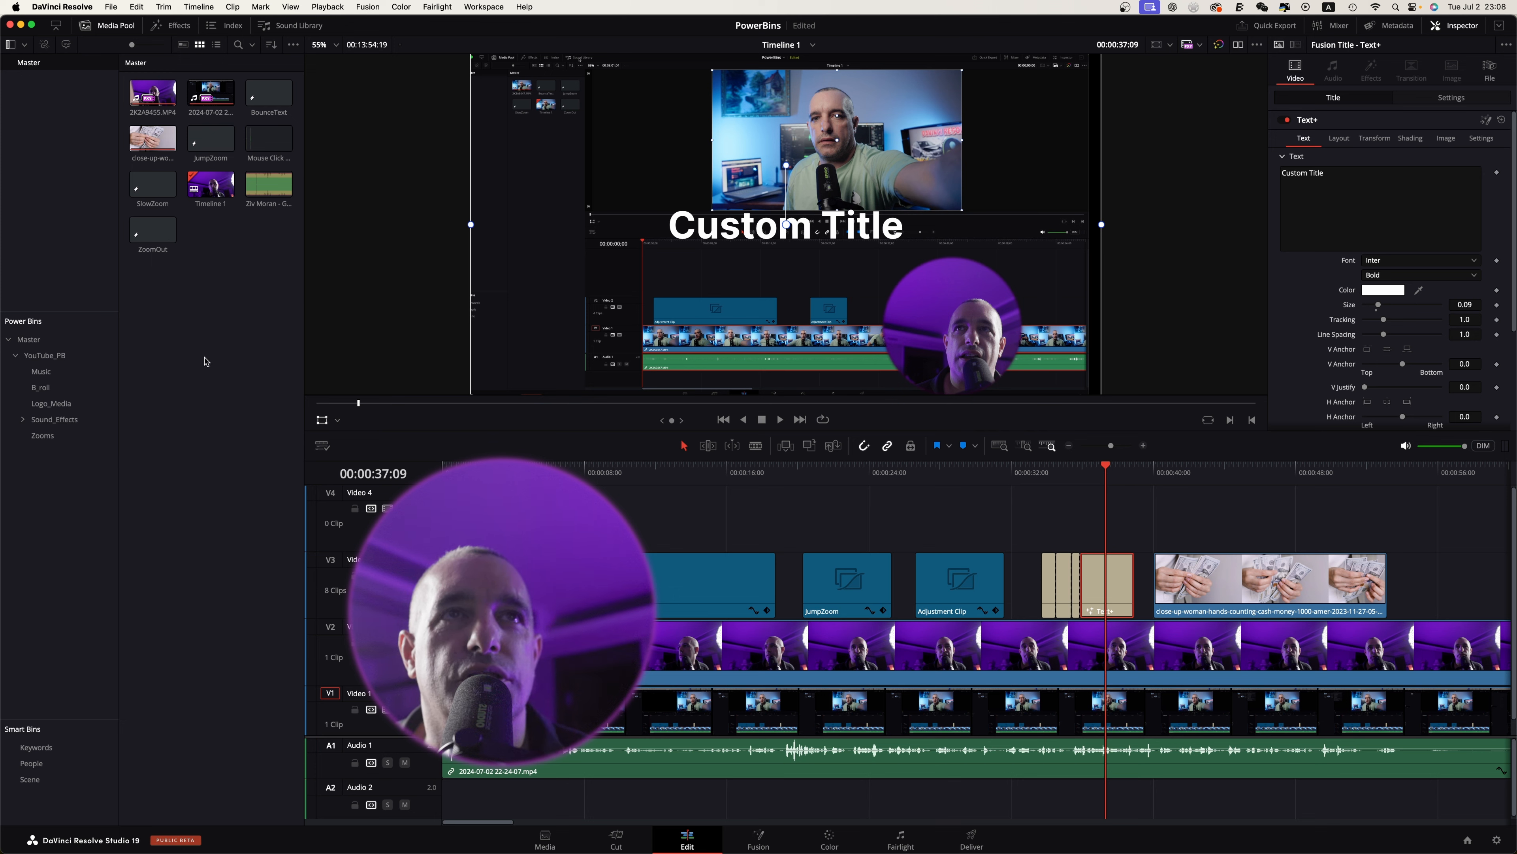
pyautogui.click(268, 101)
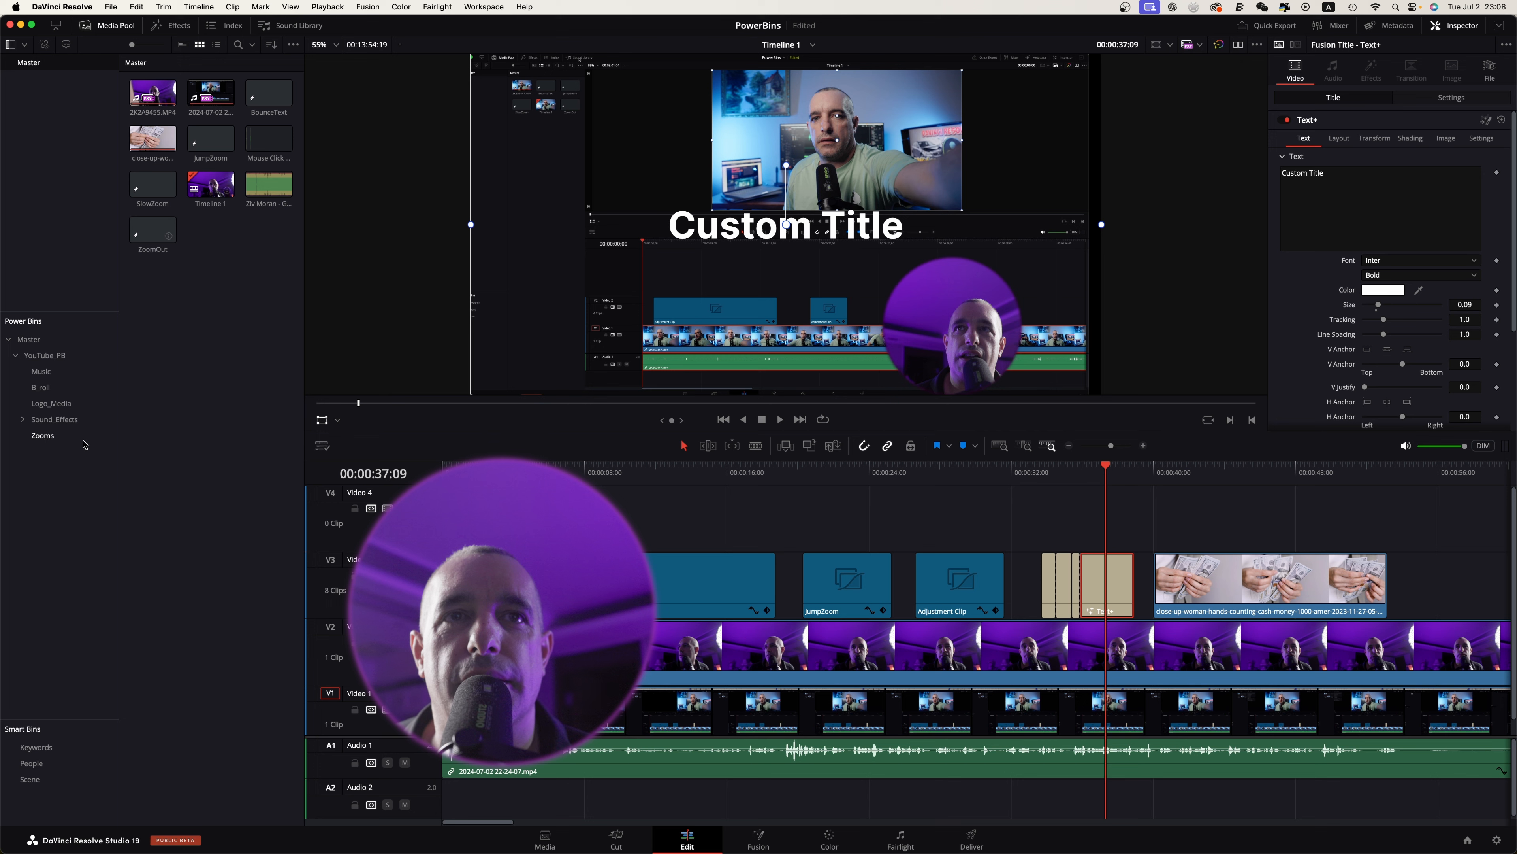
pyautogui.rightClick(89, 484)
pyautogui.click(97, 484)
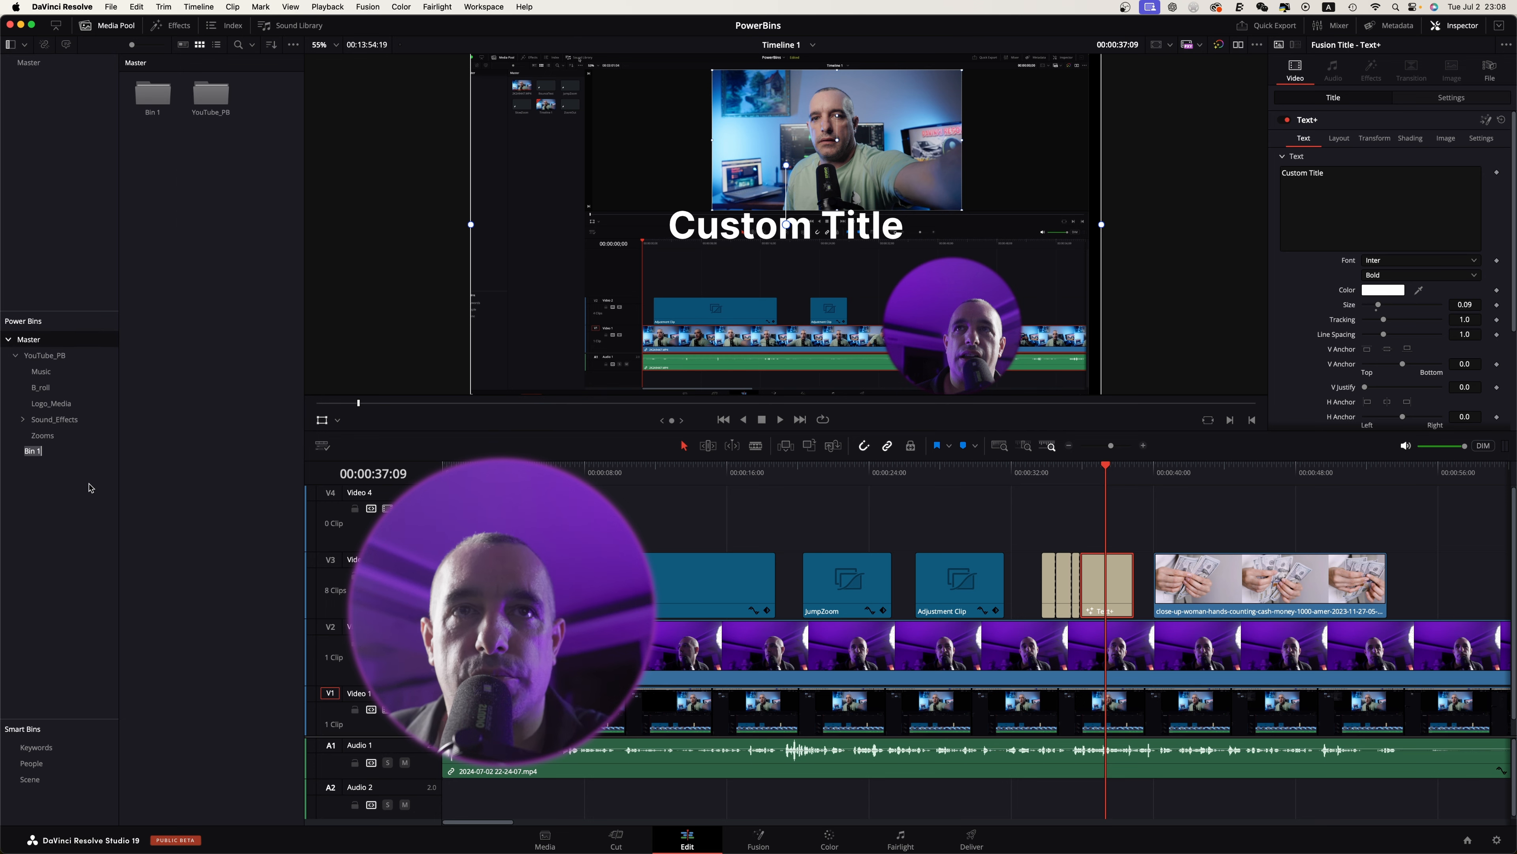
pyautogui.write('Text+')
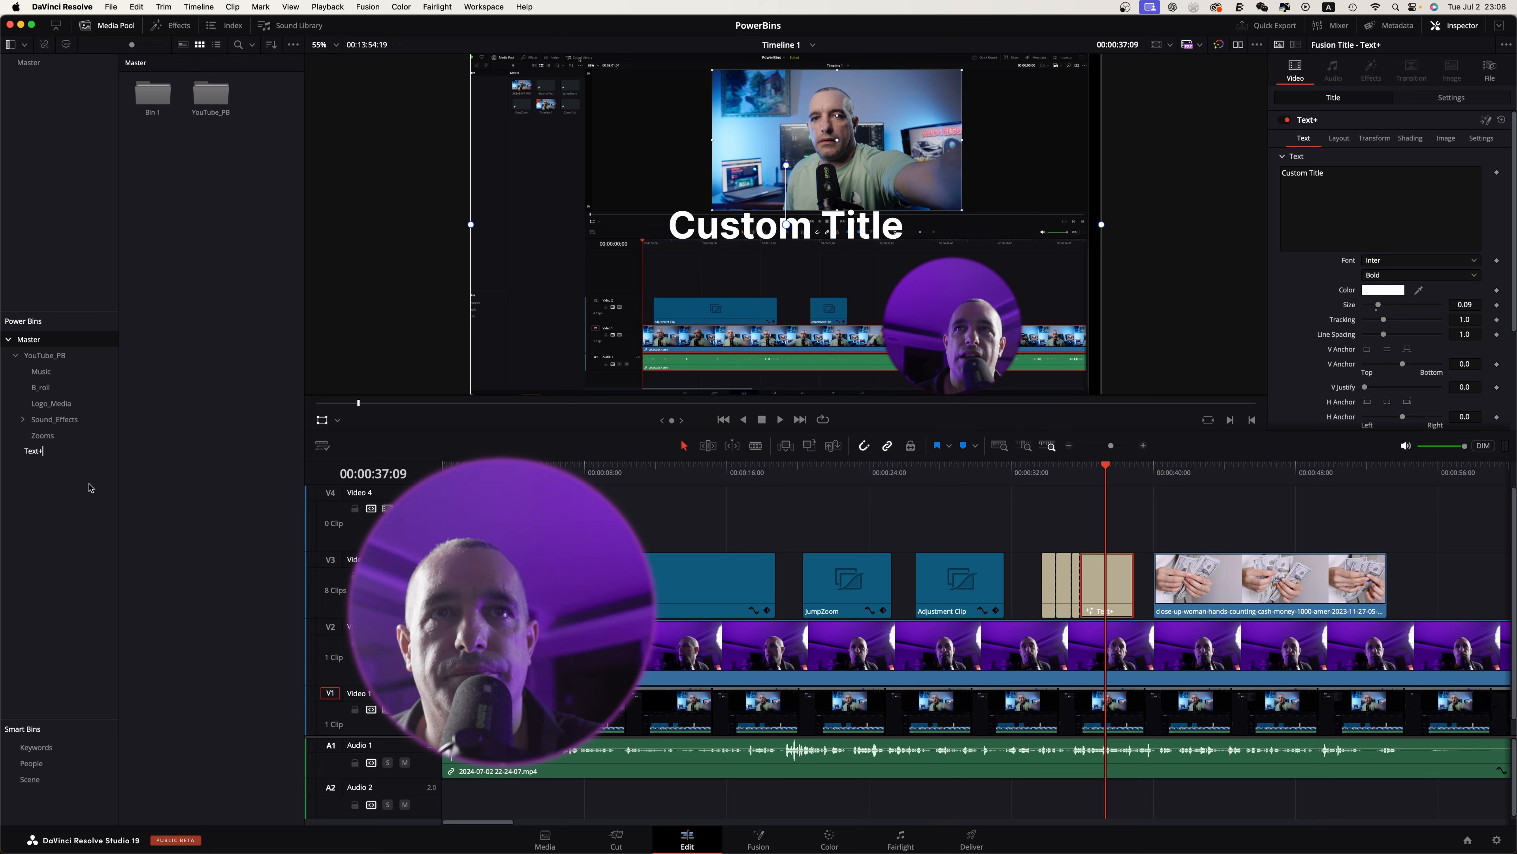
pyautogui.press('Return')
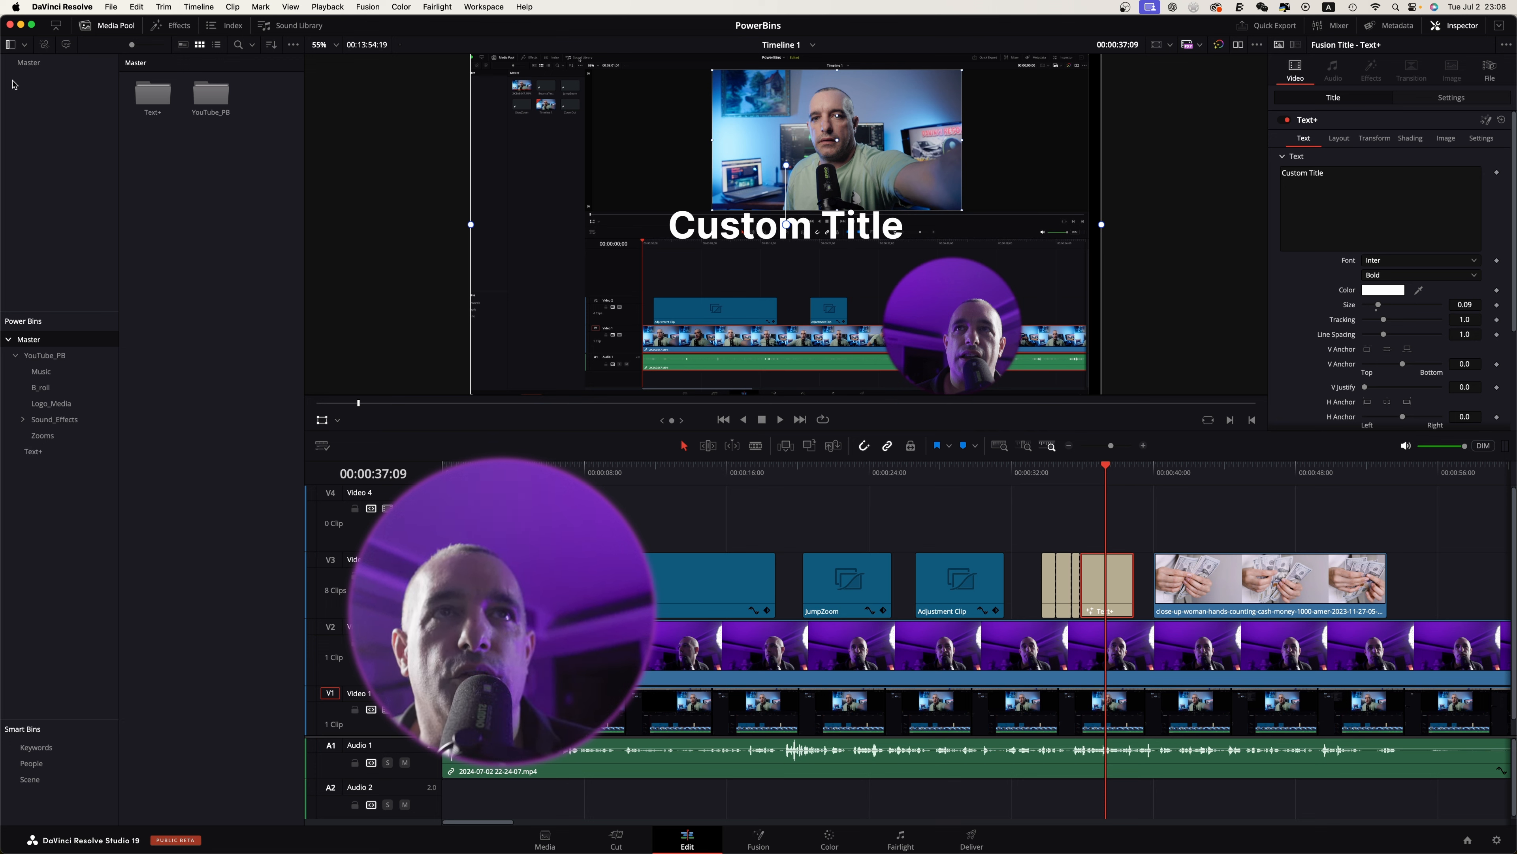
# Step: Copy the BounceText clip from the project's Master bin into the Text+ power bin and nest that bin inside YouTube_PB
pyautogui.click(34, 63)
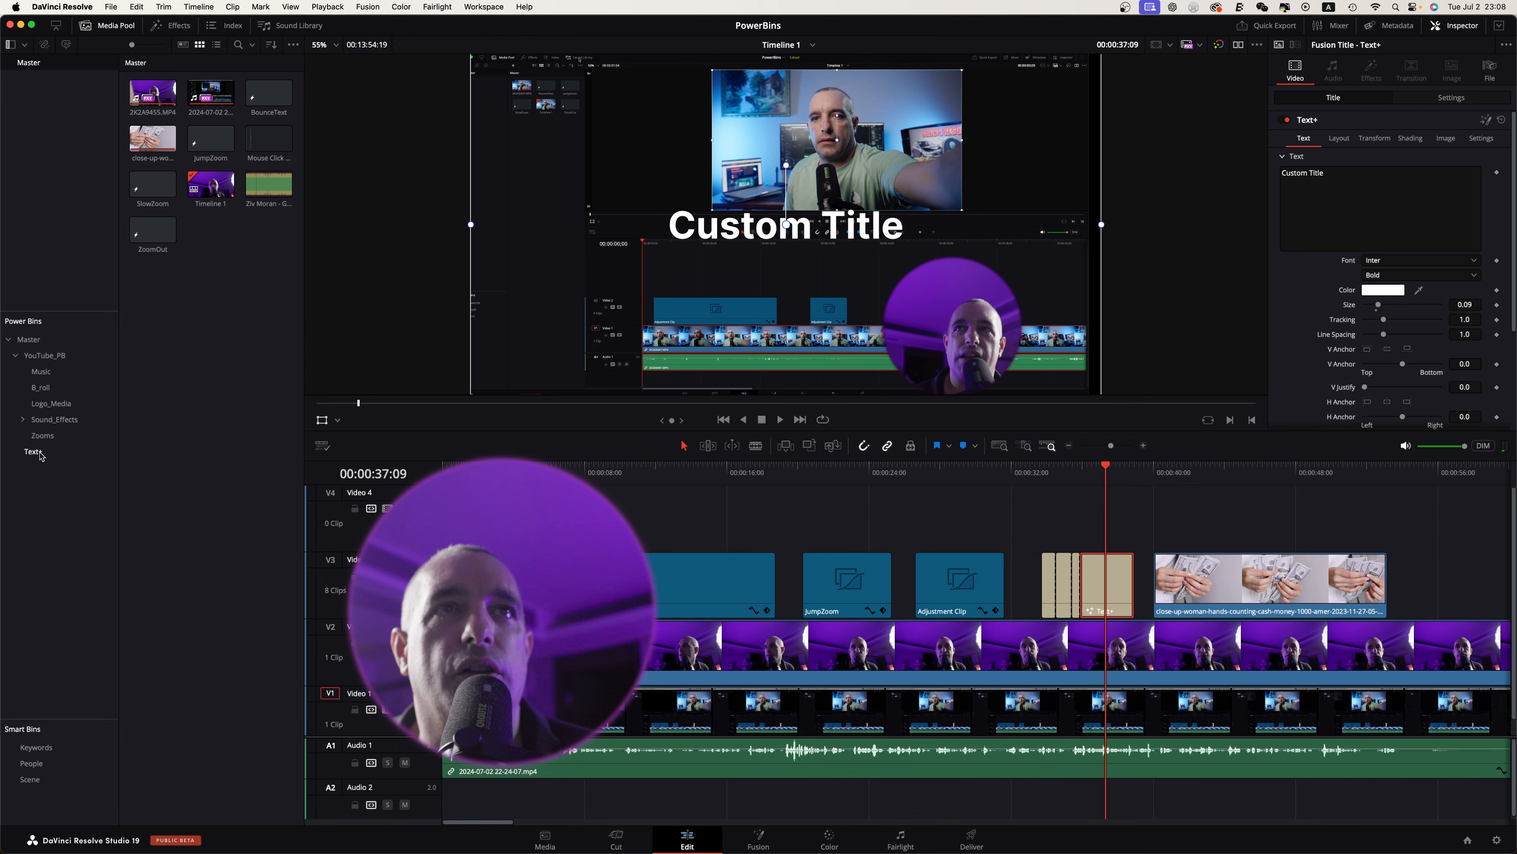
pyautogui.moveTo(269, 96); pyautogui.dragTo(34, 458)
pyautogui.click(33, 456)
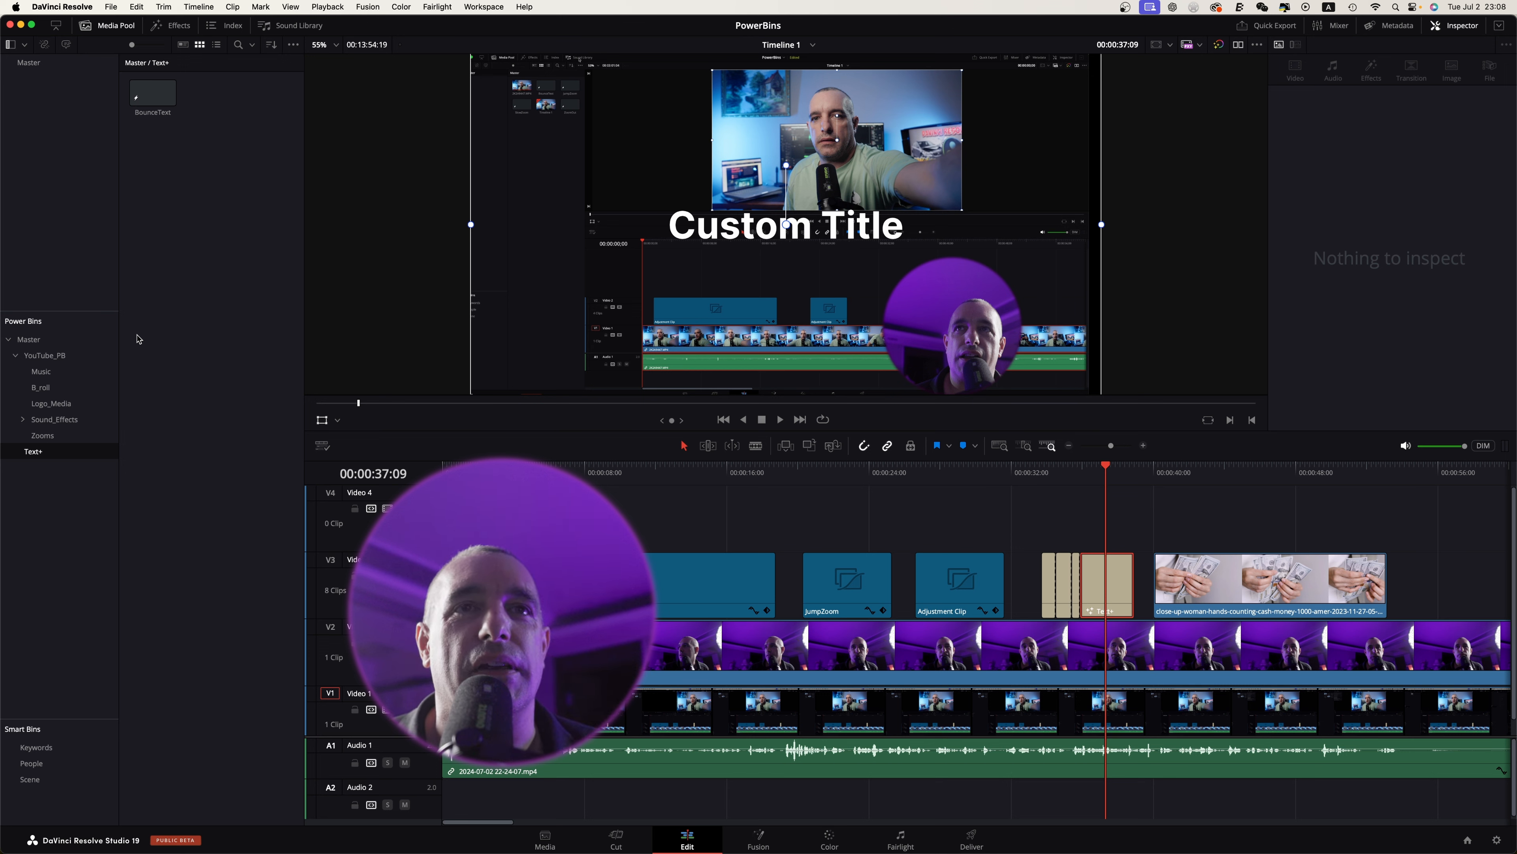
pyautogui.click(12, 339)
pyautogui.click(44, 355)
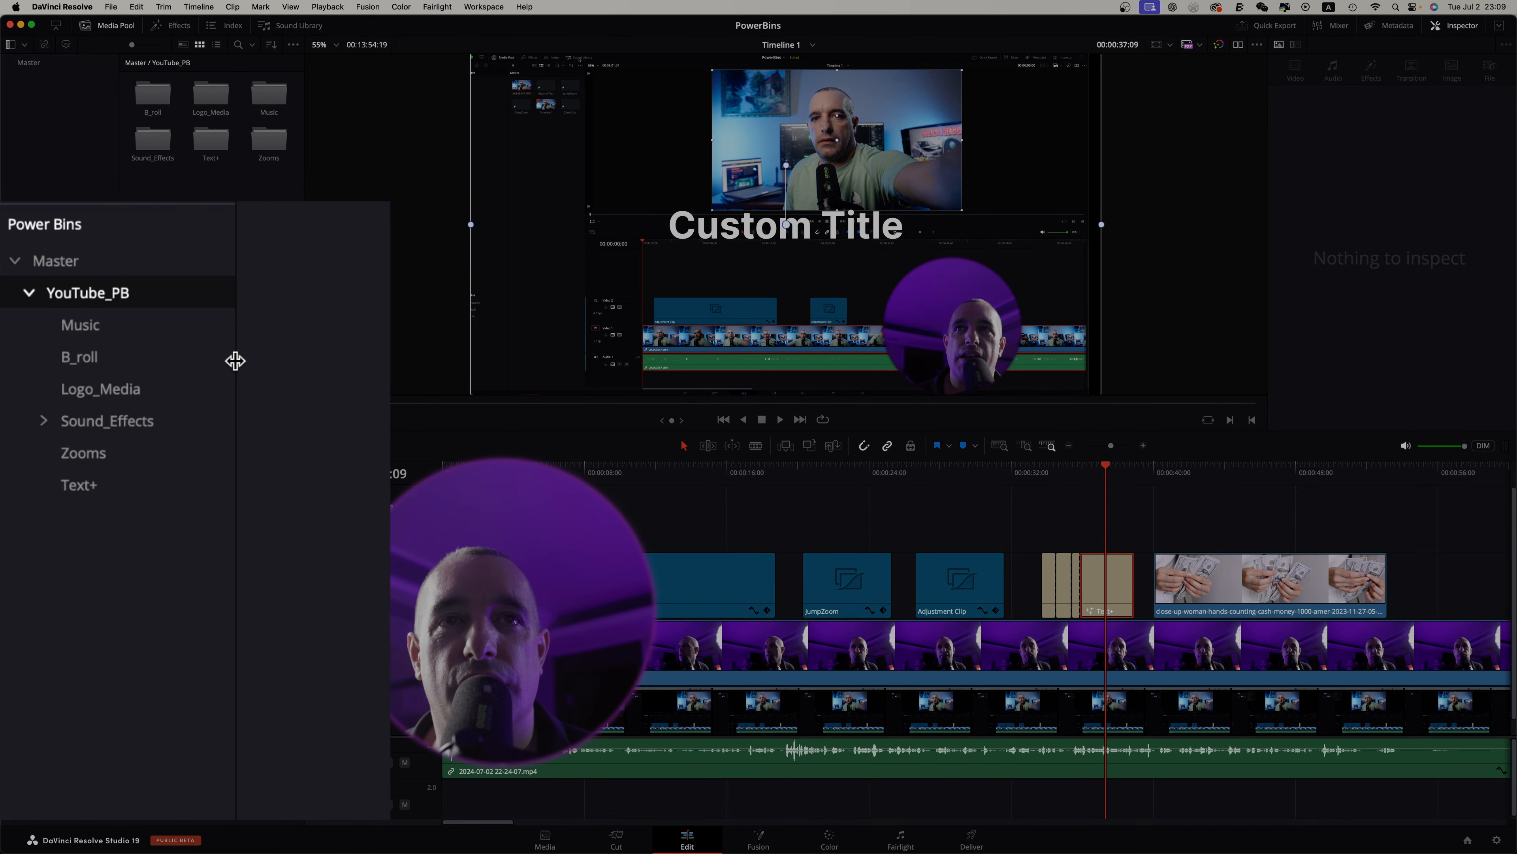
# Step: Export the YouTube_PB power bin to the Edit SSD drive as YouTube_PB_Demo
pyautogui.rightClick(100, 307)
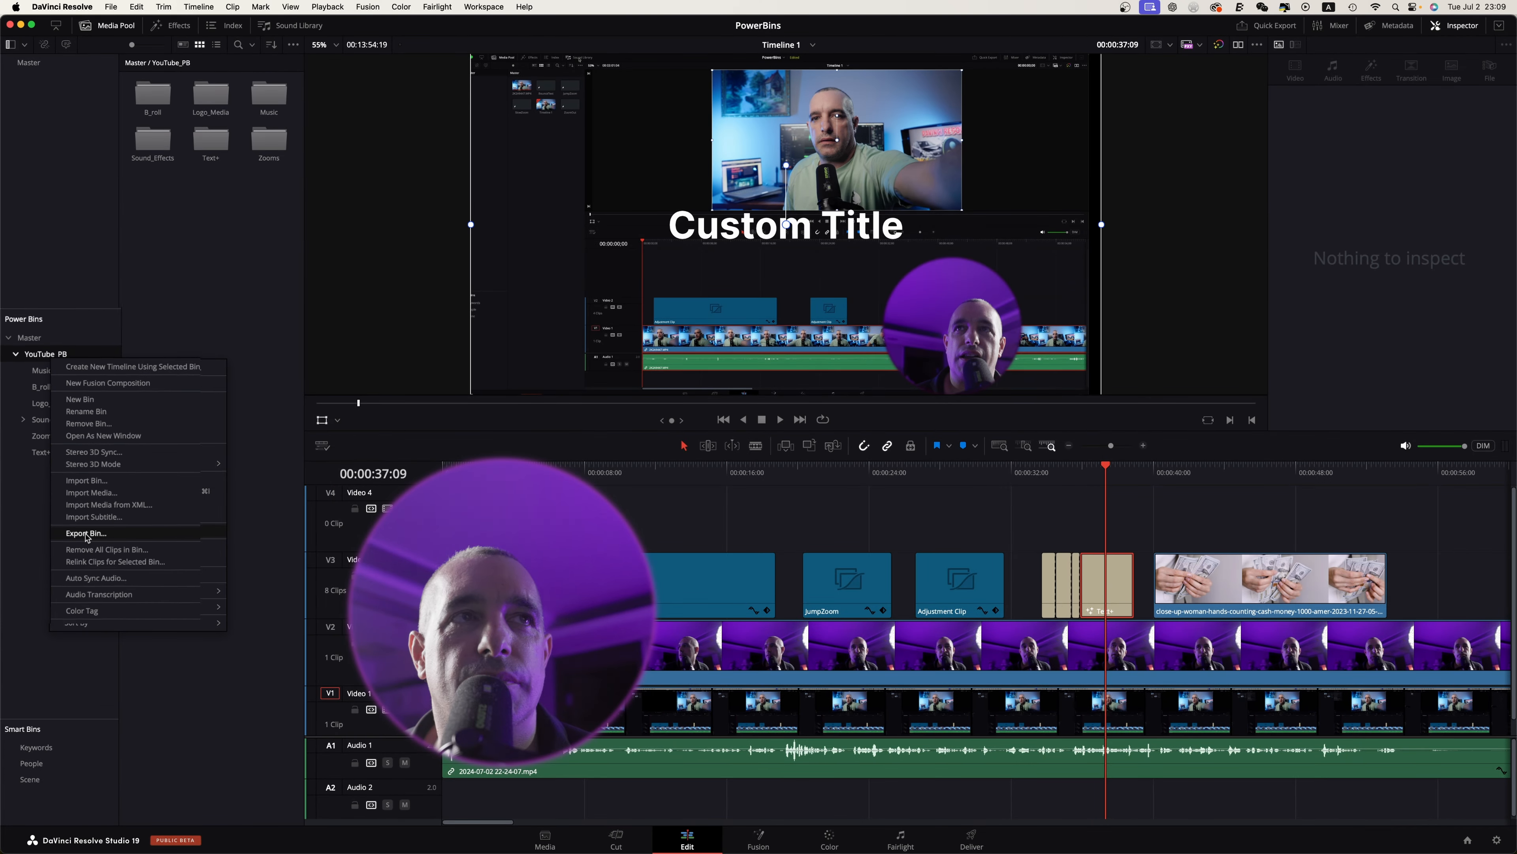
pyautogui.click(167, 644)
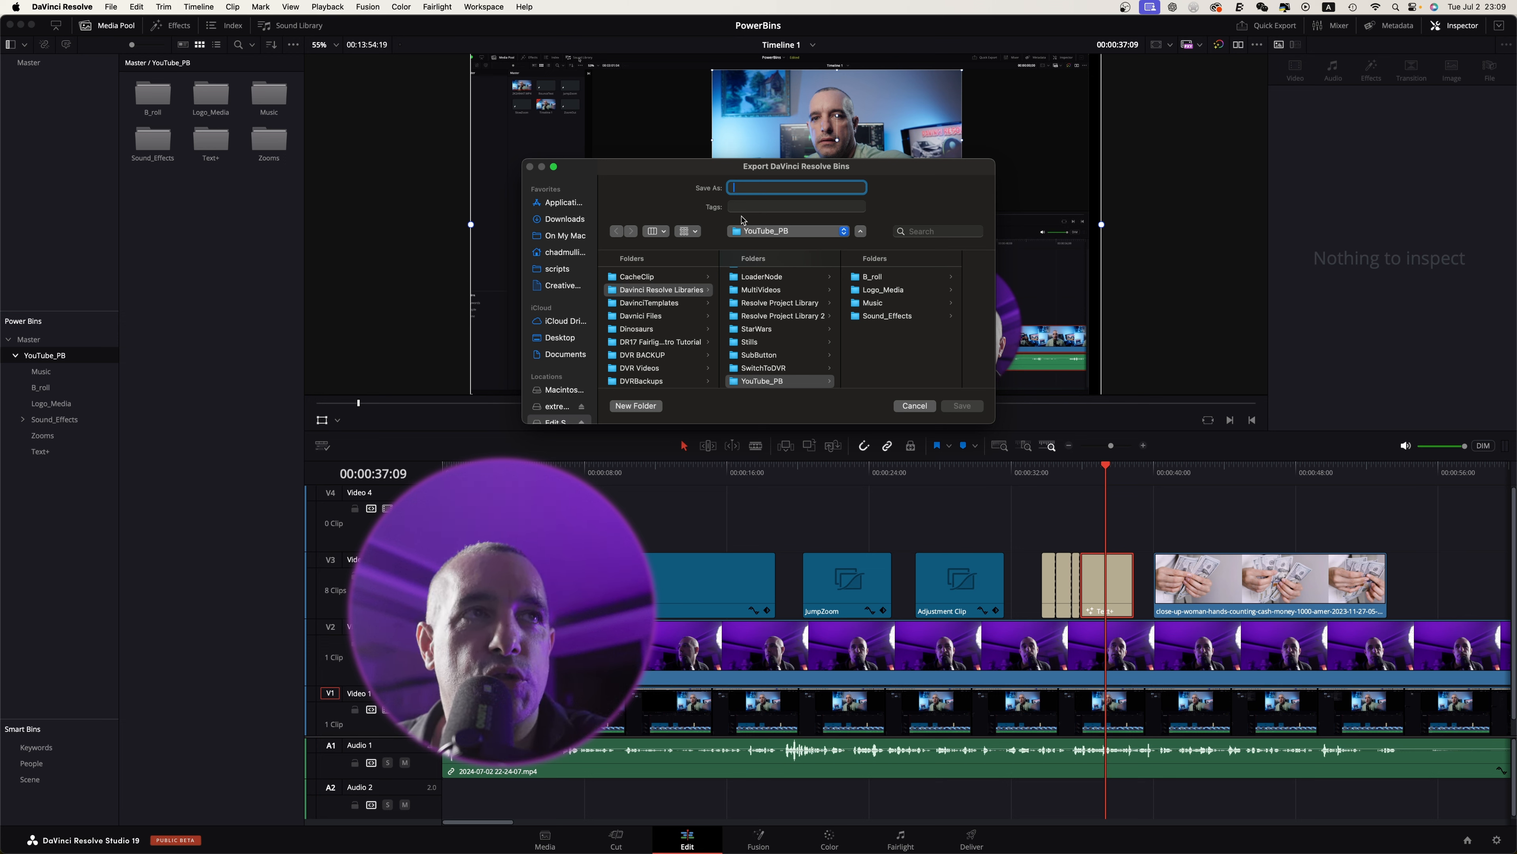
pyautogui.write('YouTube_PB_Demo')
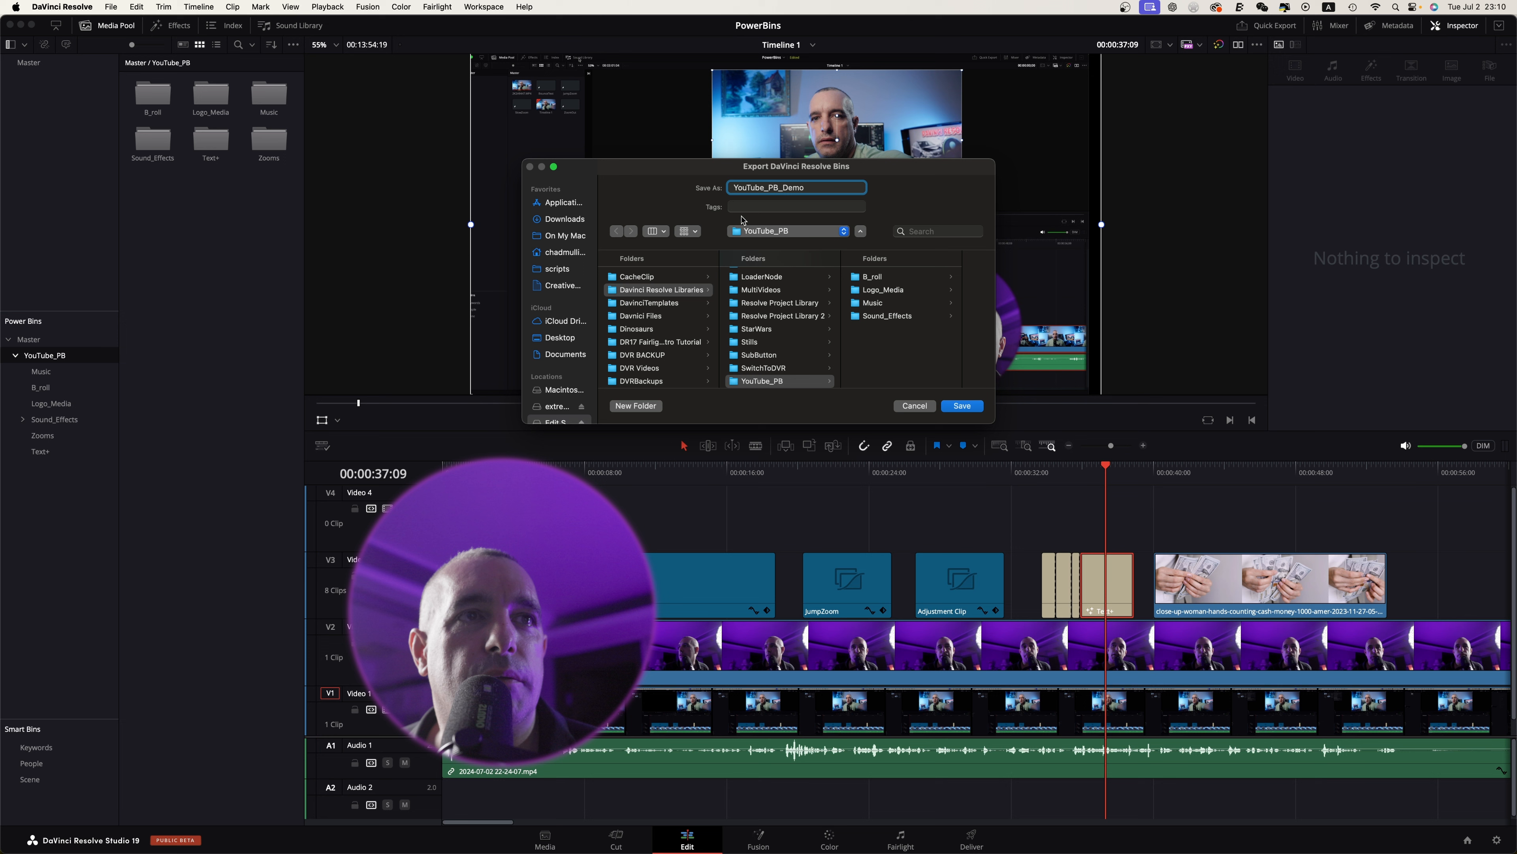
pyautogui.scroll(-2, 550, 378)
pyautogui.click(575, 399)
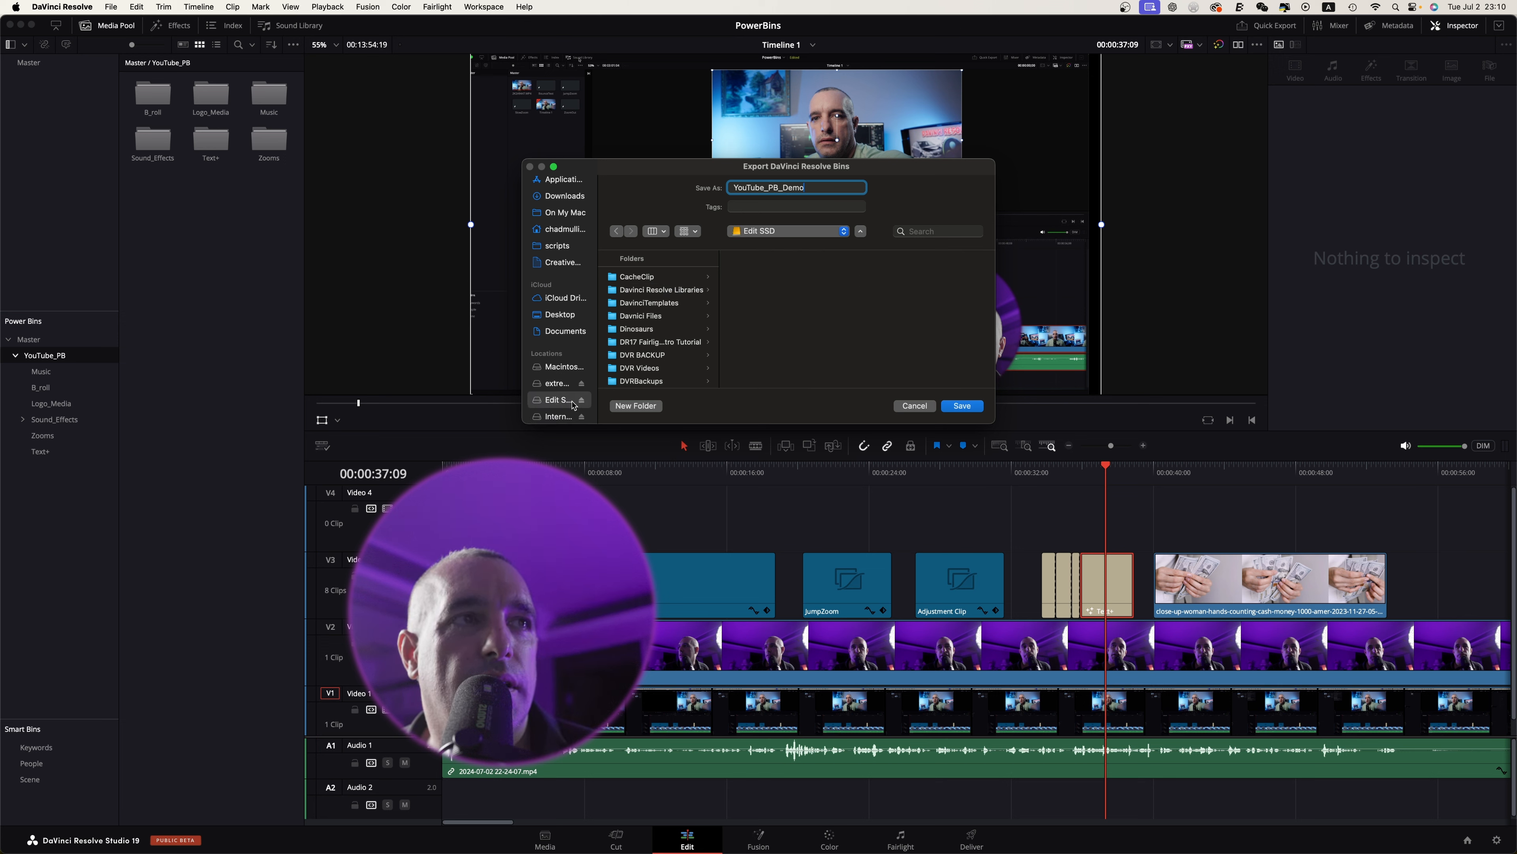
pyautogui.click(963, 406)
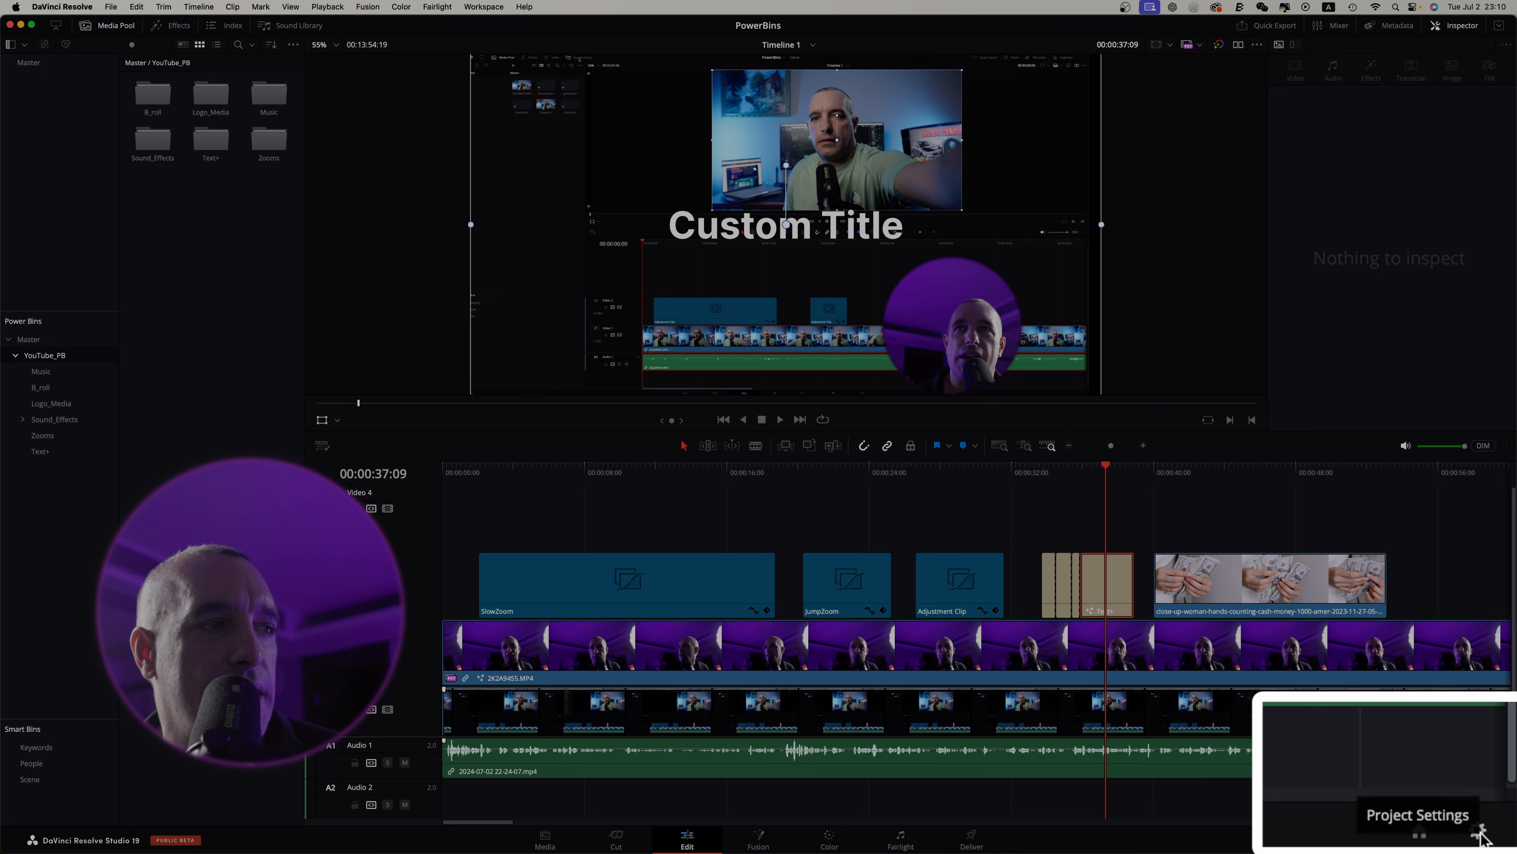
# Step: Open the AudioMixer project and browse the YouTube_PB power bin and its Music bin there
pyautogui.click(1420, 833)
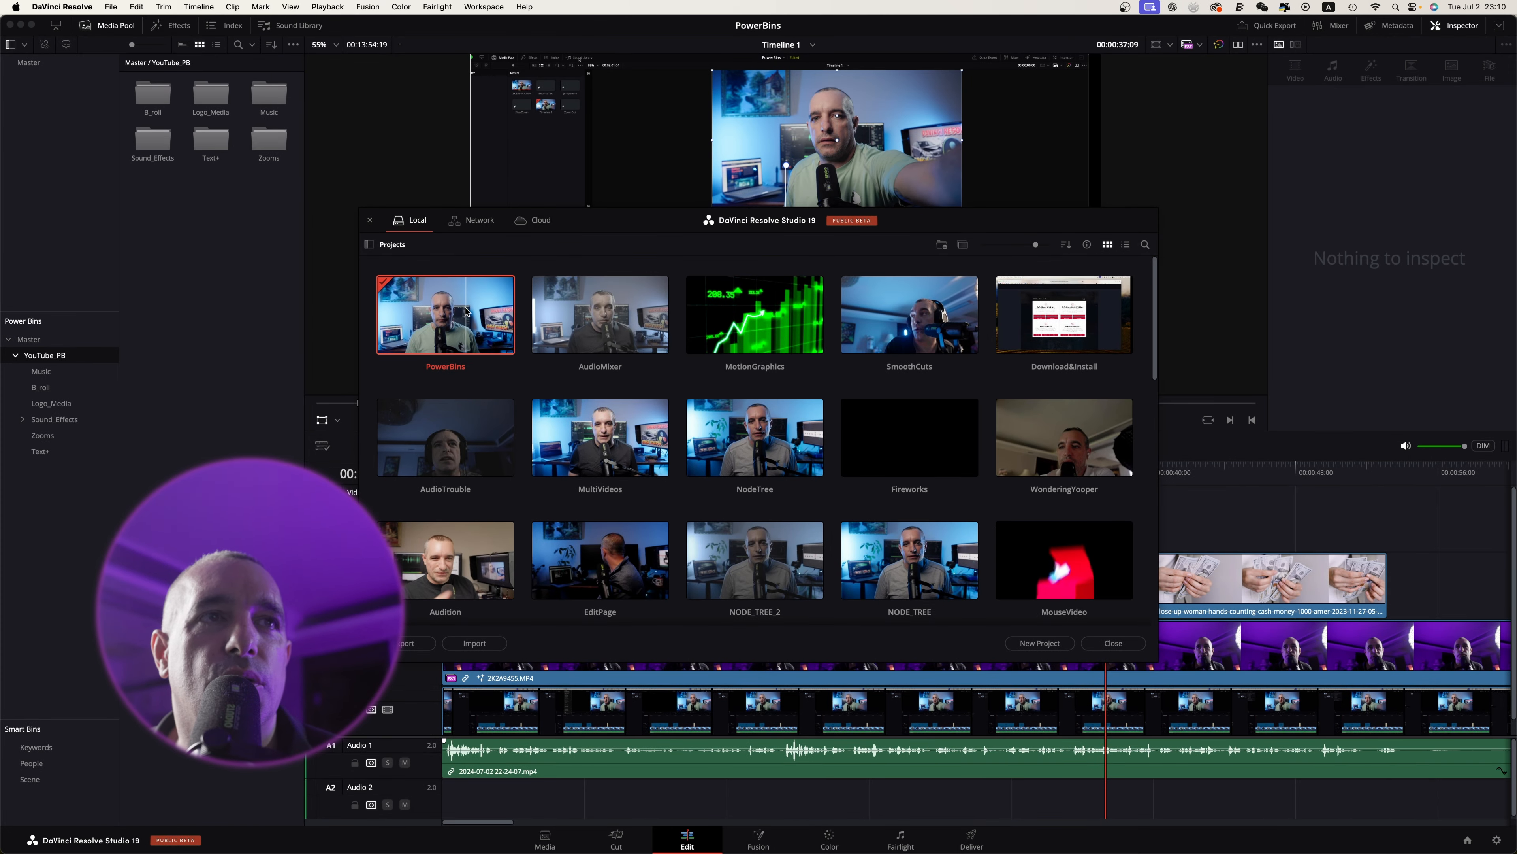
pyautogui.doubleClick(592, 324)
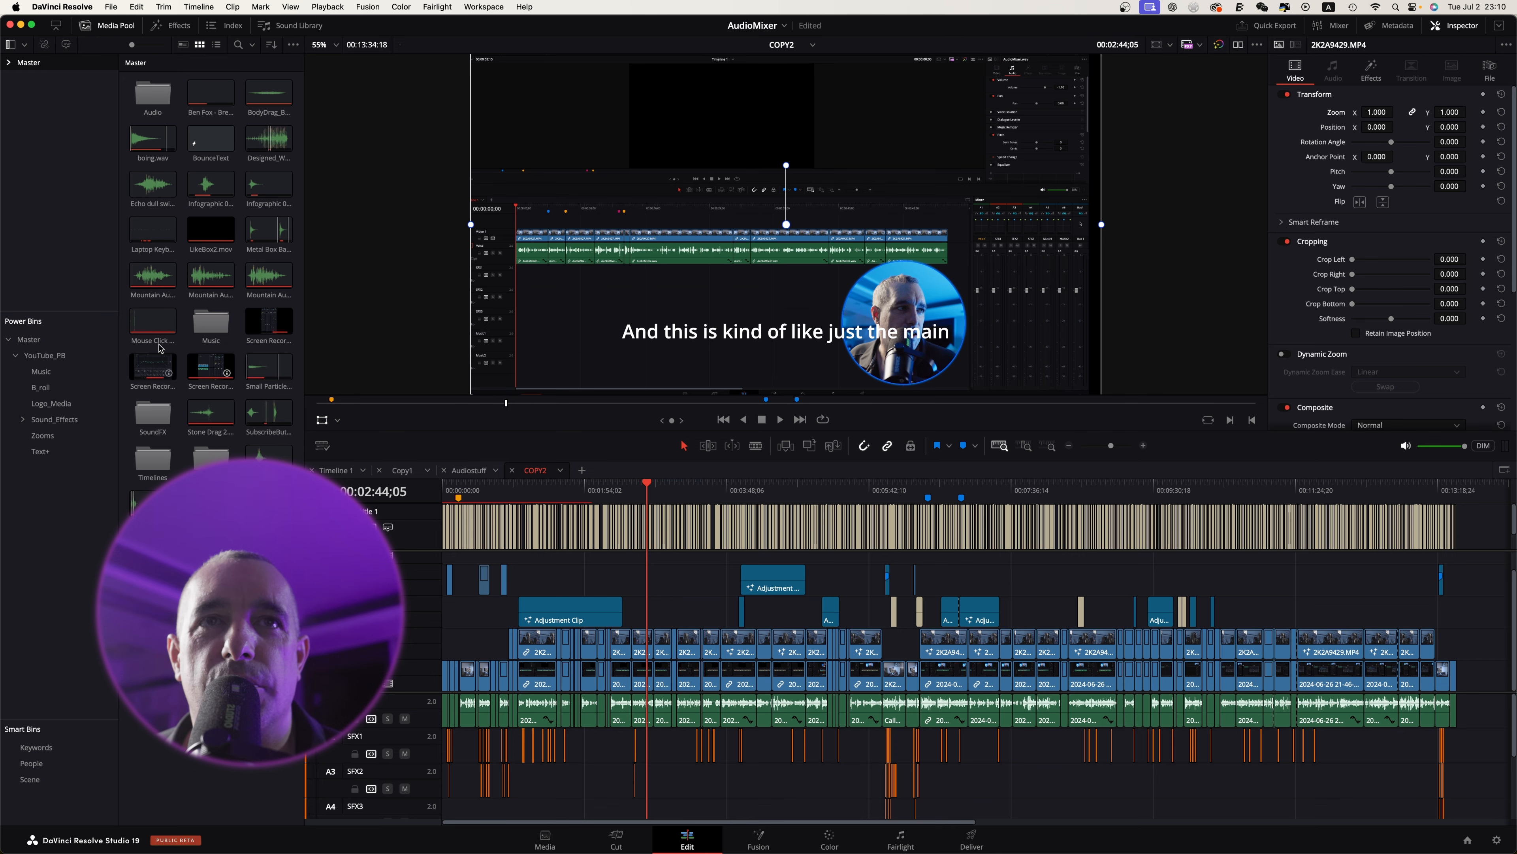
pyautogui.click(35, 357)
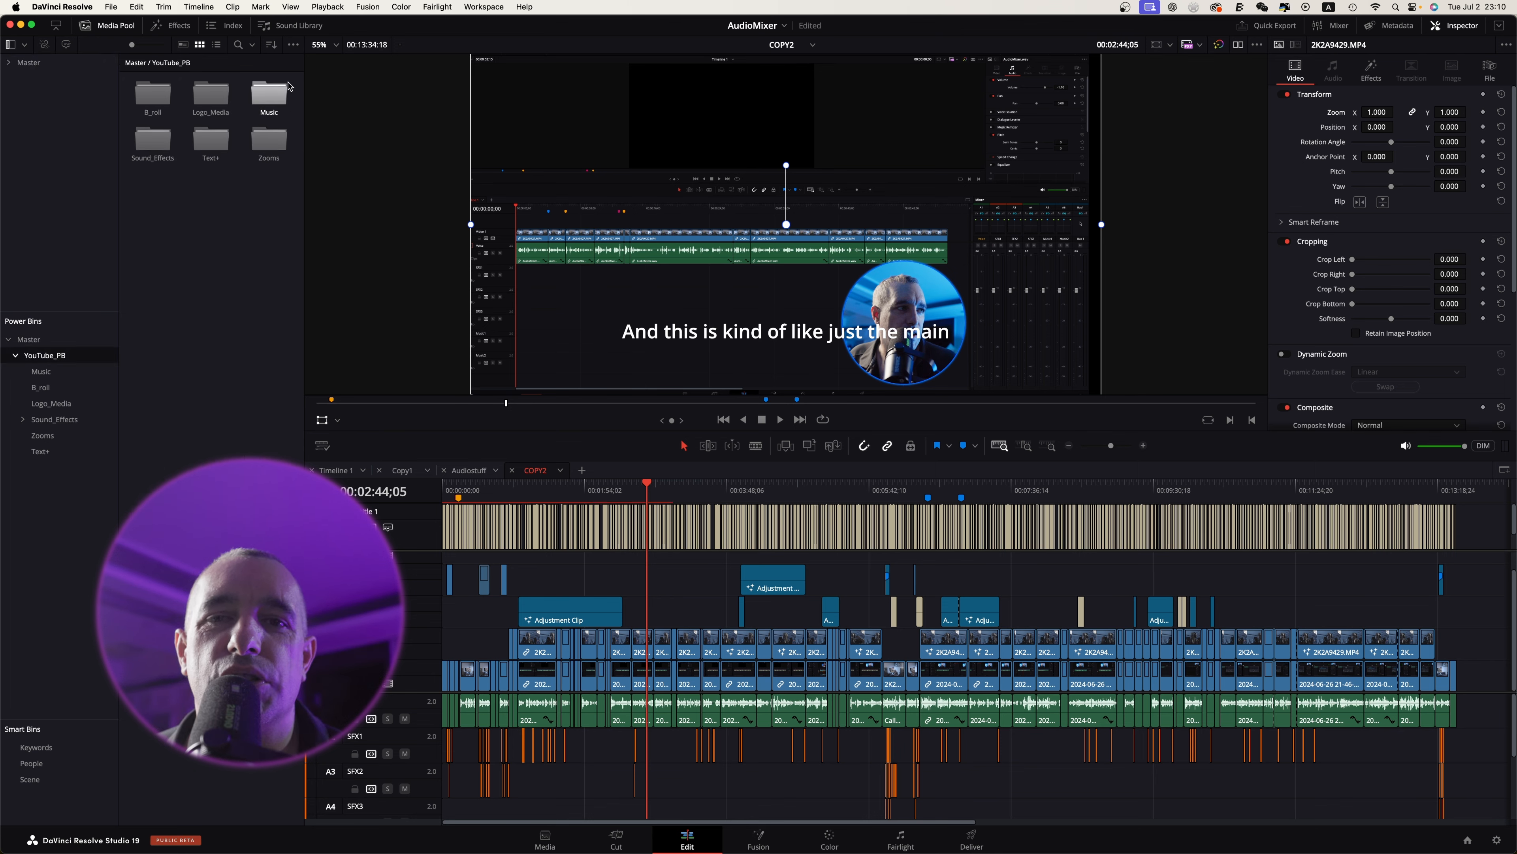
pyautogui.click(47, 392)
pyautogui.click(39, 371)
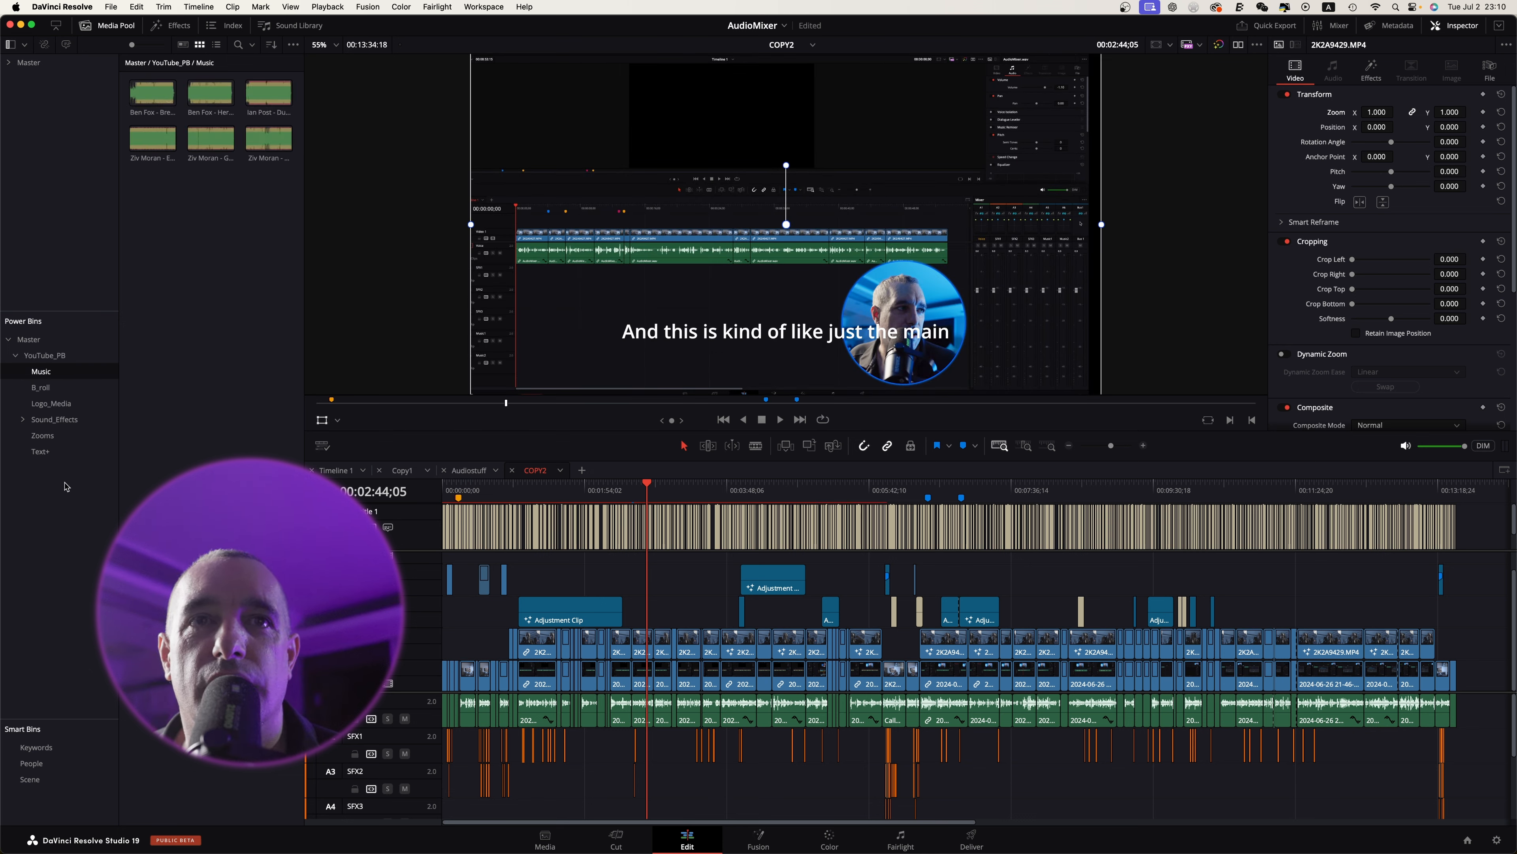
# Step: Place ZoomOut from the Zooms power bin above the footage at 00:02:44:05 in the COPY2 timeline and preview it
pyautogui.click(111, 439)
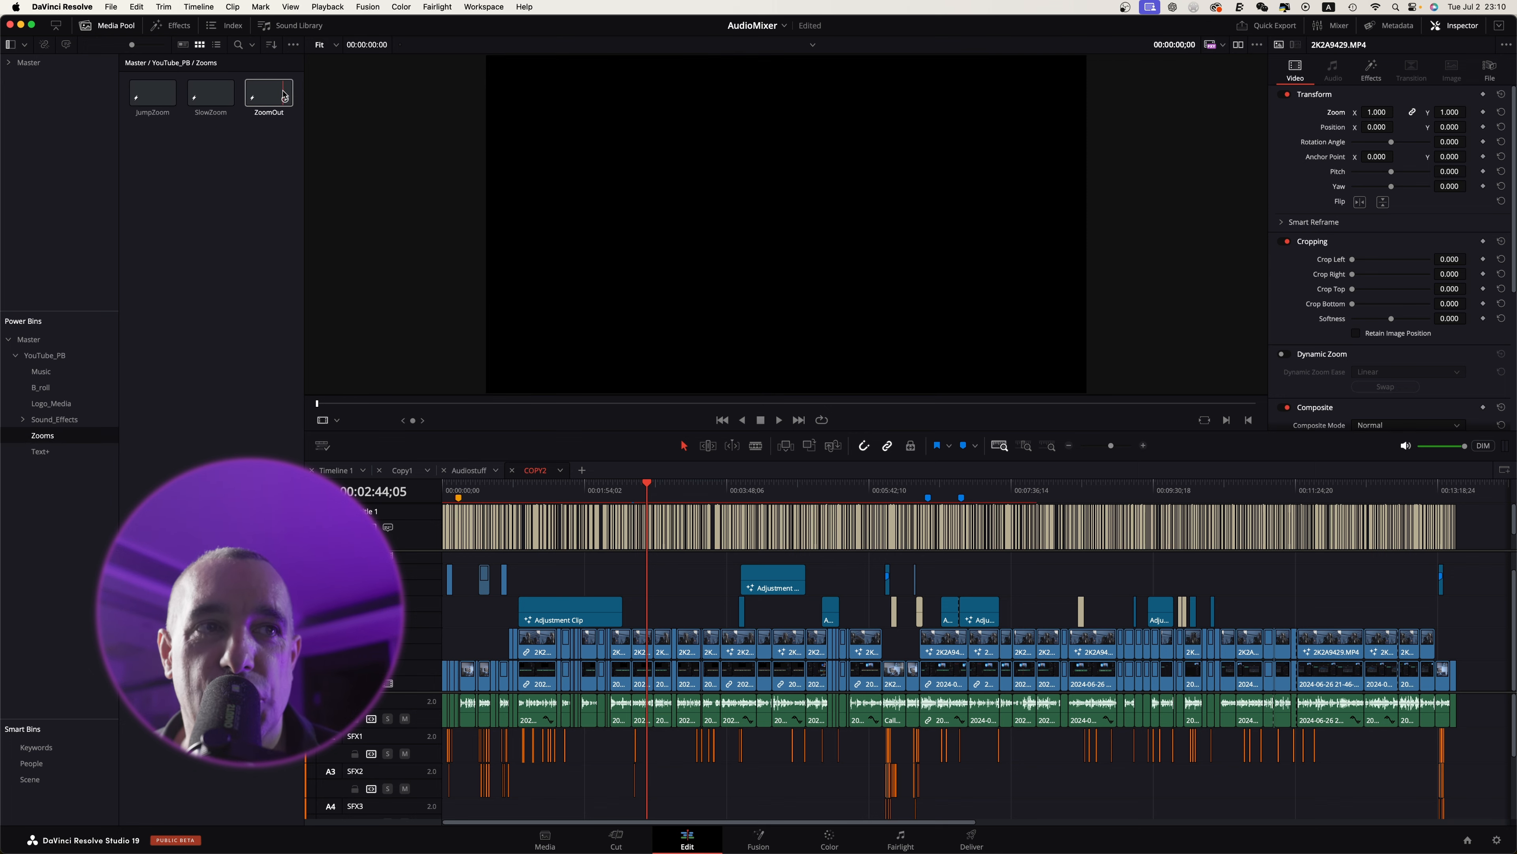
pyautogui.moveTo(283, 96); pyautogui.dragTo(651, 609)
pyautogui.press('space')
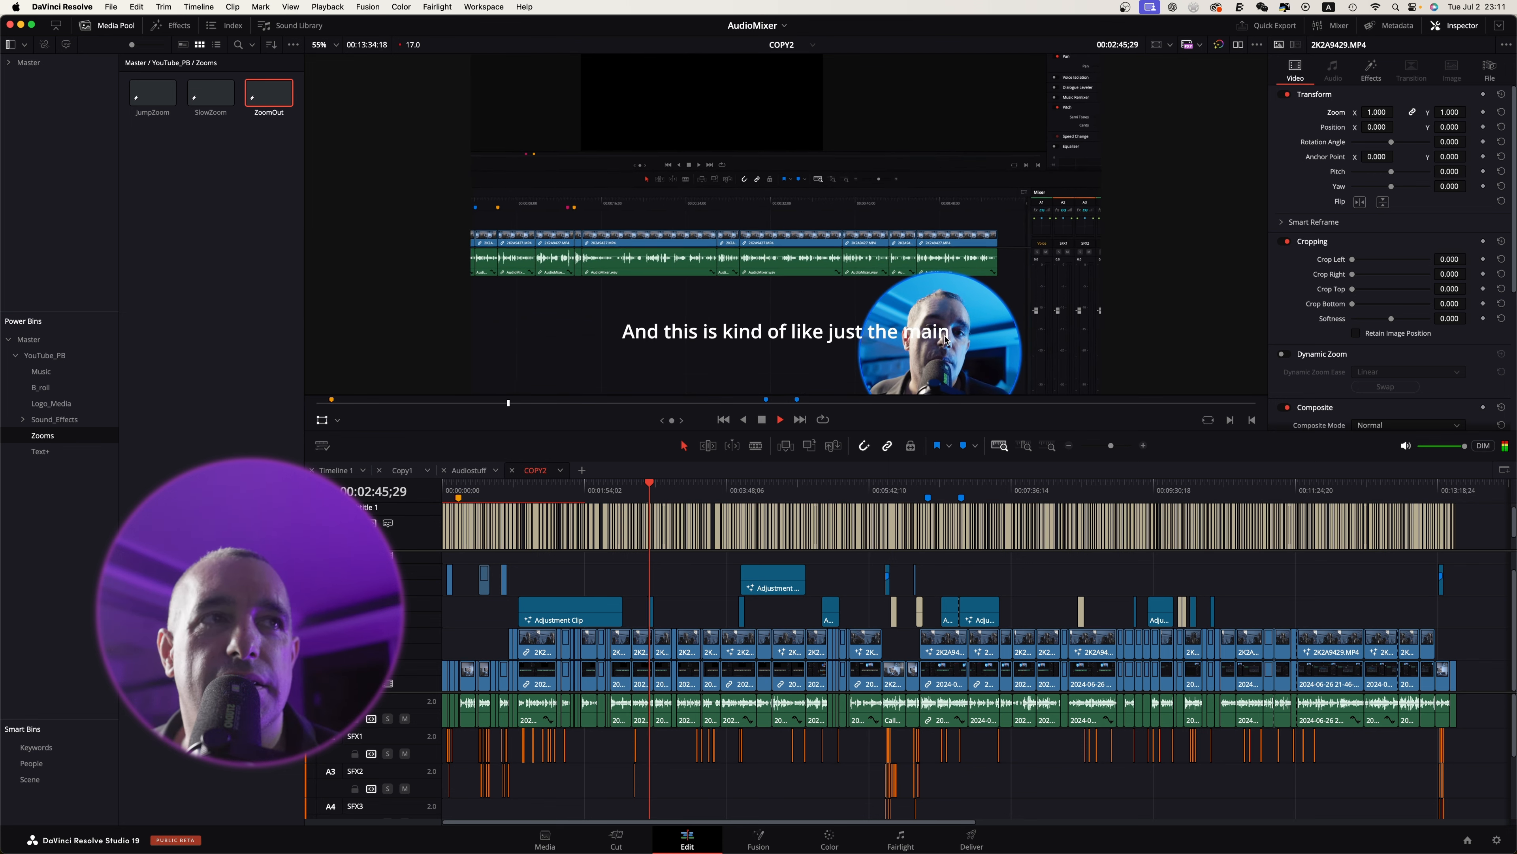
# Step: Open the StarWarsFanFilm project from the DVR_TUTORIALS project library and check its Master power bin
pyautogui.press('space')
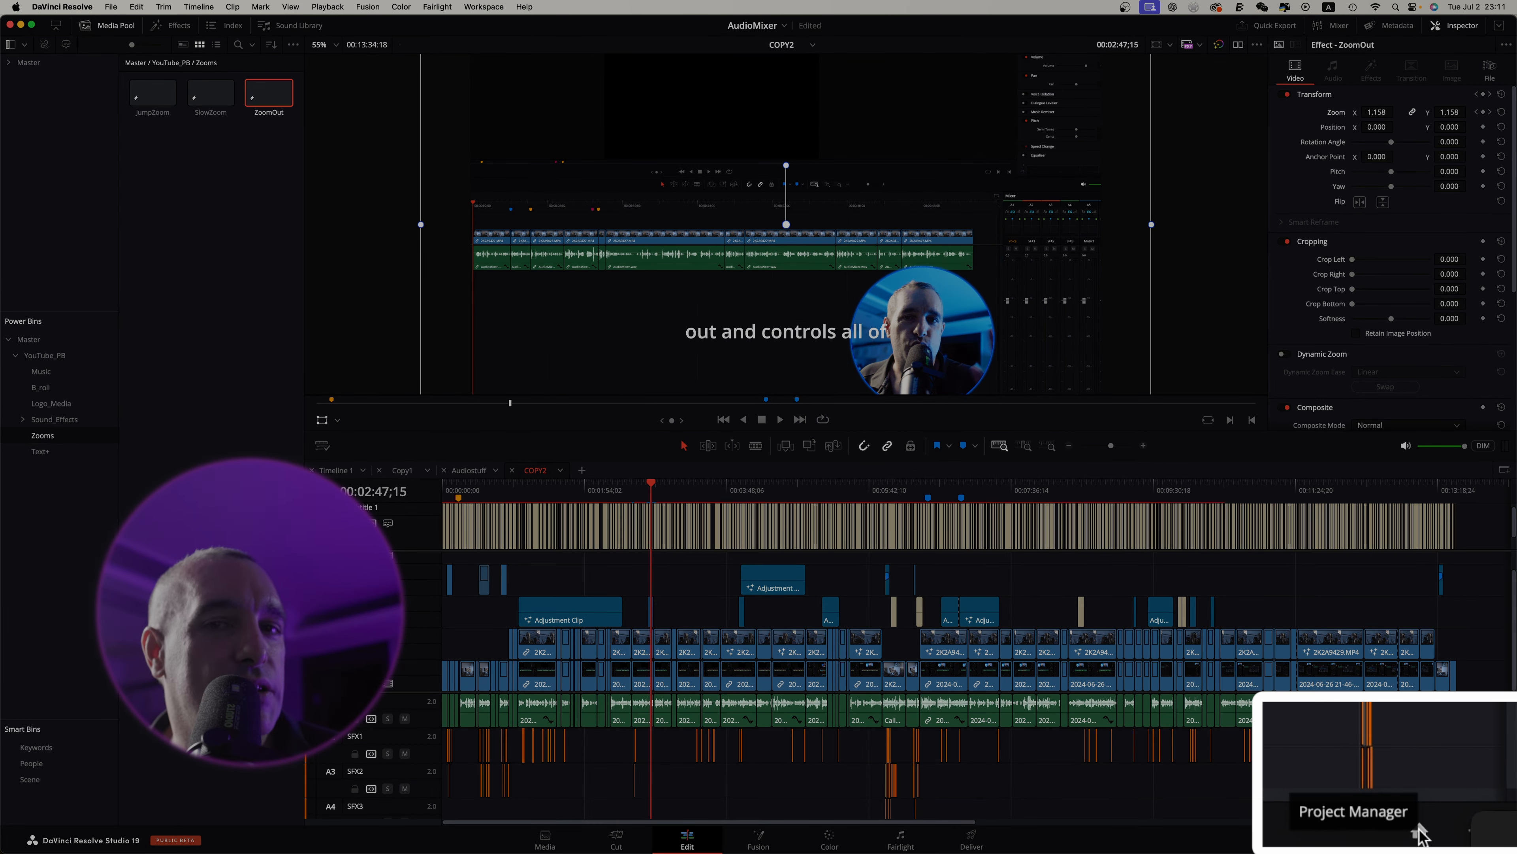
pyautogui.click(1468, 840)
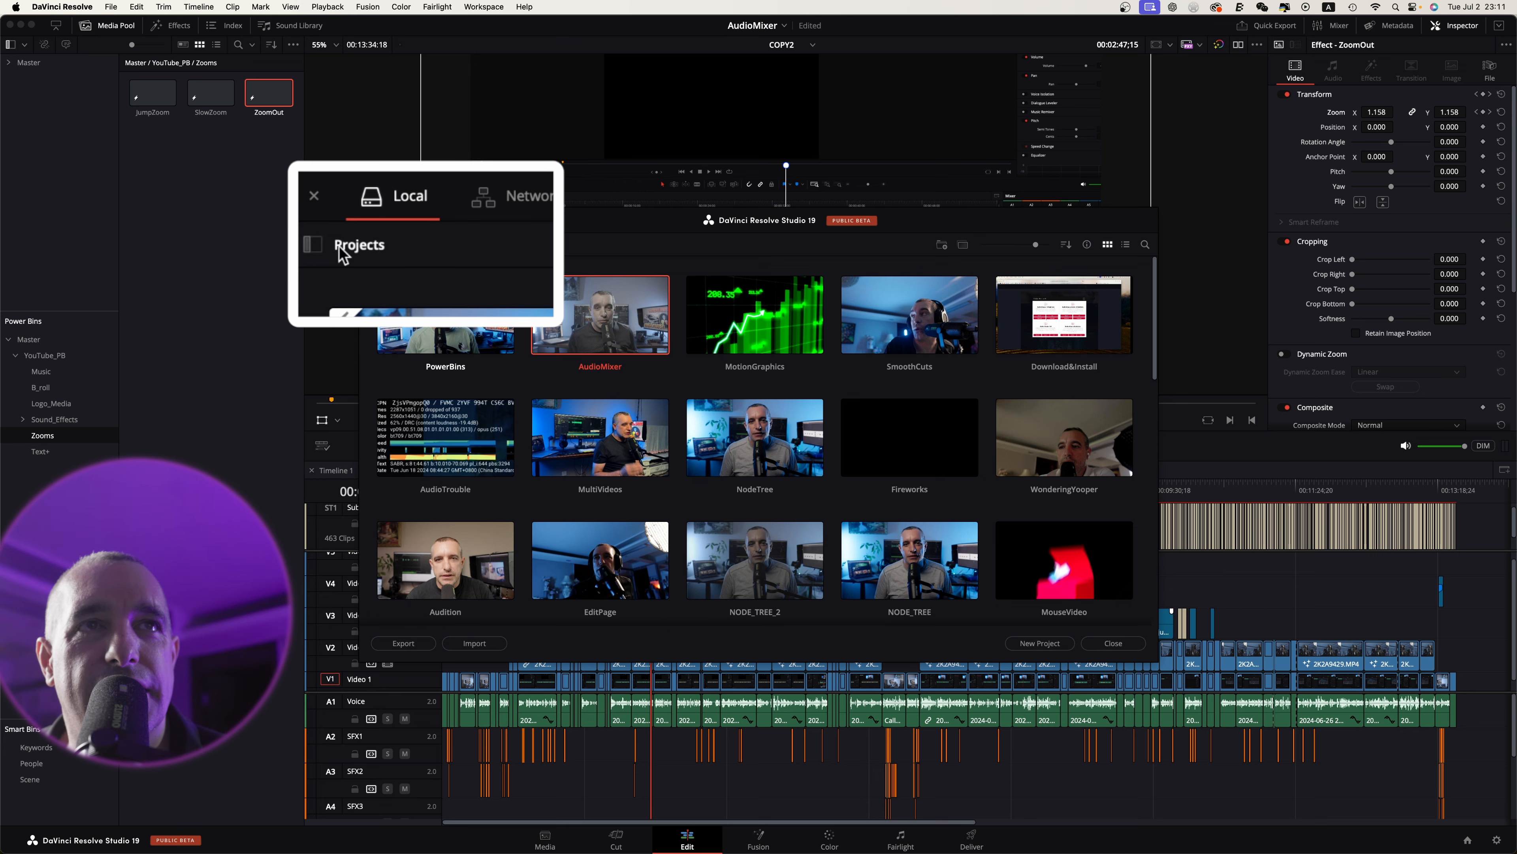
pyautogui.click(317, 249)
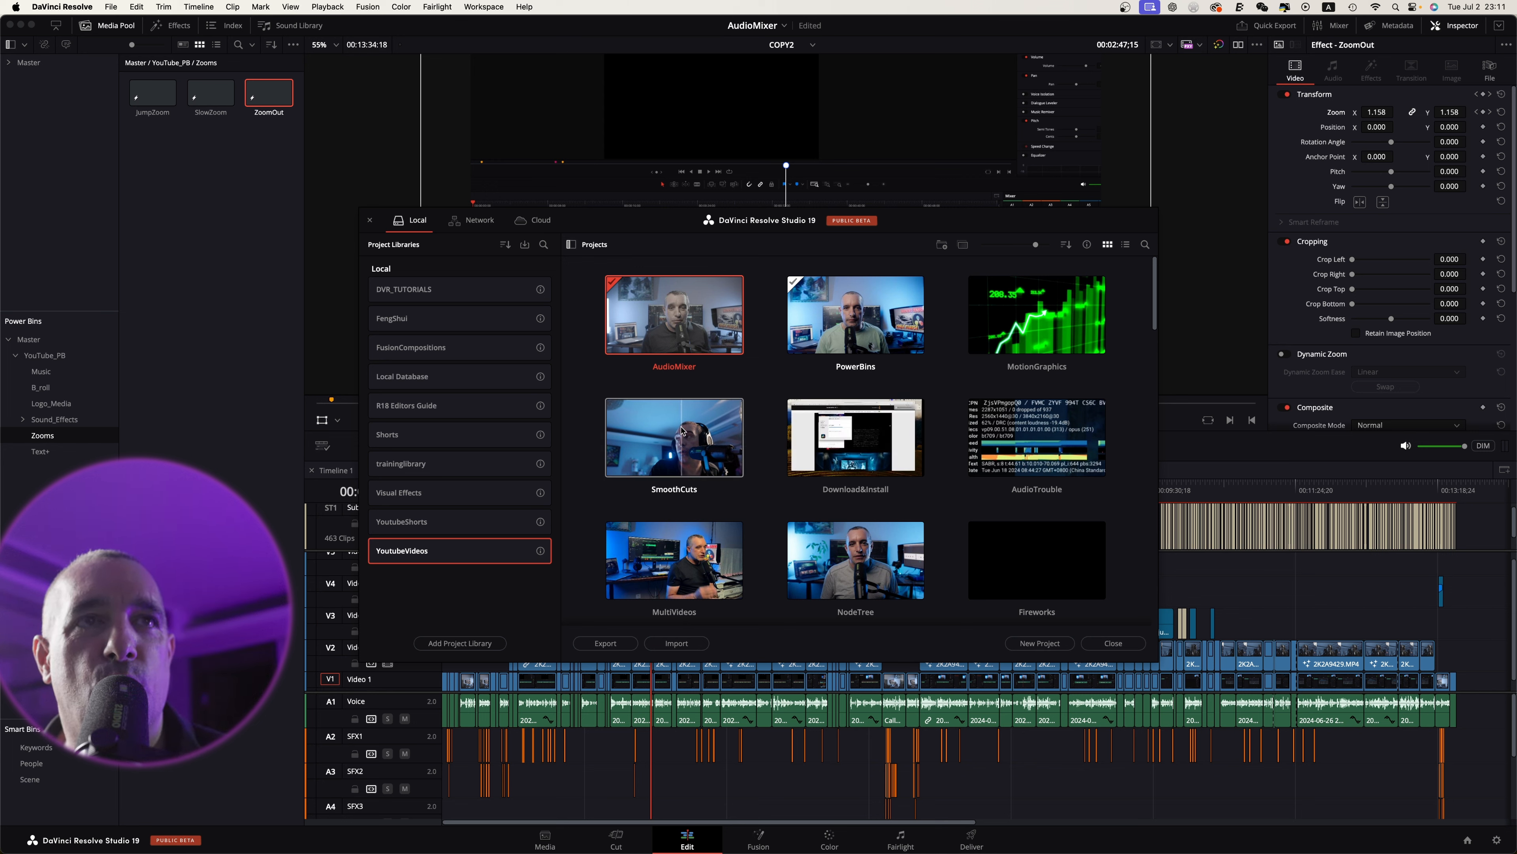
pyautogui.click(408, 290)
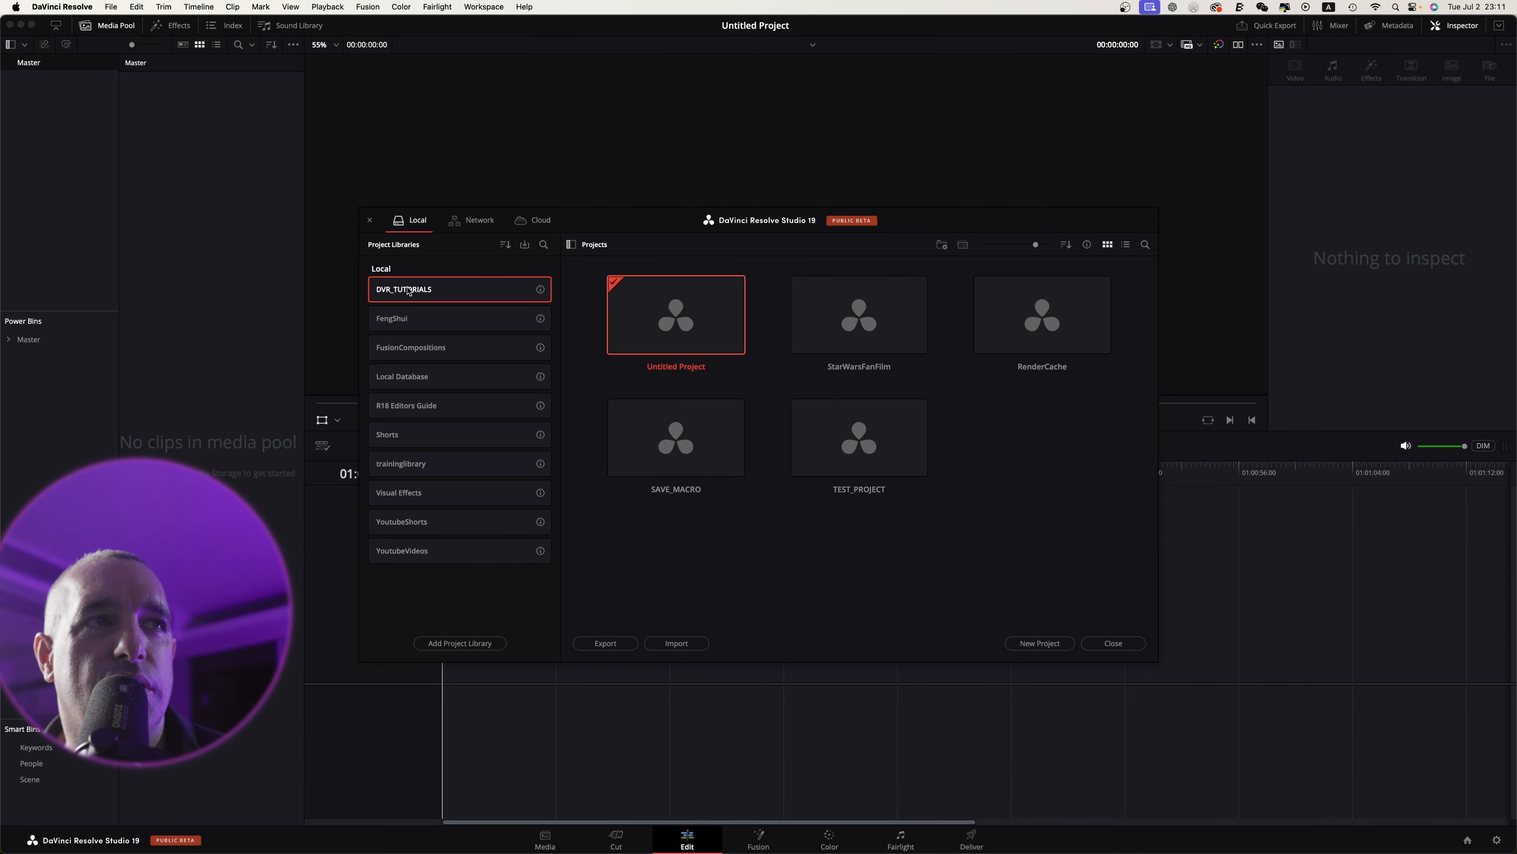
pyautogui.doubleClick(874, 313)
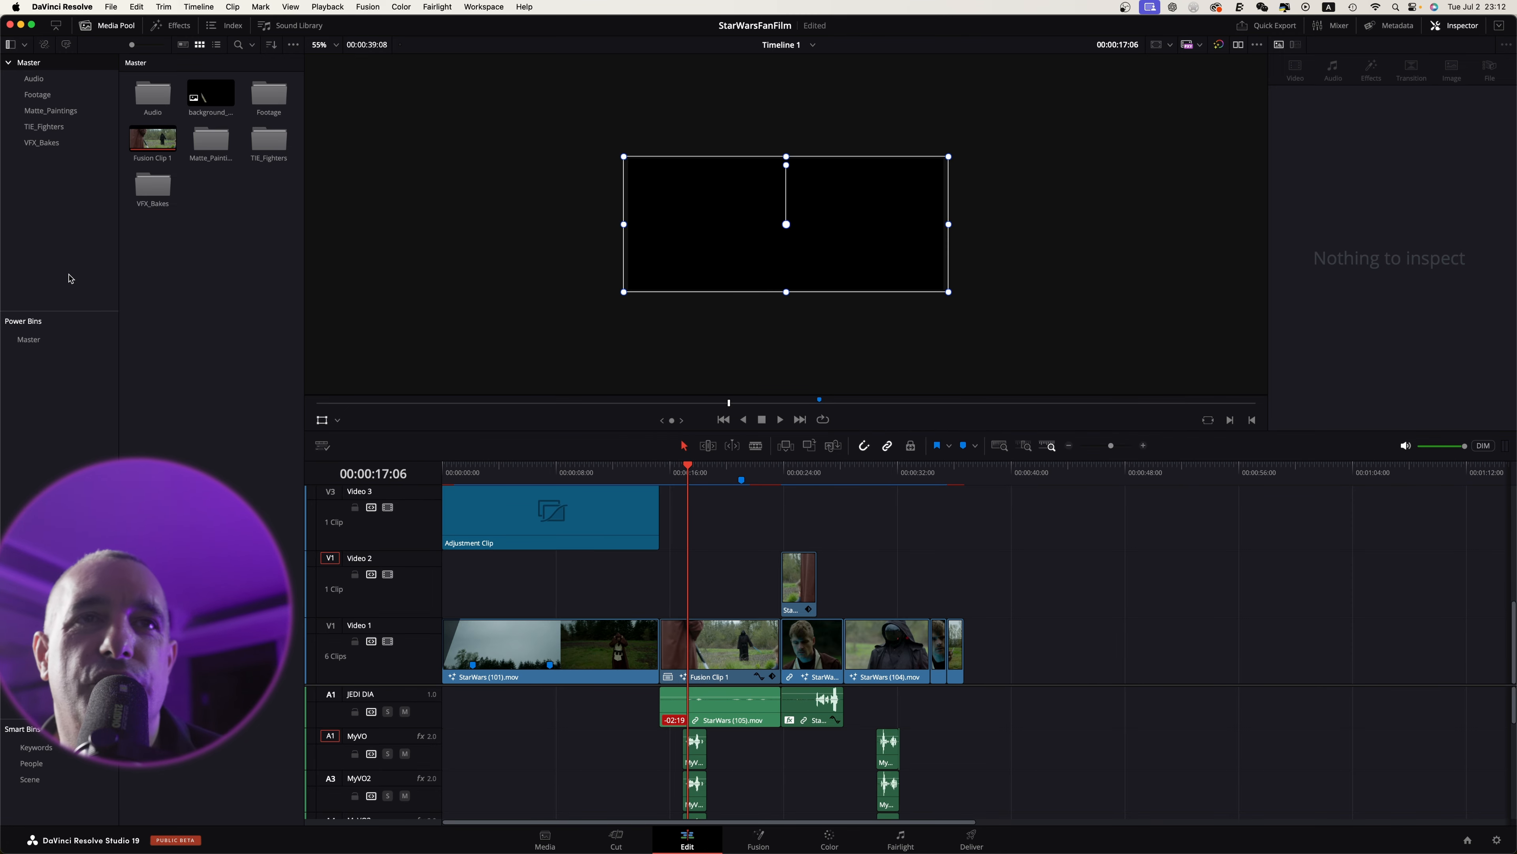
pyautogui.click(34, 345)
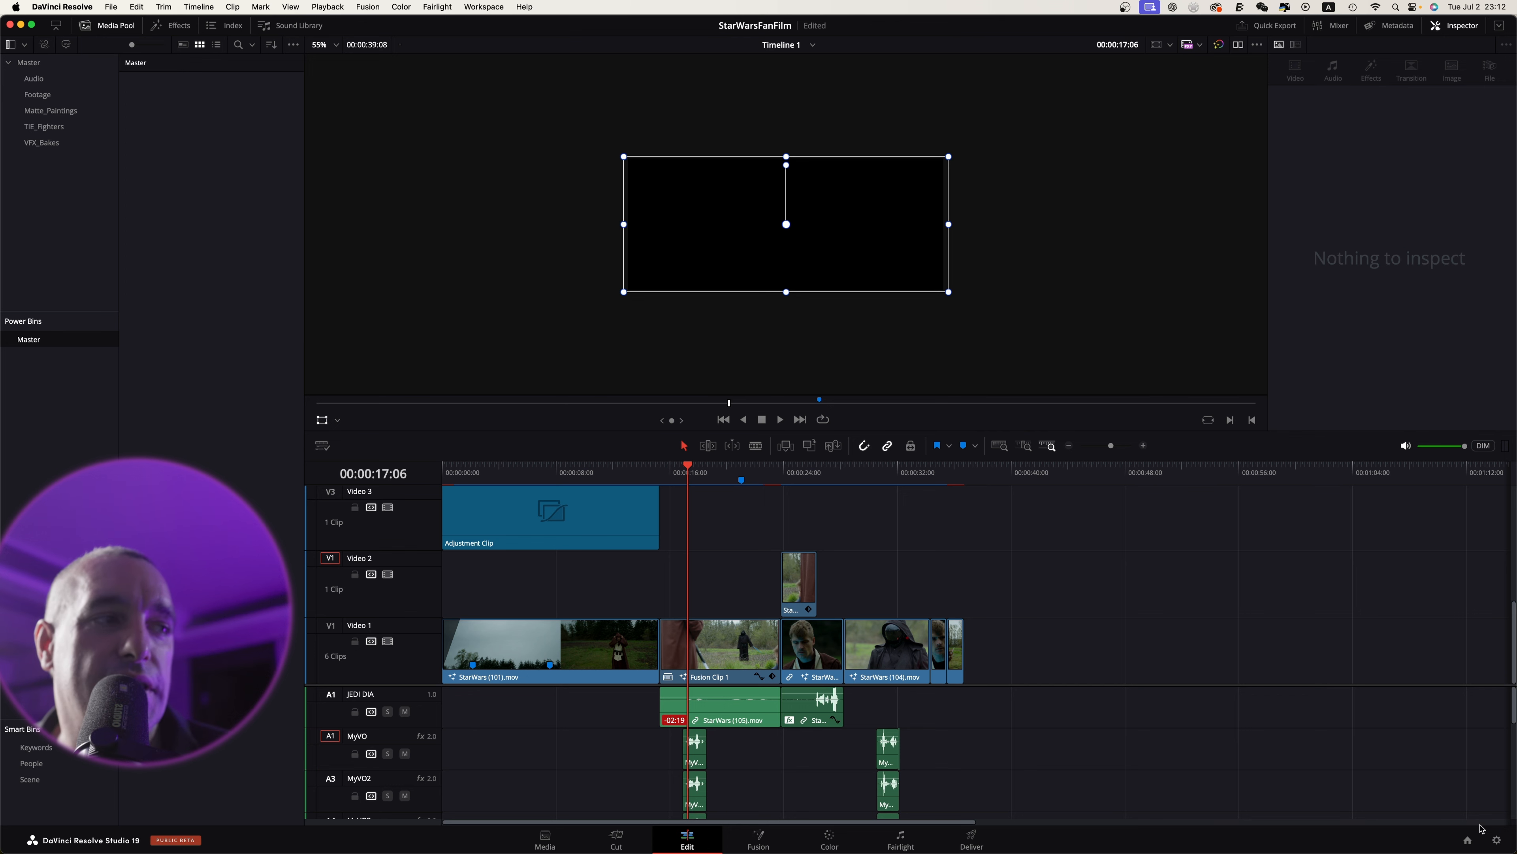
# Step: Switch to the YoutubeVideos project library, return to DVR_TUTORIALS and reopen StarWarsFanFilm with its Master power bin selected
pyautogui.click(1469, 843)
pyautogui.click(399, 560)
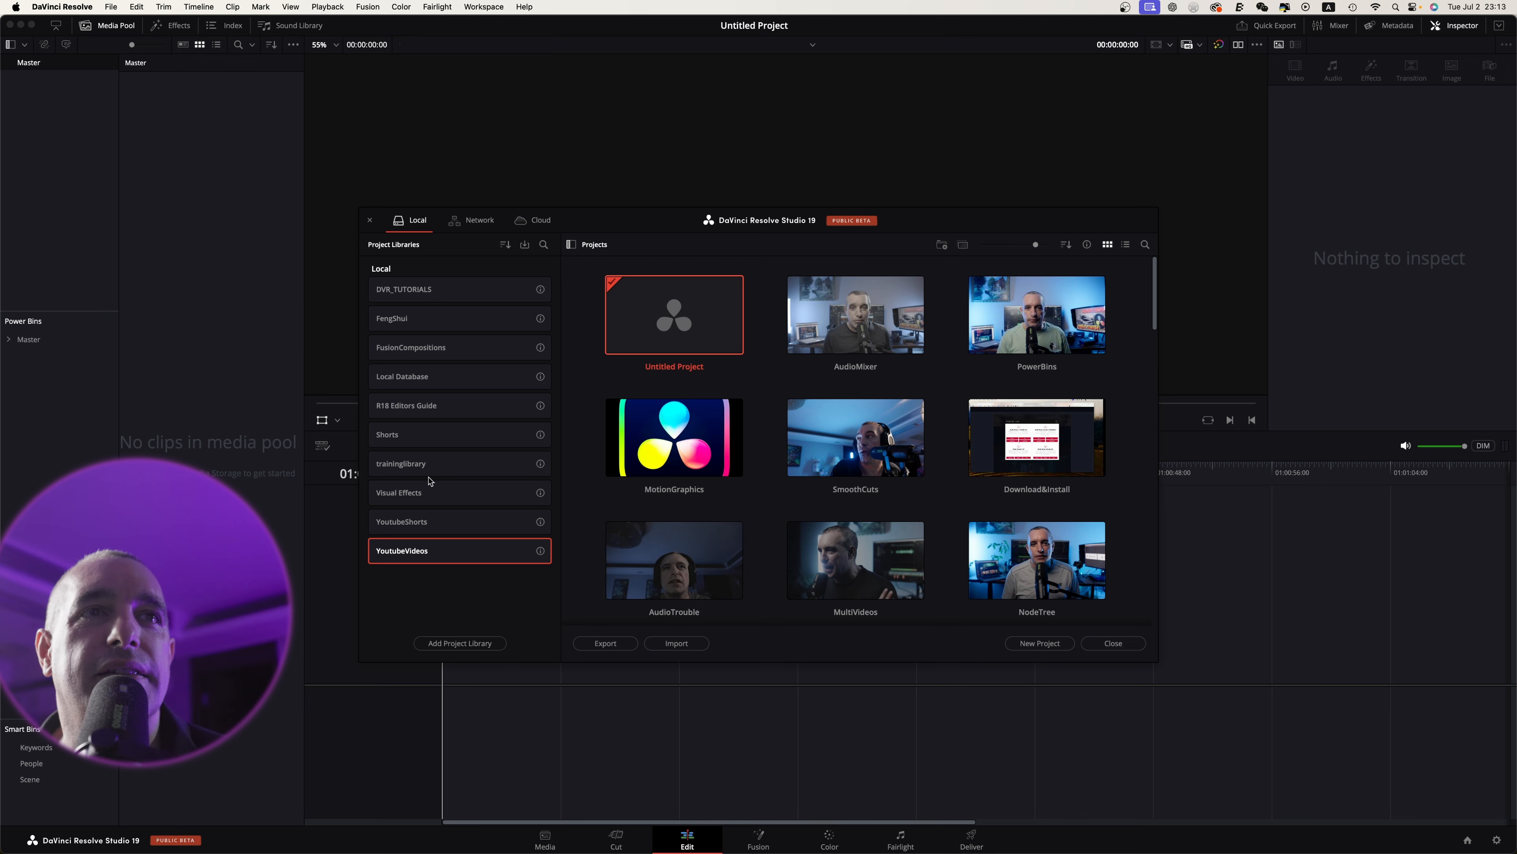
pyautogui.click(423, 295)
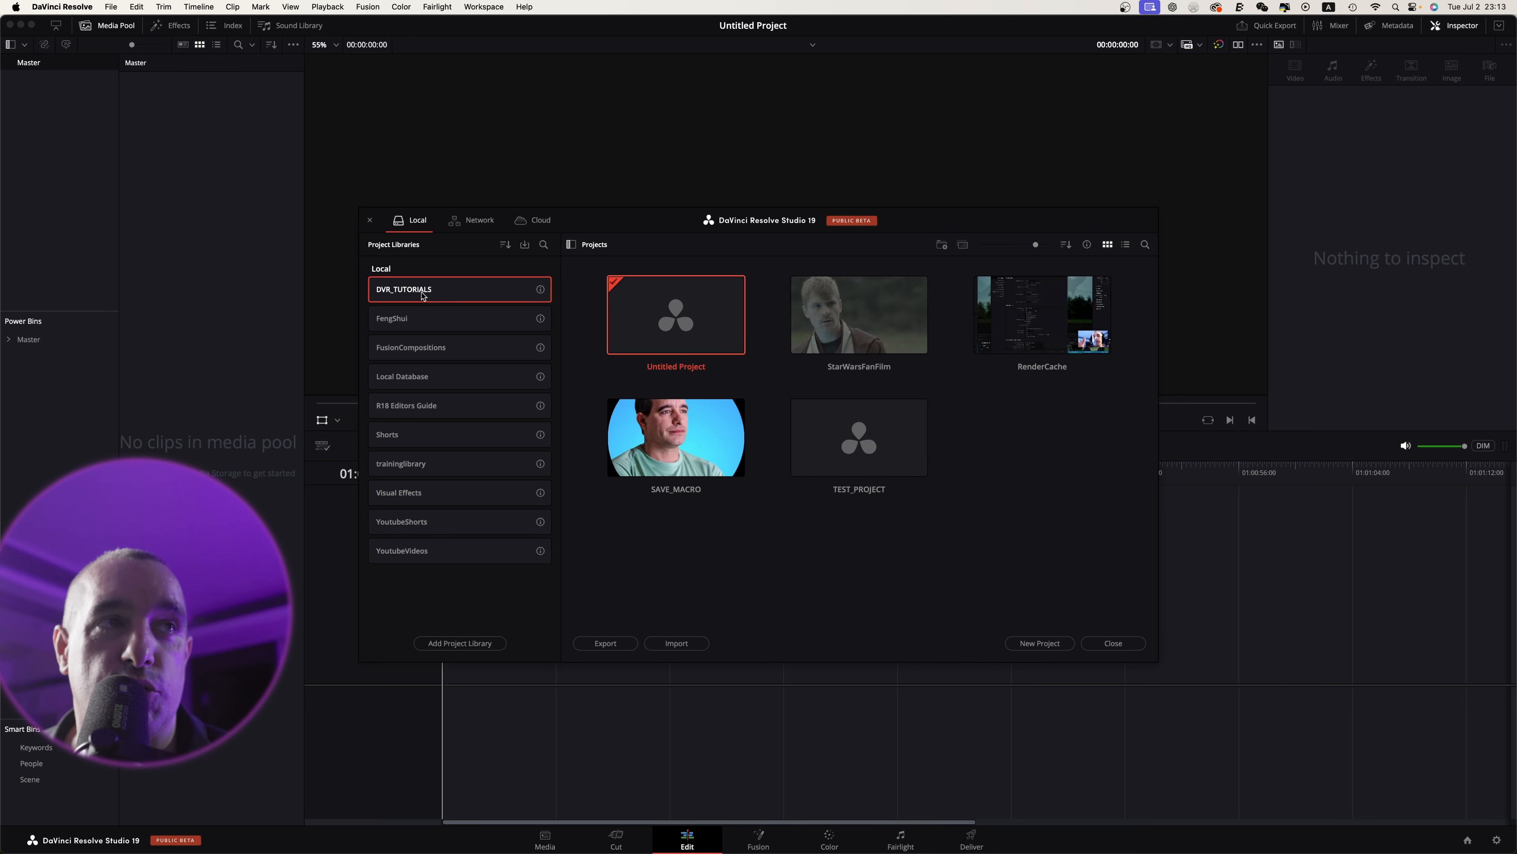
pyautogui.doubleClick(883, 328)
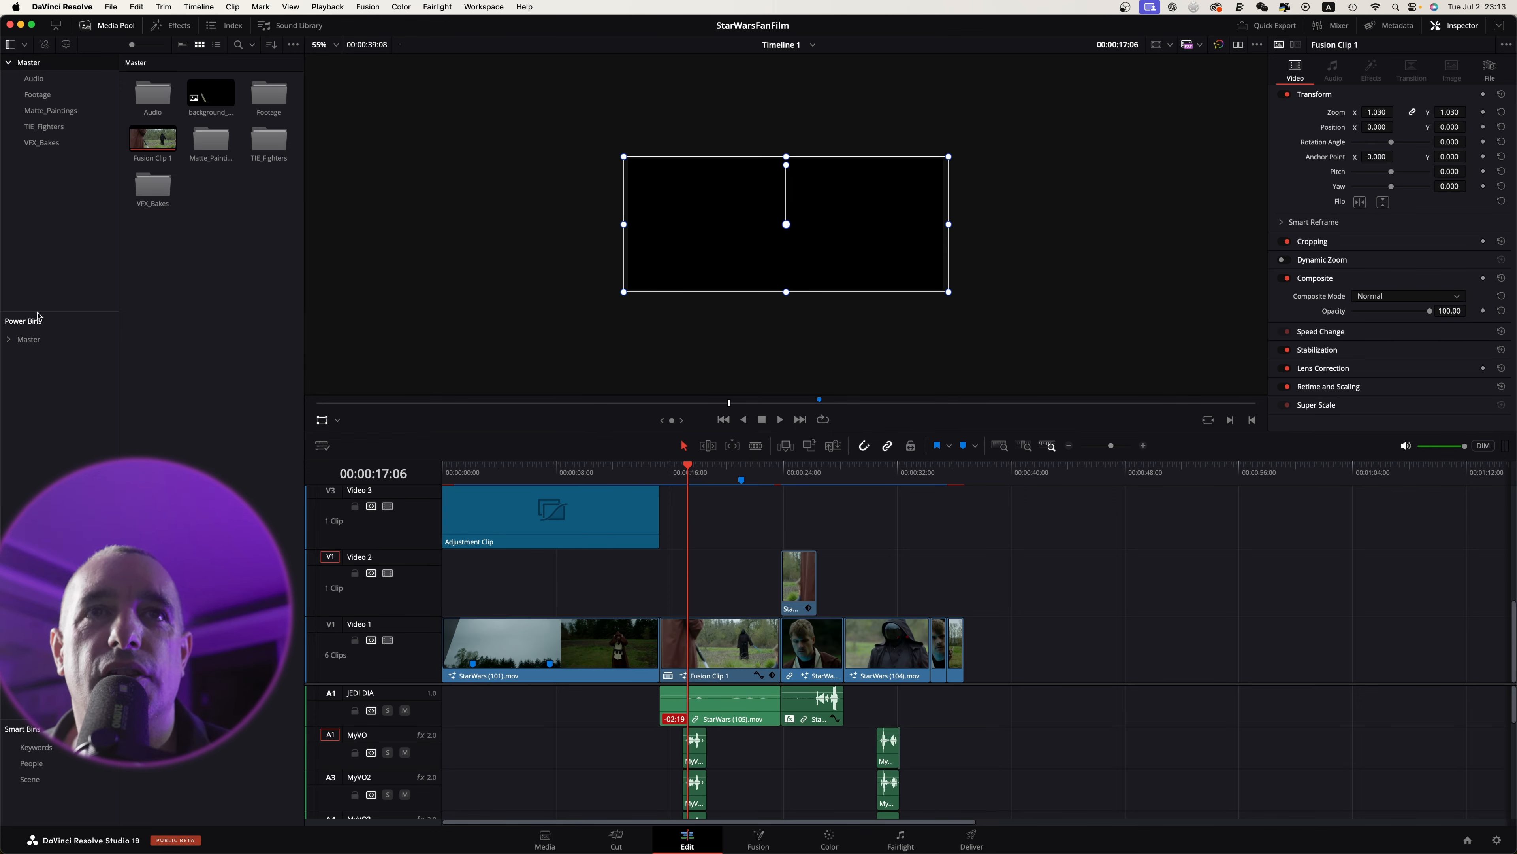
pyautogui.click(28, 339)
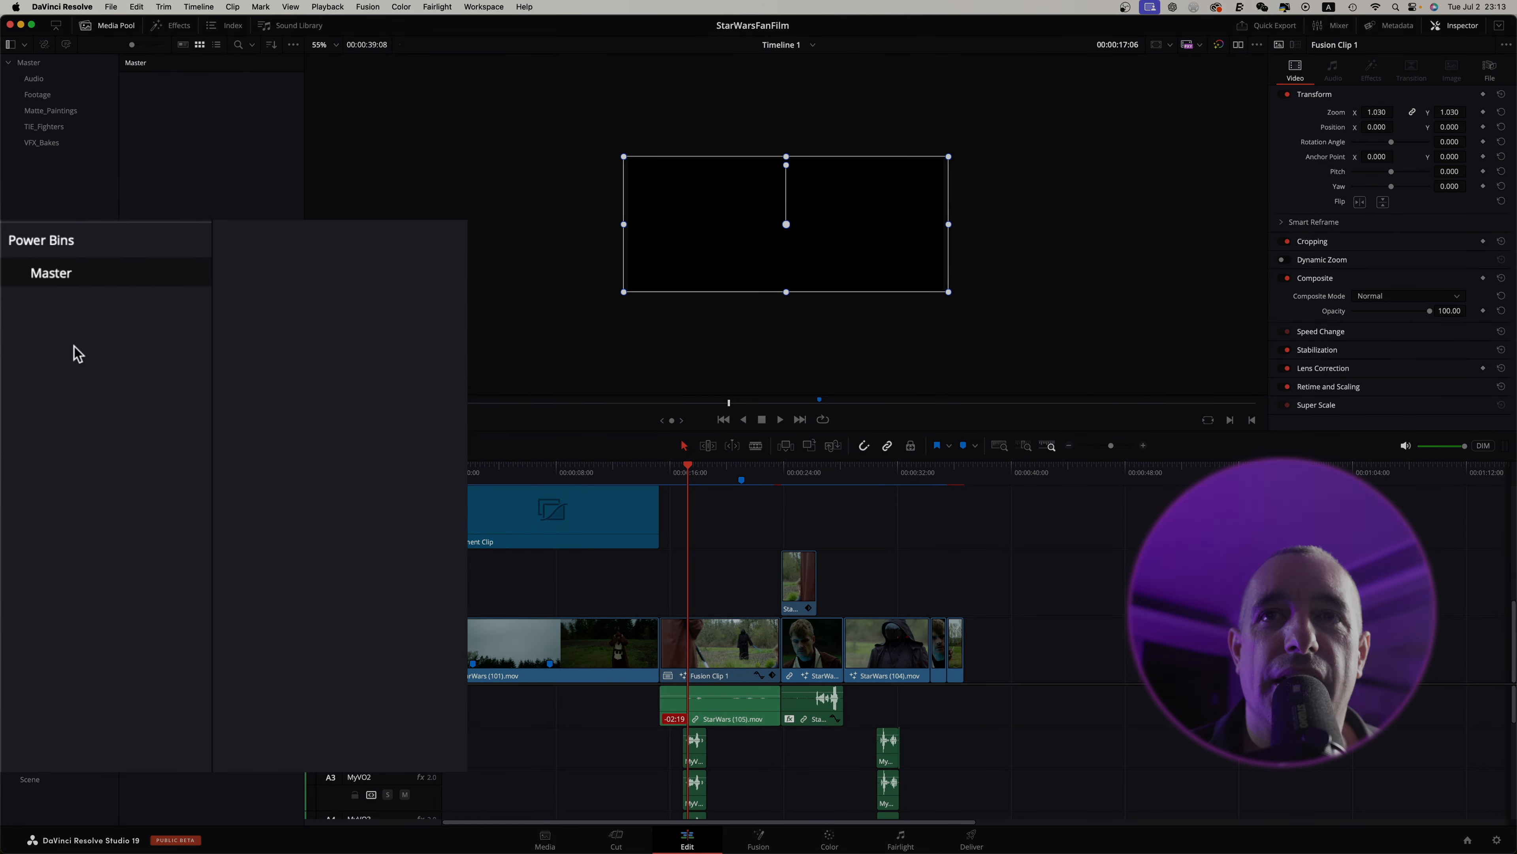
# Step: Import the YouTube_PB_Demo.drb bin from the Edit SSD drive into the Master power bin
pyautogui.rightClick(117, 435)
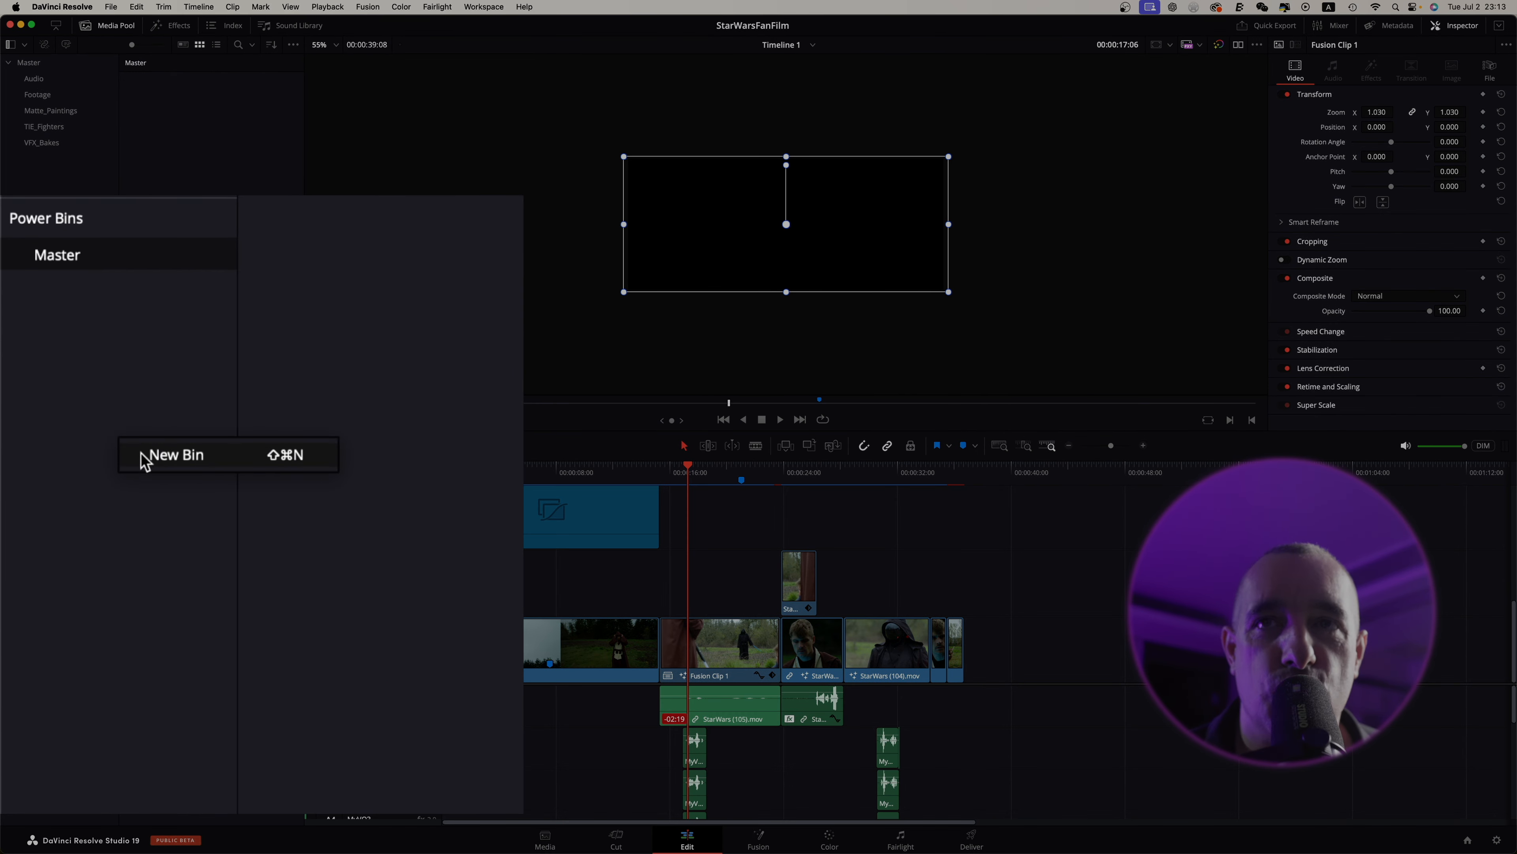
pyautogui.click(274, 456)
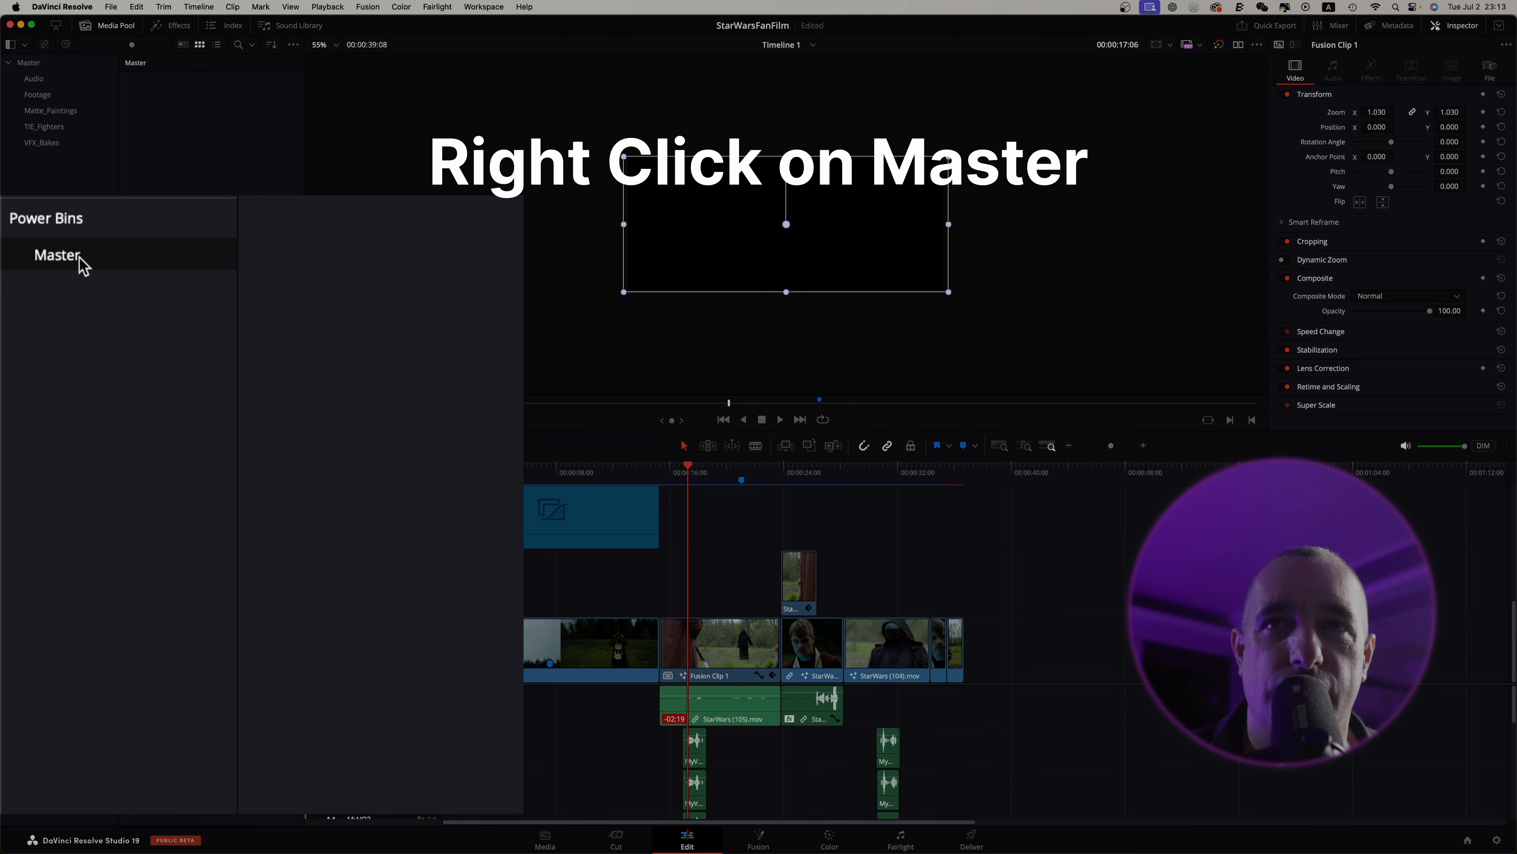
pyautogui.rightClick(60, 263)
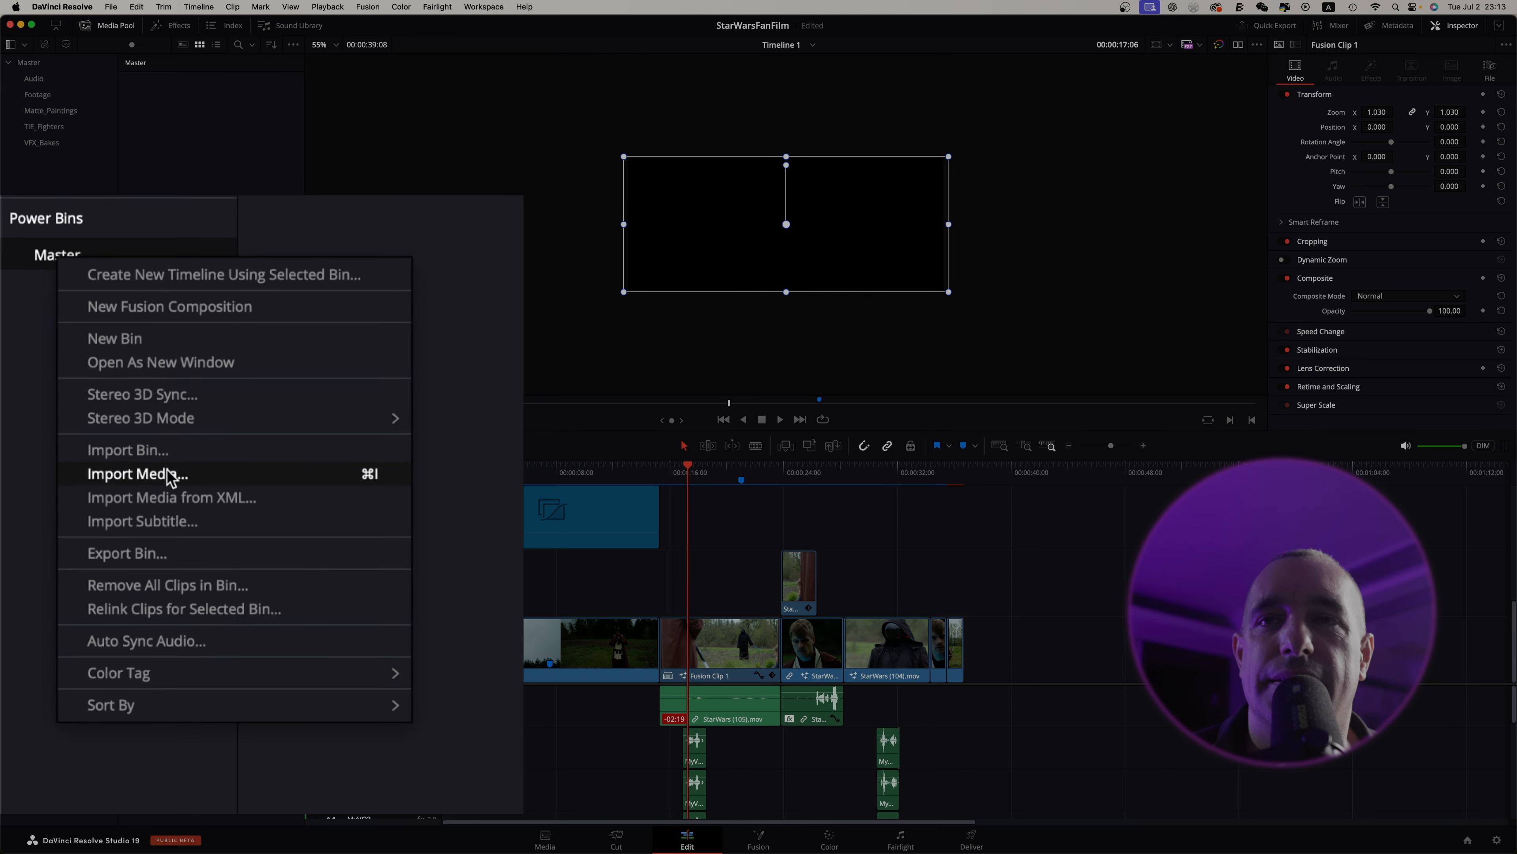
pyautogui.click(162, 455)
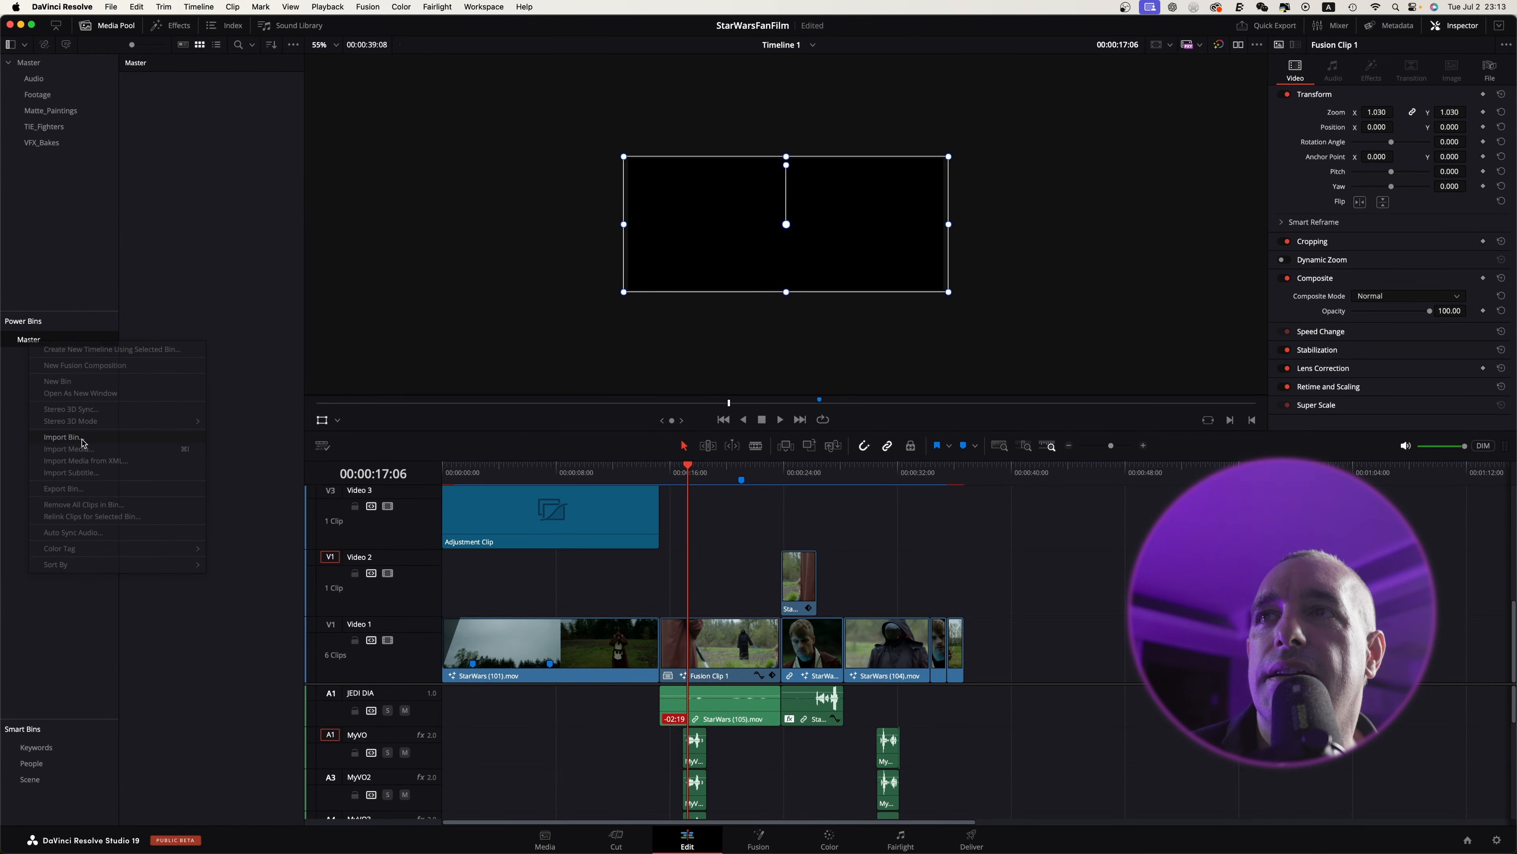
pyautogui.scroll(5, 667, 354)
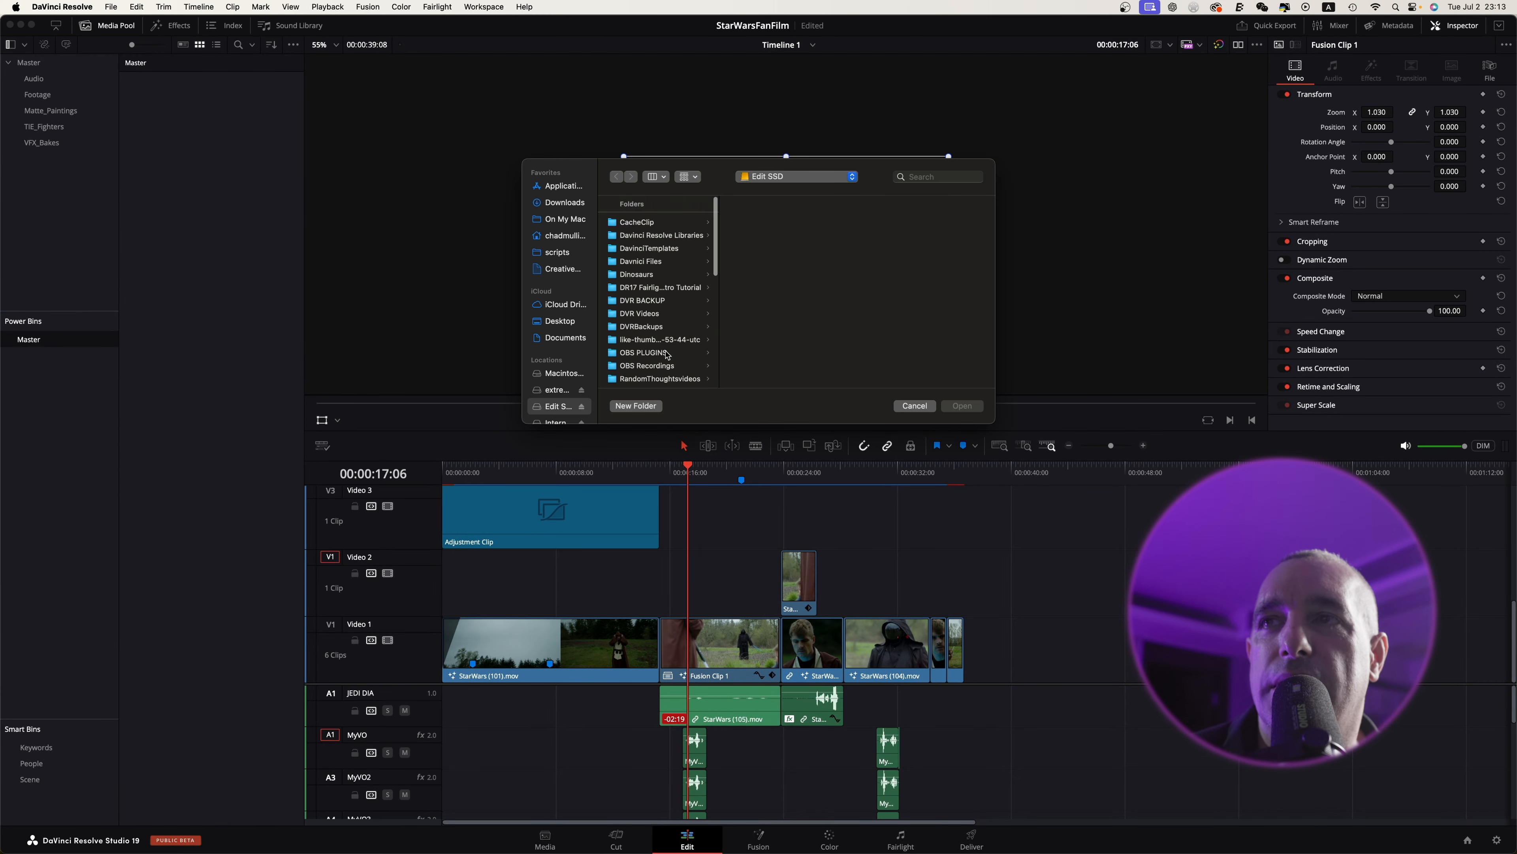
pyautogui.scroll(-10, 667, 354)
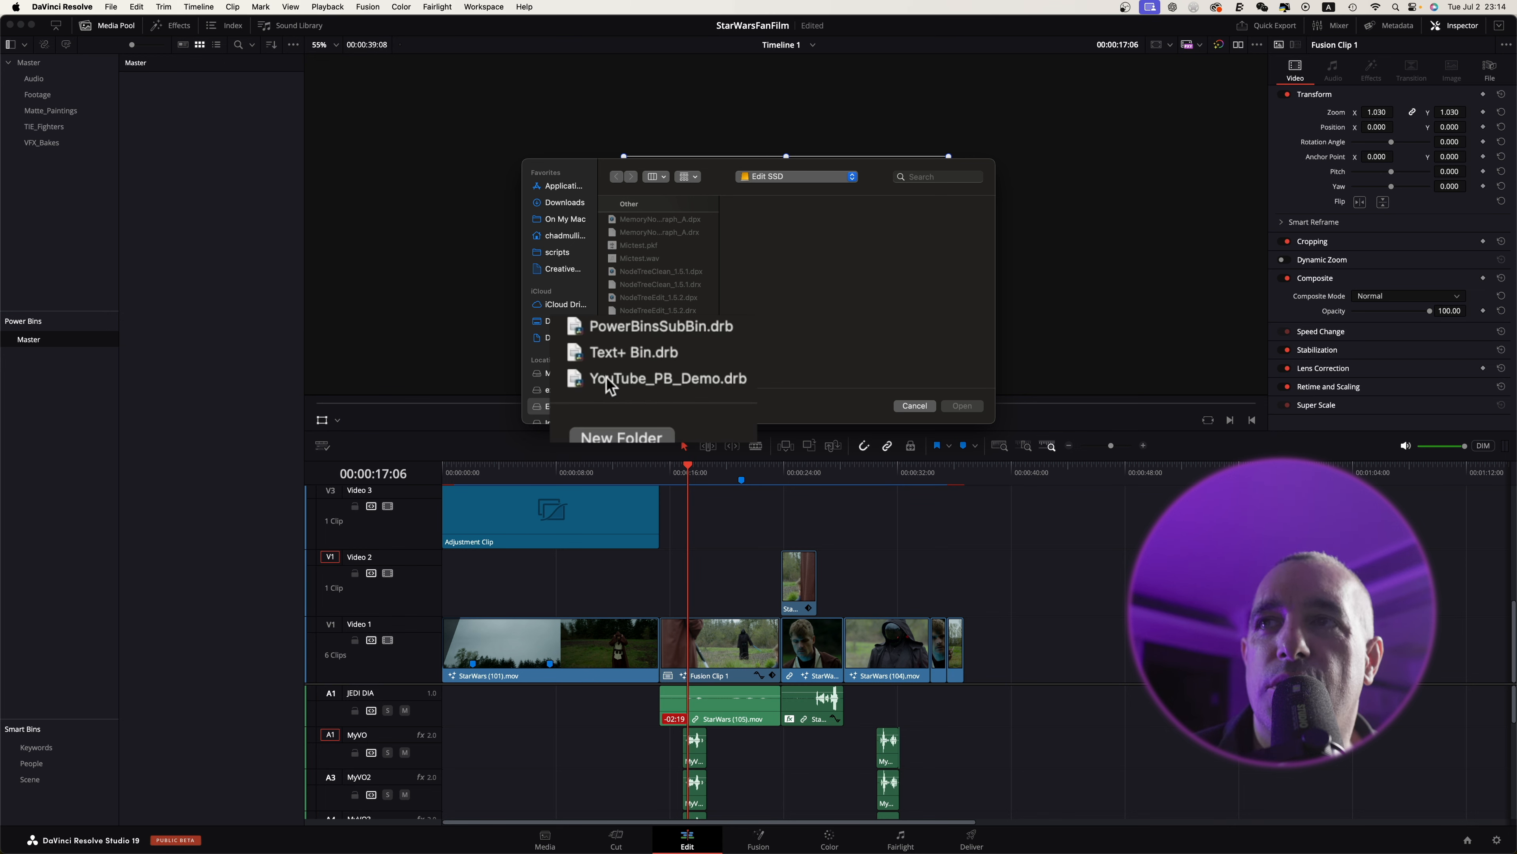
pyautogui.click(645, 386)
pyautogui.click(967, 408)
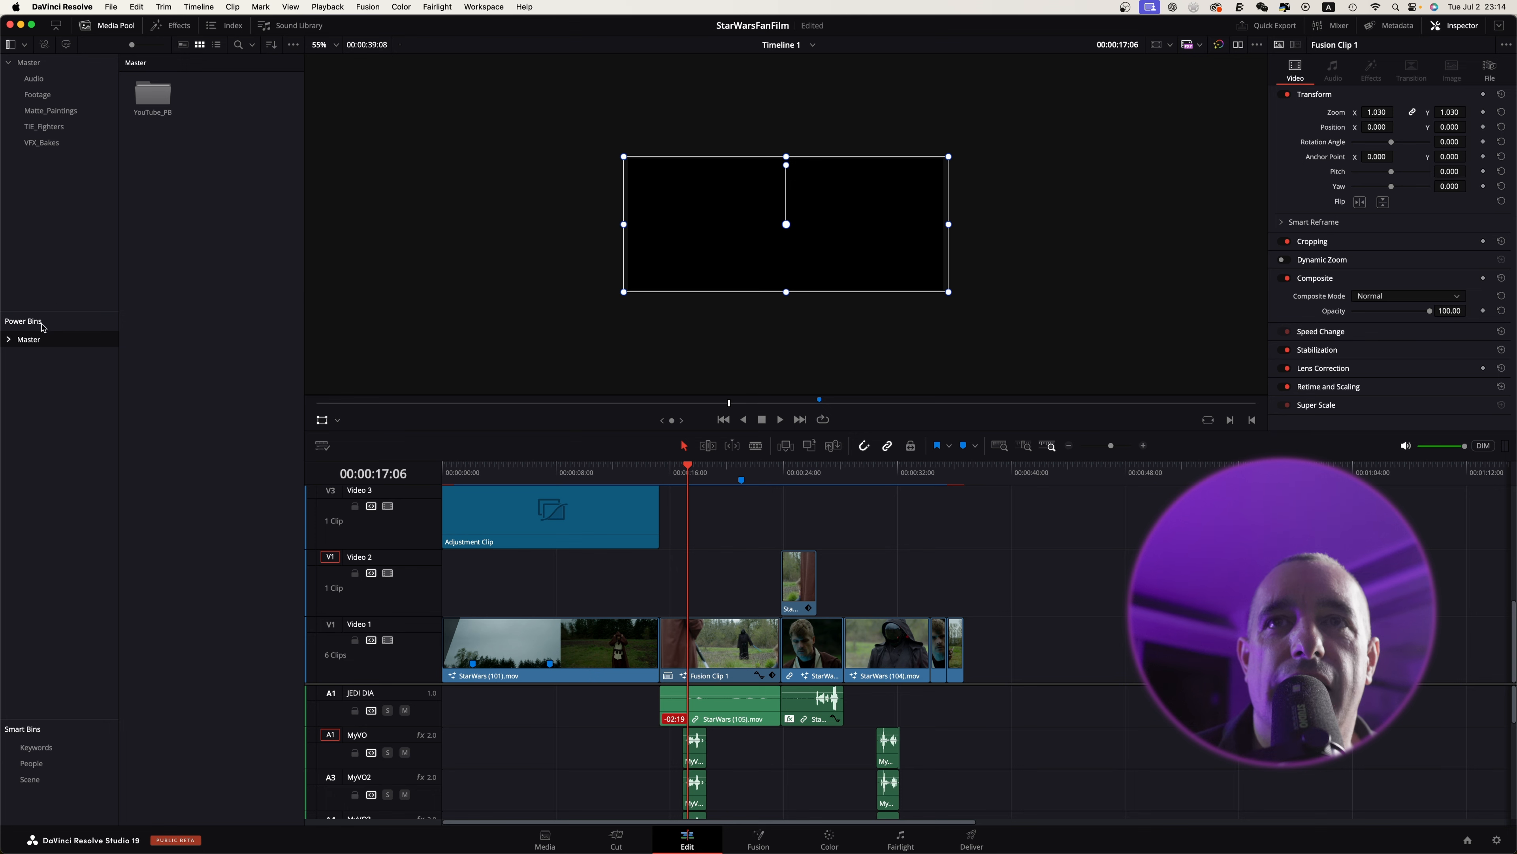
# Step: Expand the Master power bin and browse the imported YouTube_PB bin with its Logo_Media and B_roll bins
pyautogui.click(9, 339)
pyautogui.click(42, 354)
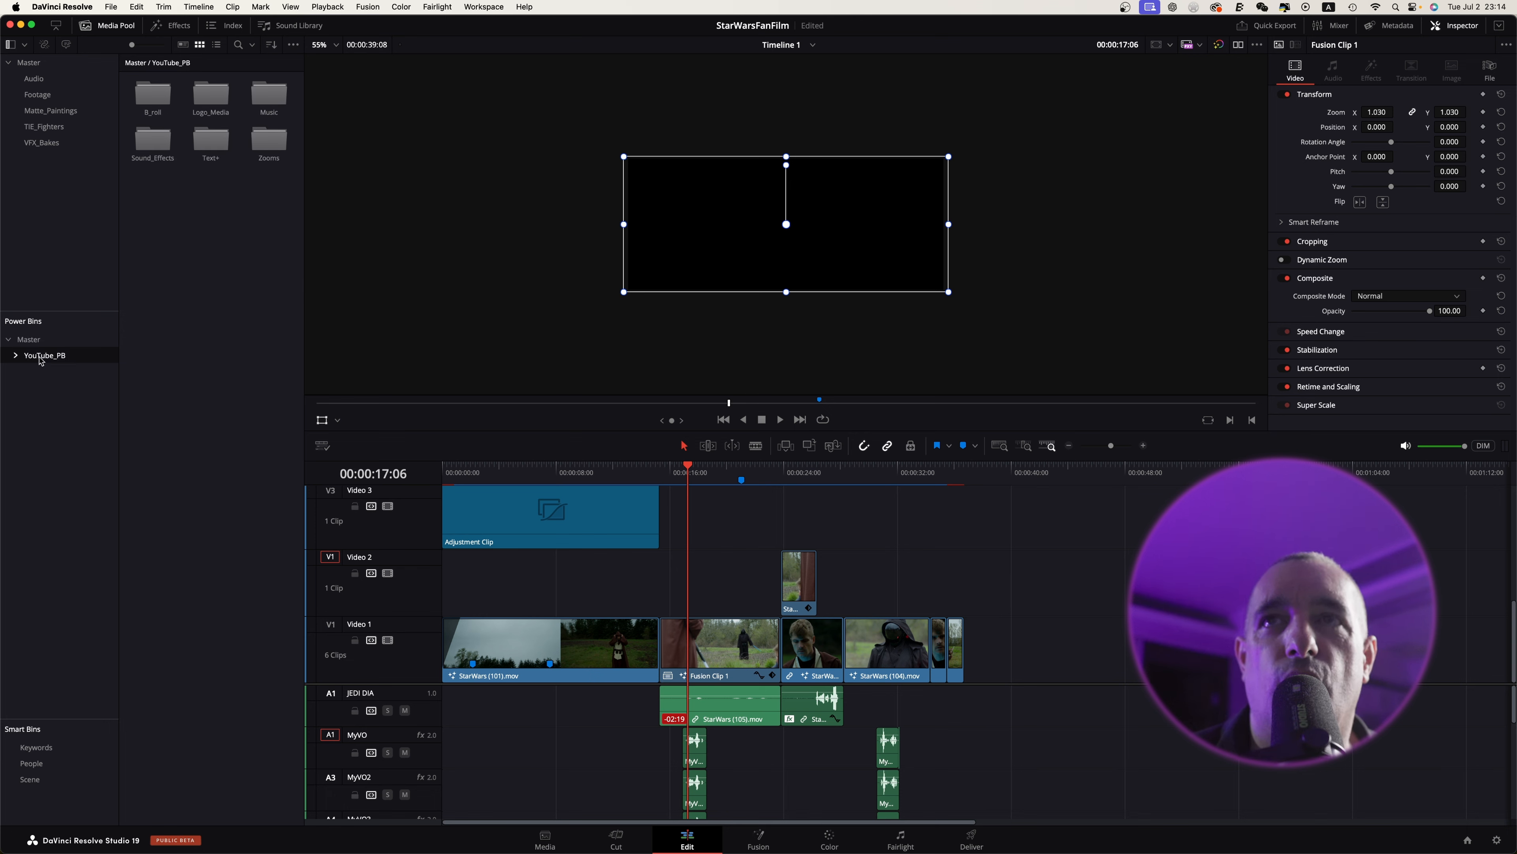
pyautogui.doubleClick(210, 95)
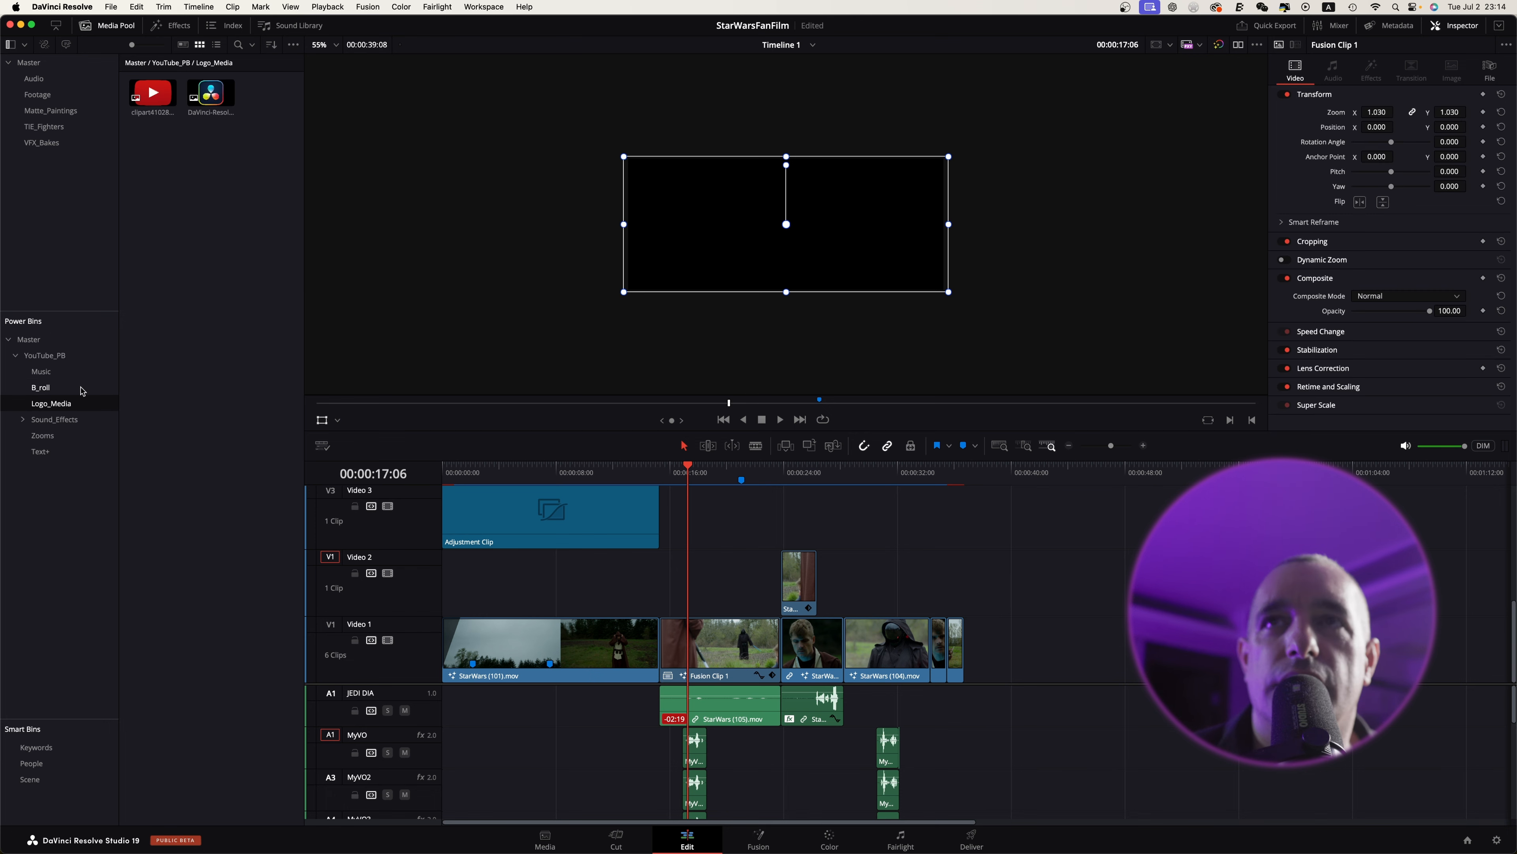
pyautogui.click(41, 387)
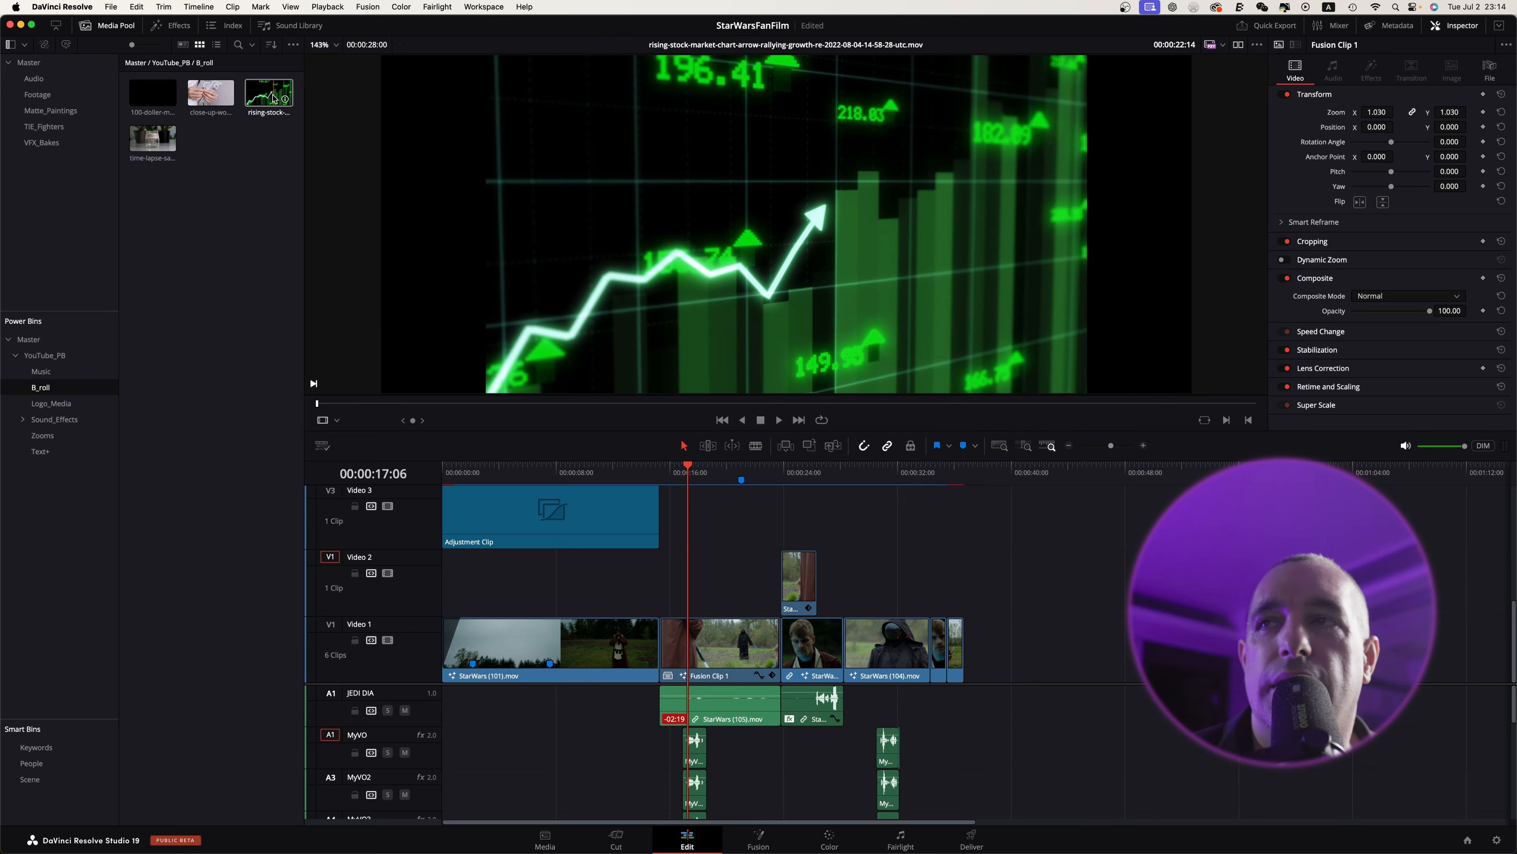
# Step: Place the time-lapse clip from the B_roll power bin on Video 1 beyond the existing footage and scrub through it to 00:00:50:08
pyautogui.moveTo(141, 150); pyautogui.dragTo(1073, 635)
pyautogui.click(1074, 505)
pyautogui.moveTo(1060, 468); pyautogui.dragTo(1158, 472)
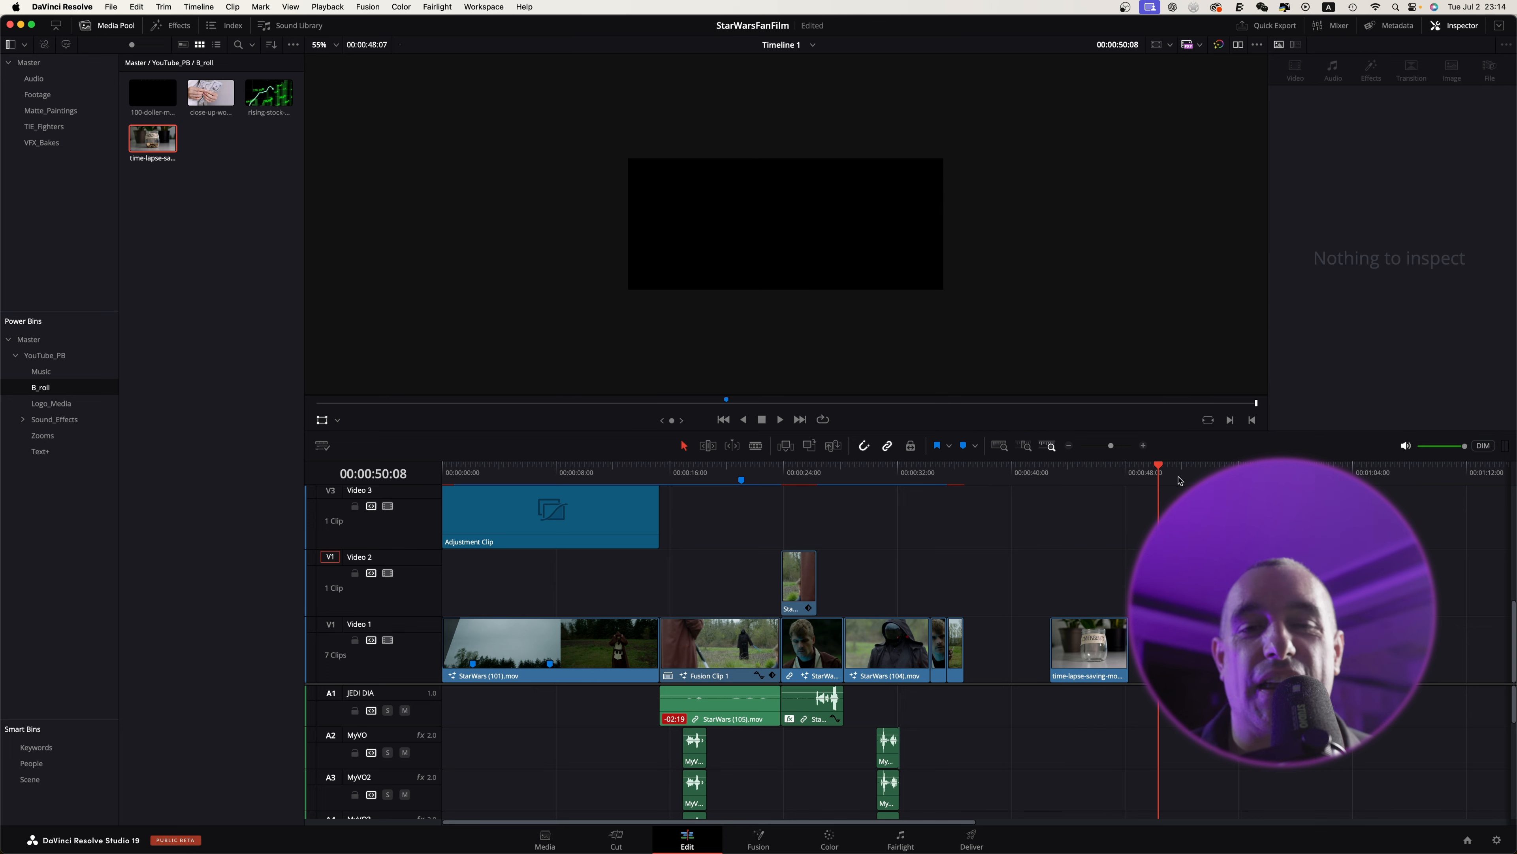